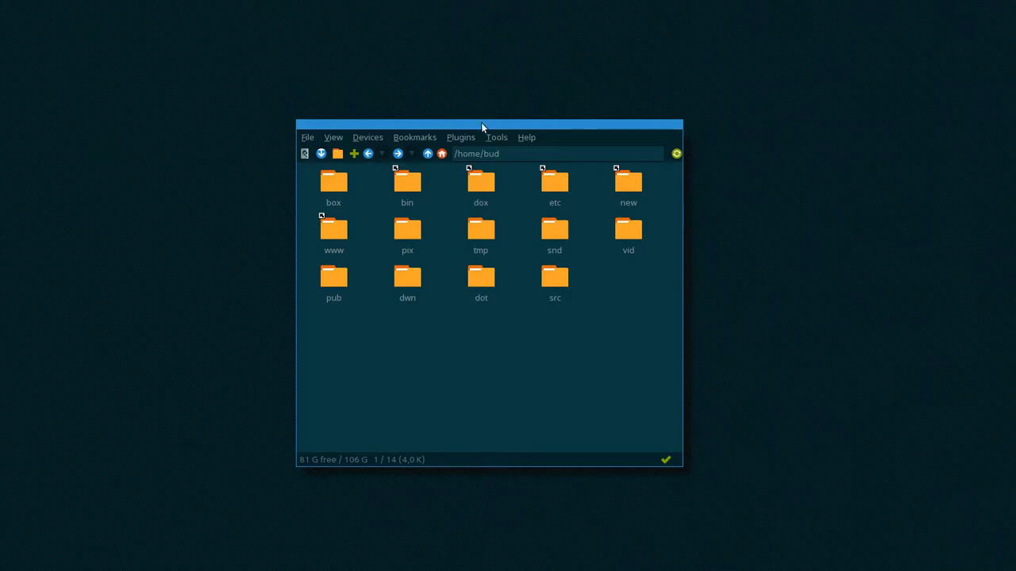
{"action": "left_click_drag", "start_coordinate": [481, 126], "coordinate": [508, 127]}
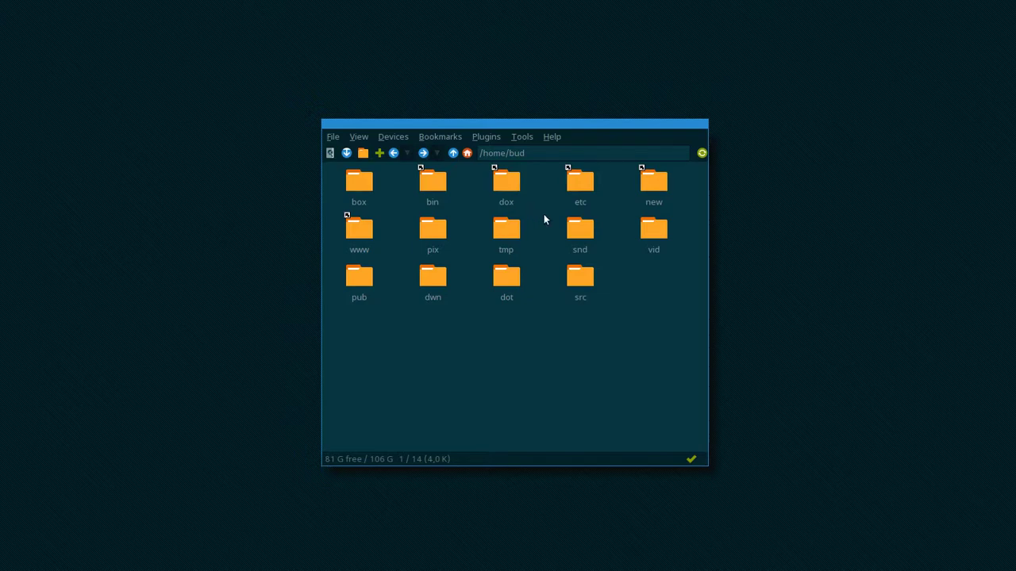
{"action": "left_click", "coordinate": [439, 282]}
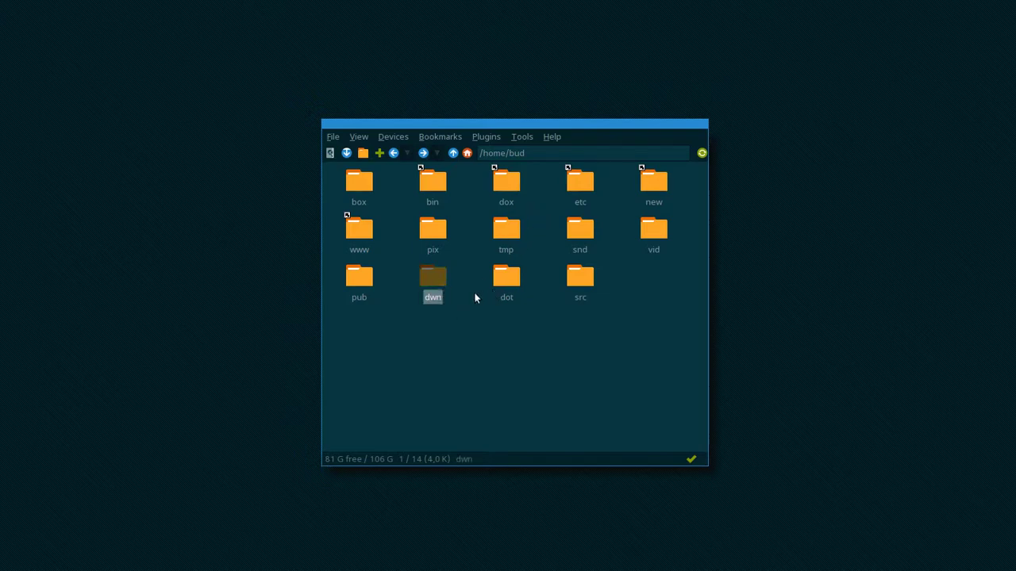
{"action": "left_click", "coordinate": [436, 230]}
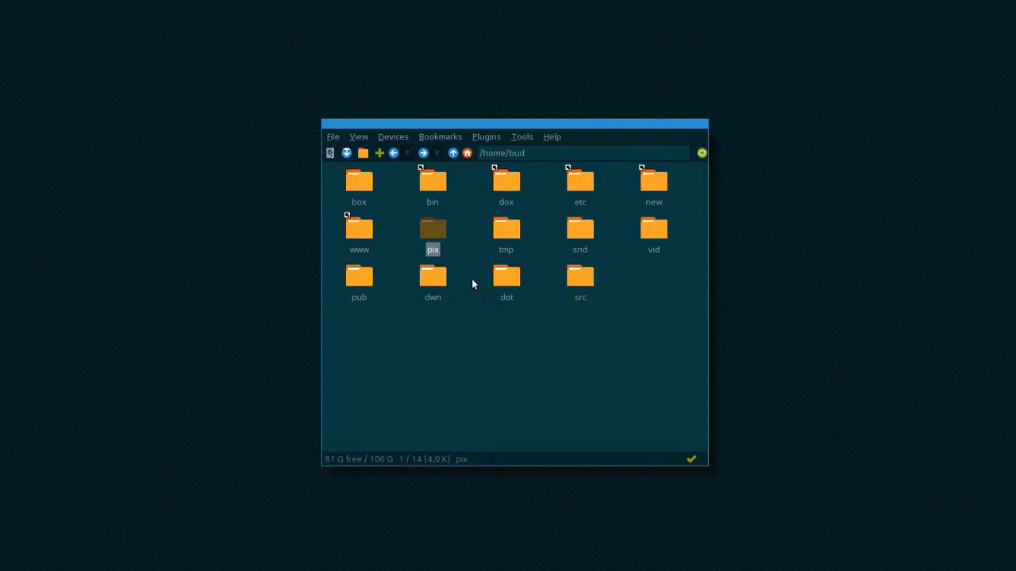
{"action": "left_click", "coordinate": [523, 228]}
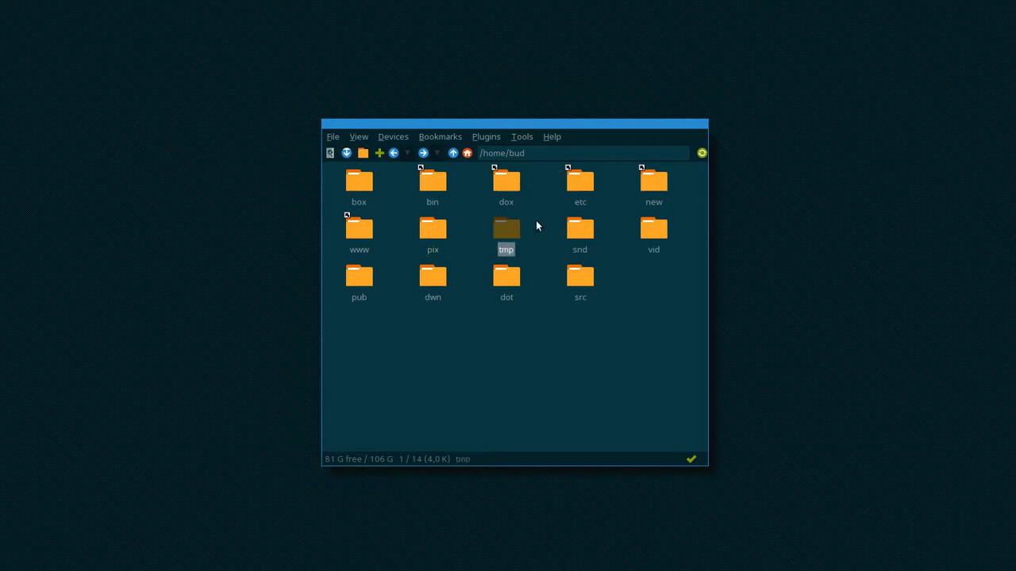
{"action": "left_click", "coordinate": [535, 225]}
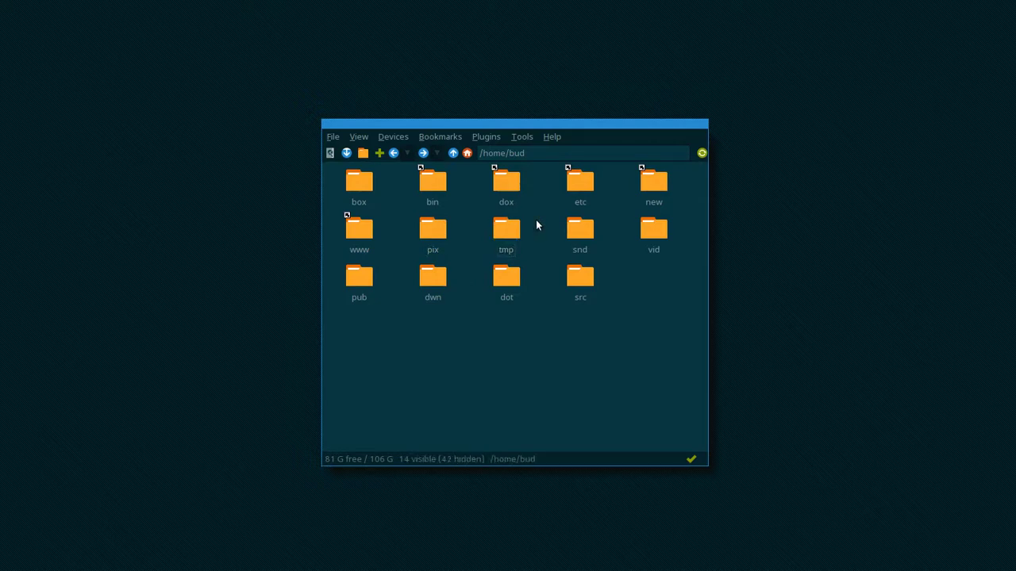
Open a terminal and change to the home directory with cd.
{"action": "key", "text": "super+minus"}
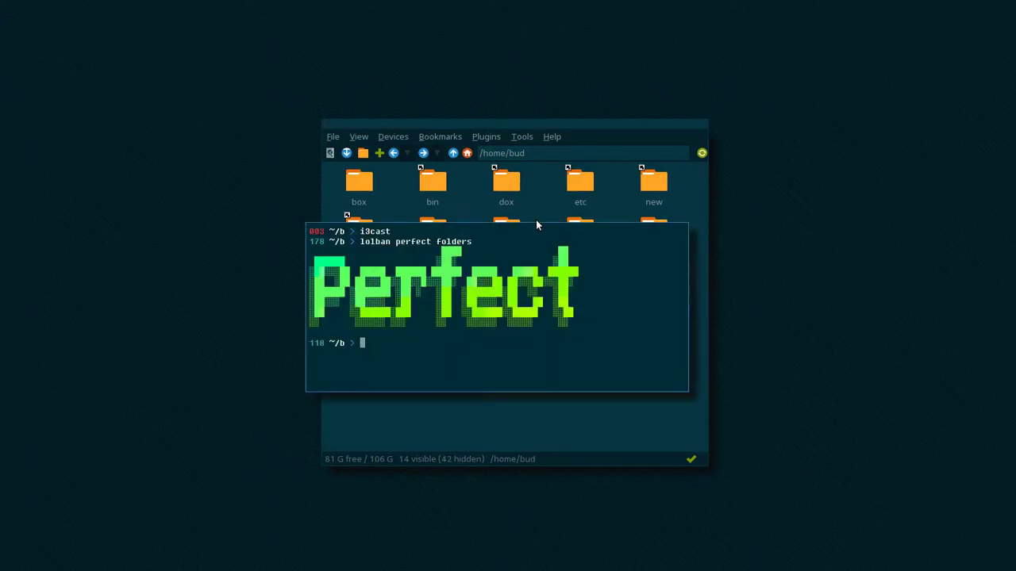
{"action": "type", "text": "cd\\"}
{"action": "key", "text": "Return"}
Change to the download directory with "cd dwn/" and close the terminal.
{"action": "type", "text": "cd "}
{"action": "type", "text": "do"}
{"action": "type", "text": "w"}
{"action": "key", "text": "BackSpace"}
{"action": "key", "text": "BackSpace"}
{"action": "key", "text": "BackSpace"}
{"action": "type", "text": "Dow"}
{"action": "key", "text": "BackSpace"}
{"action": "type", "text": "cument"}
{"action": "key", "text": "BackSpace"}
{"action": "key", "text": "BackSpace"}
{"action": "key", "text": "BackSpace"}
{"action": "key", "text": "BackSpace"}
{"action": "key", "text": "BackSpace"}
{"action": "key", "text": "BackSpace"}
{"action": "key", "text": "BackSpace"}
{"action": "key", "text": "BackSpace"}
{"action": "type", "text": "dwn/"}
{"action": "key", "text": "Return"}
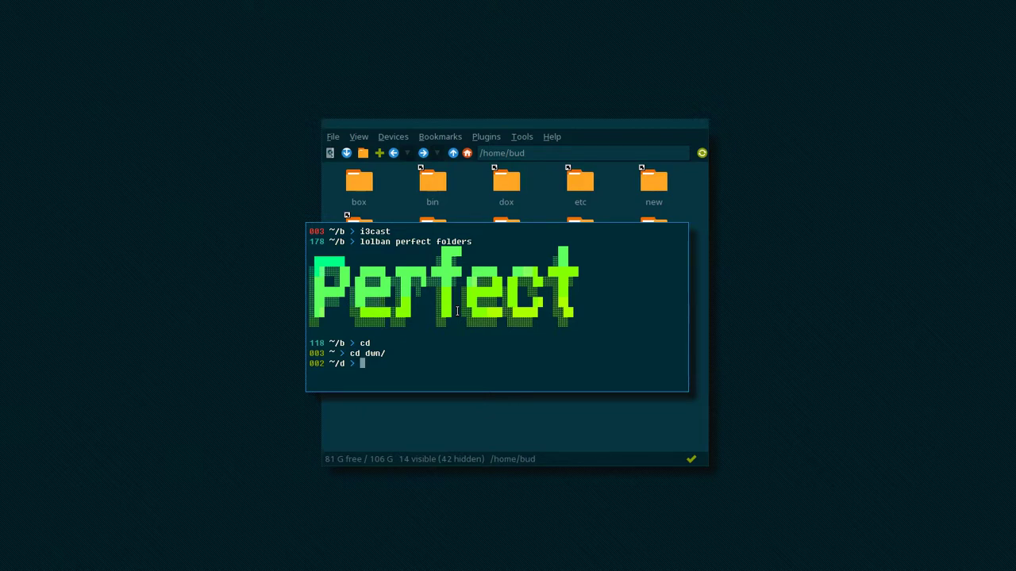
{"action": "key", "text": "ctrl+d"}
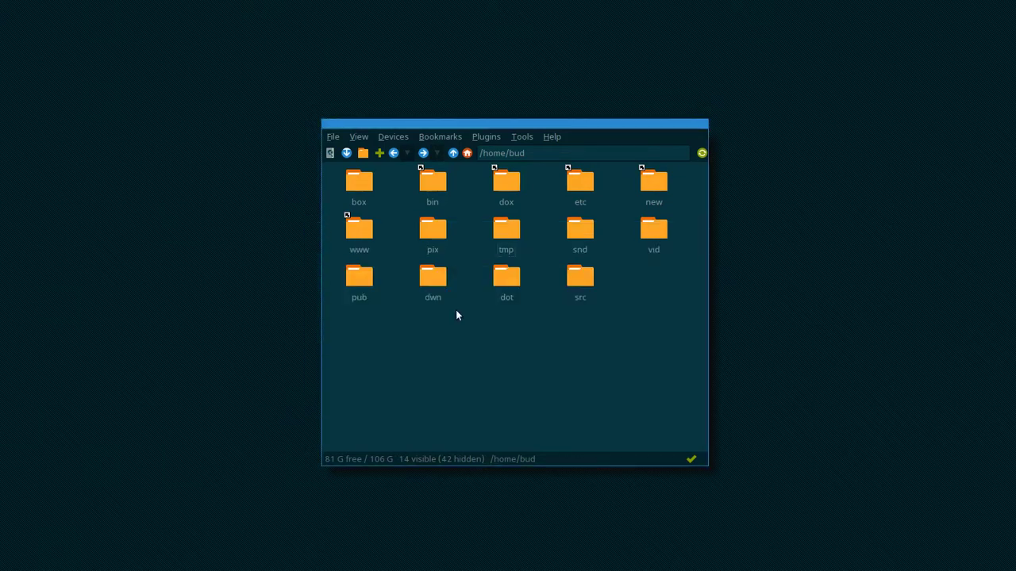
Show the hidden files and folders in the home directory and look over the full listing.
{"action": "left_click", "coordinate": [585, 242]}
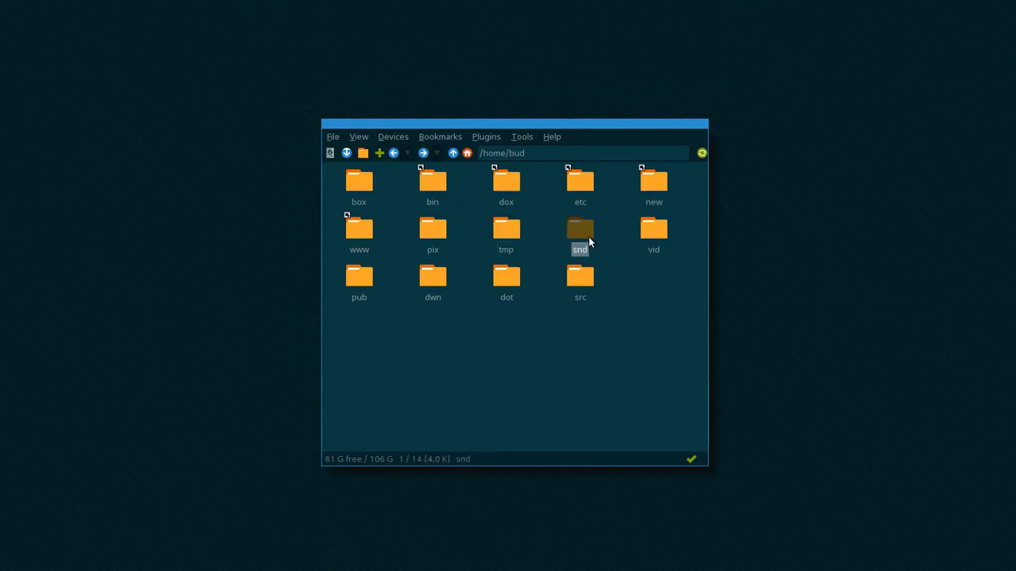
{"action": "key", "text": "ctrl+h"}
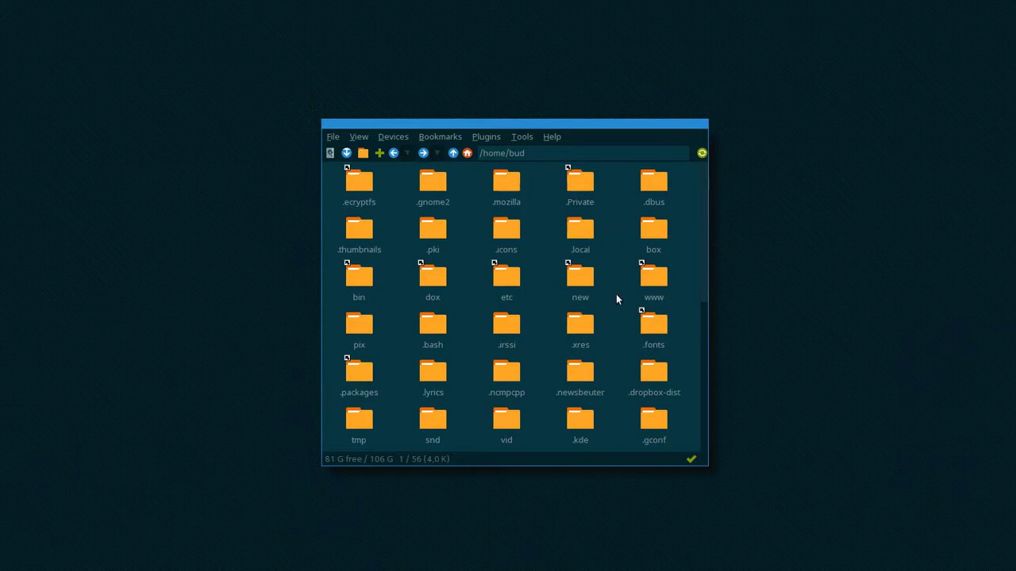
{"action": "scroll", "coordinate": [615, 299], "scroll_direction": "down", "scroll_amount": 6}
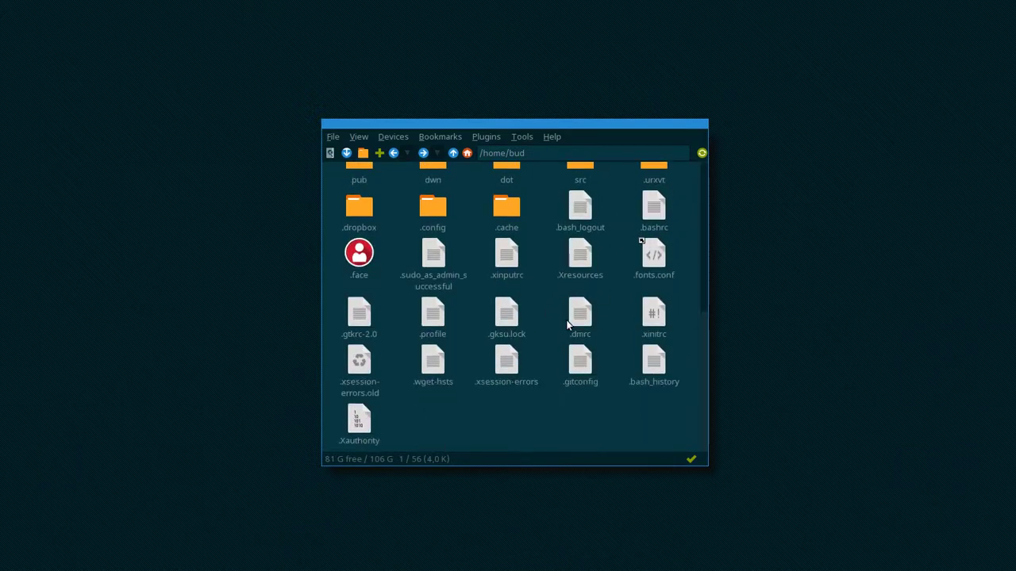
{"action": "scroll", "coordinate": [567, 317], "scroll_direction": "up", "scroll_amount": 3}
{"action": "scroll", "coordinate": [580, 316], "scroll_direction": "up", "scroll_amount": 3}
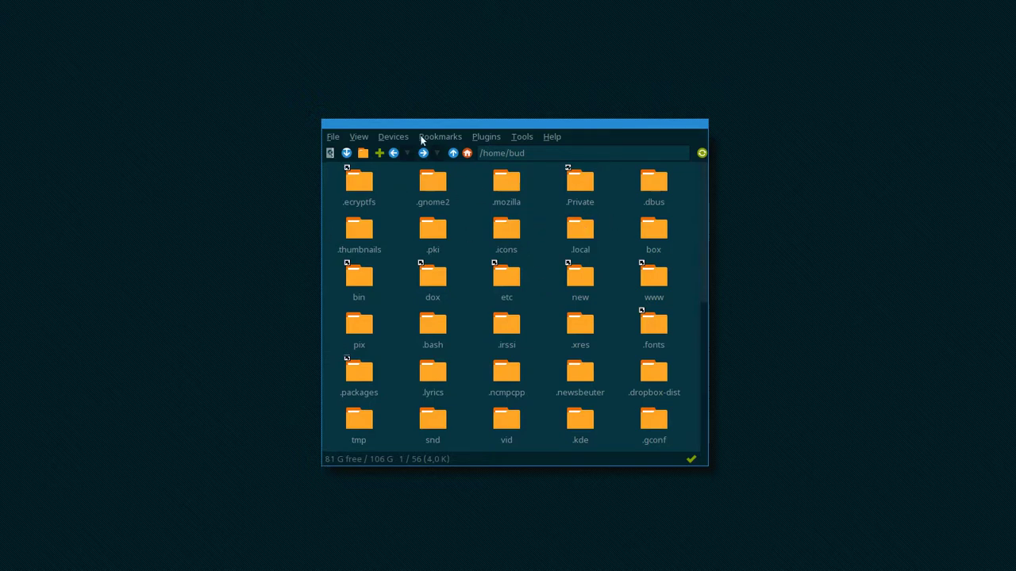
Examine the visible and hidden folders and dotfiles throughout the home directory listing.
{"action": "left_click", "coordinate": [358, 138]}
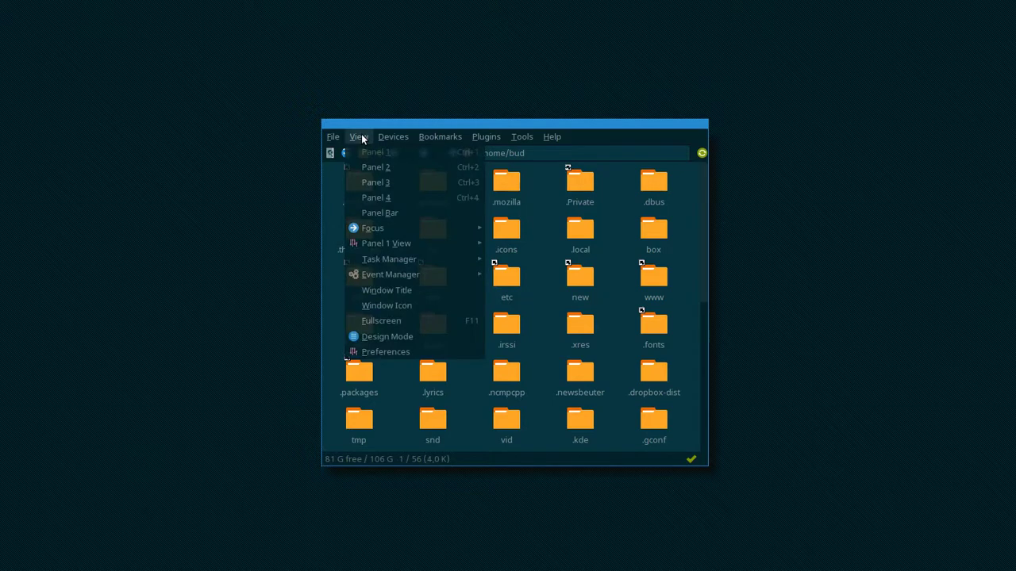
{"action": "left_click", "coordinate": [361, 137]}
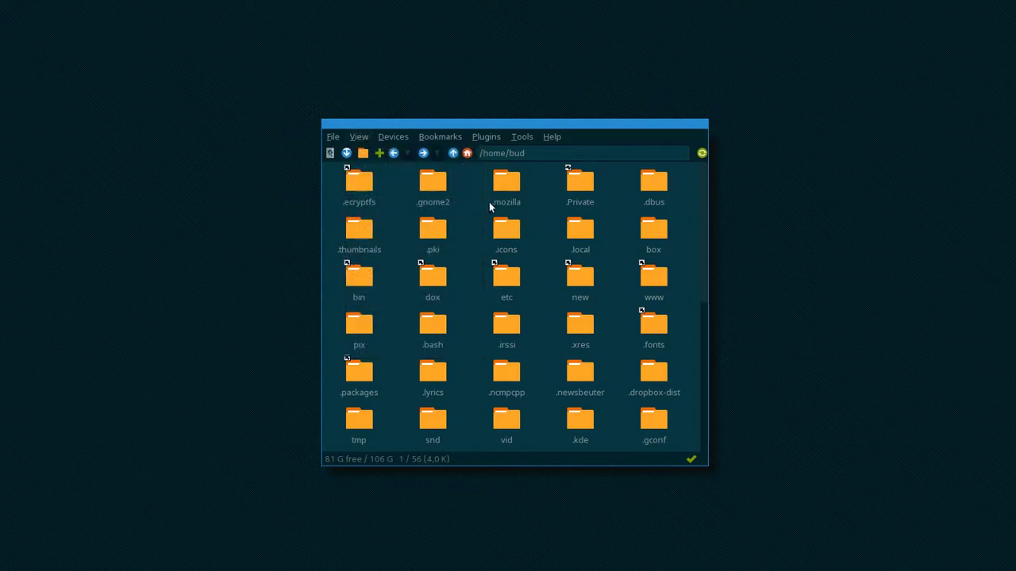
{"action": "scroll", "coordinate": [605, 228], "scroll_direction": "down", "scroll_amount": 3}
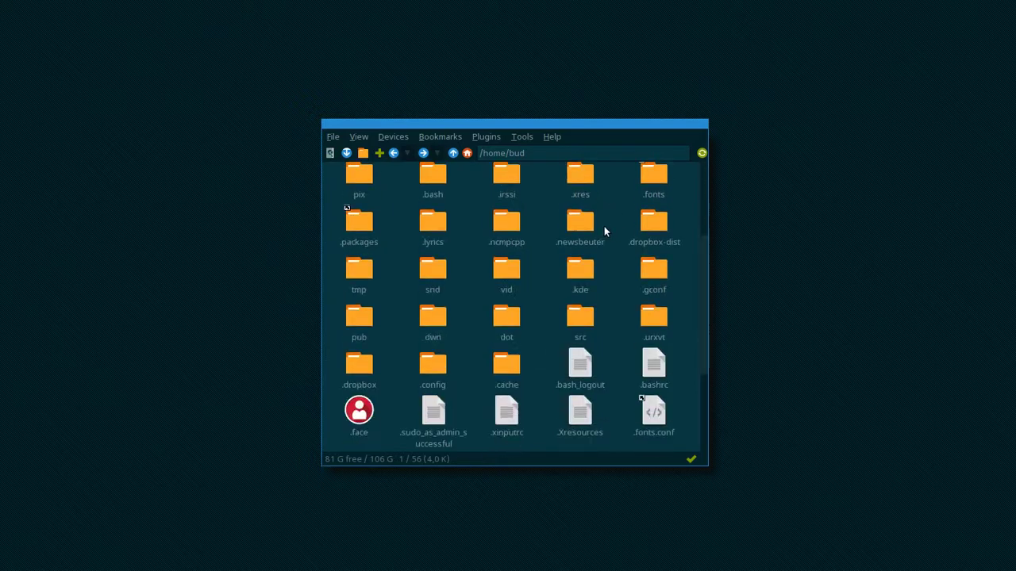
{"action": "scroll", "coordinate": [587, 224], "scroll_direction": "down", "scroll_amount": 2}
{"action": "scroll", "coordinate": [585, 225], "scroll_direction": "down", "scroll_amount": 1}
{"action": "scroll", "coordinate": [585, 238], "scroll_direction": "up", "scroll_amount": 6}
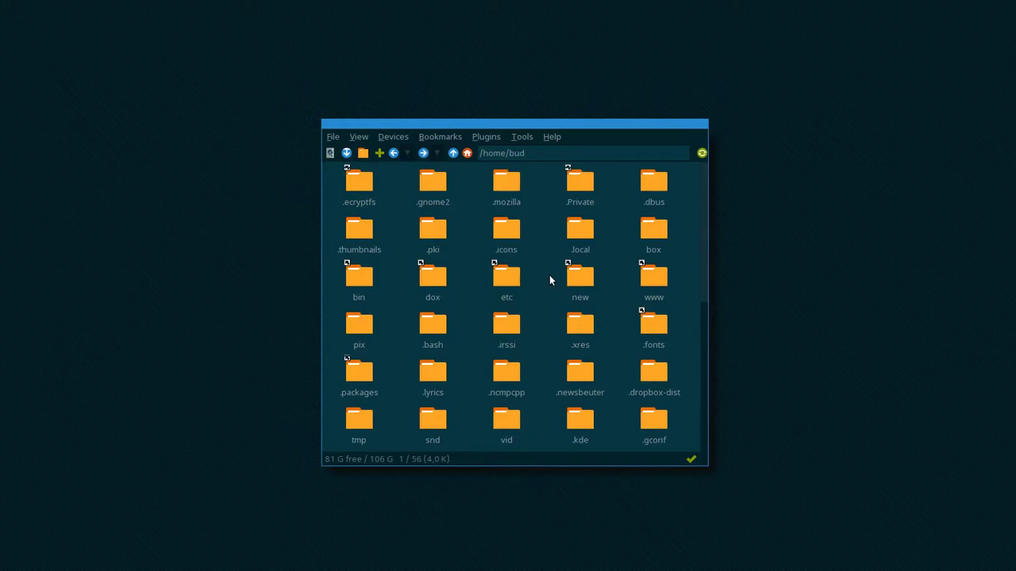
{"action": "scroll", "coordinate": [548, 278], "scroll_direction": "down", "scroll_amount": 5}
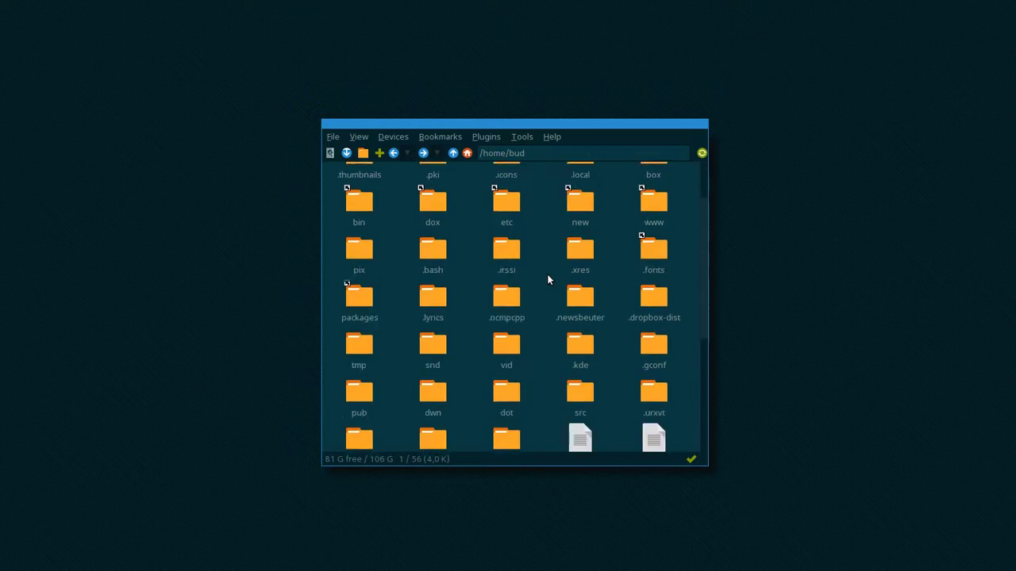
{"action": "scroll", "coordinate": [548, 278], "scroll_direction": "up", "scroll_amount": 3}
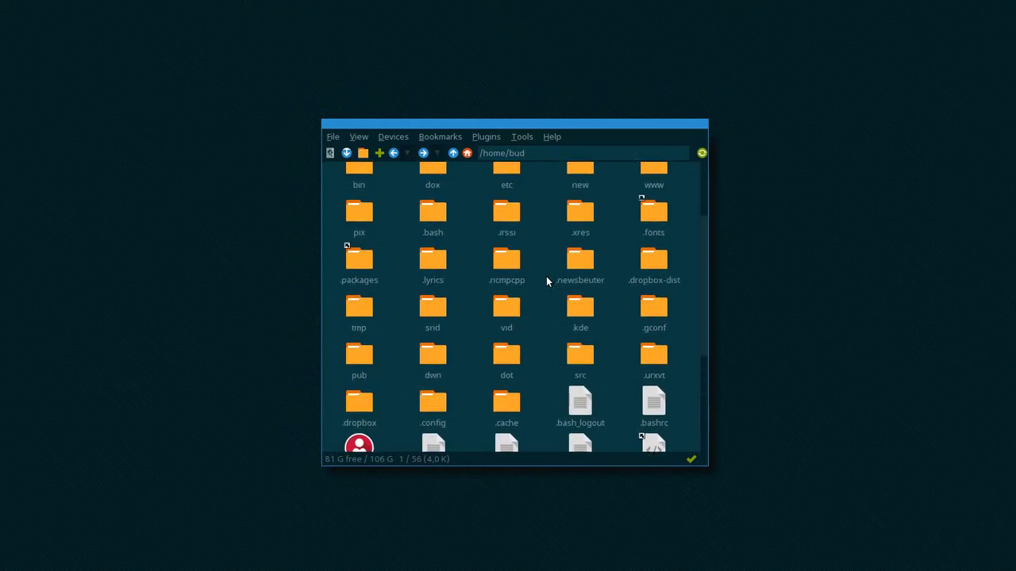
{"action": "scroll", "coordinate": [547, 280], "scroll_direction": "up", "scroll_amount": 2}
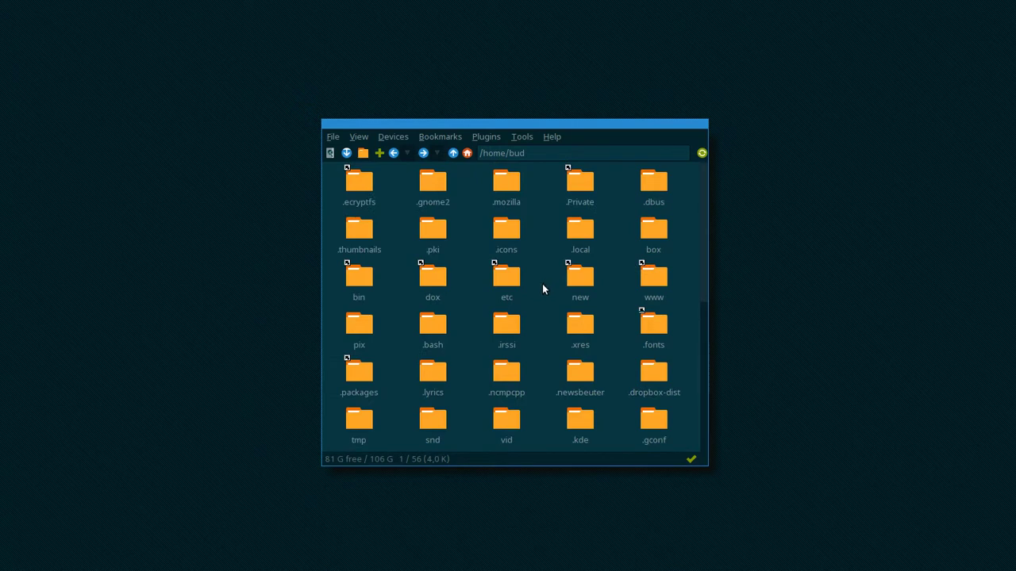
View the contents of the linked dox folder and return to the home directory.
{"action": "double_click", "coordinate": [434, 282]}
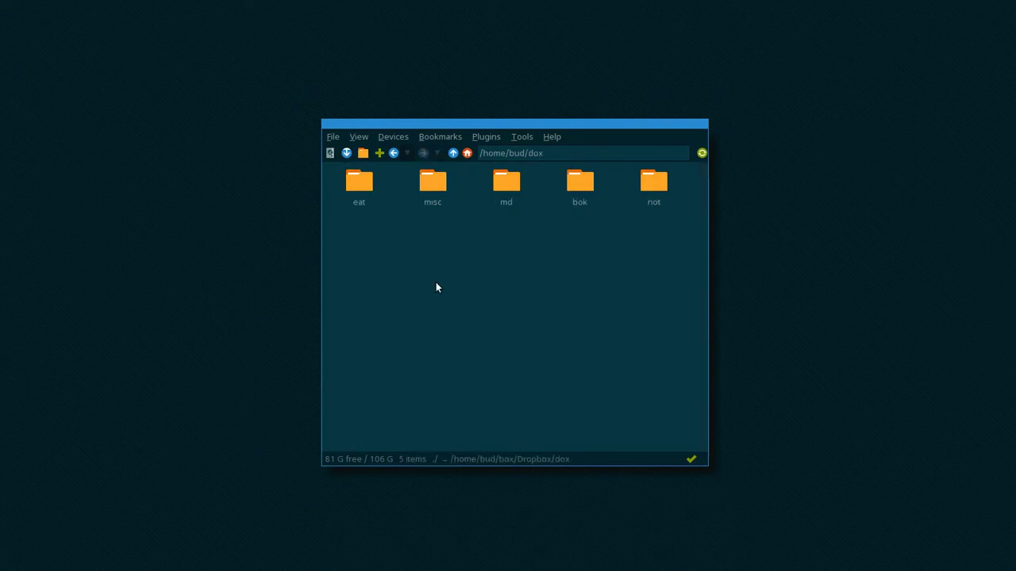
{"action": "key", "text": "alt+Left"}
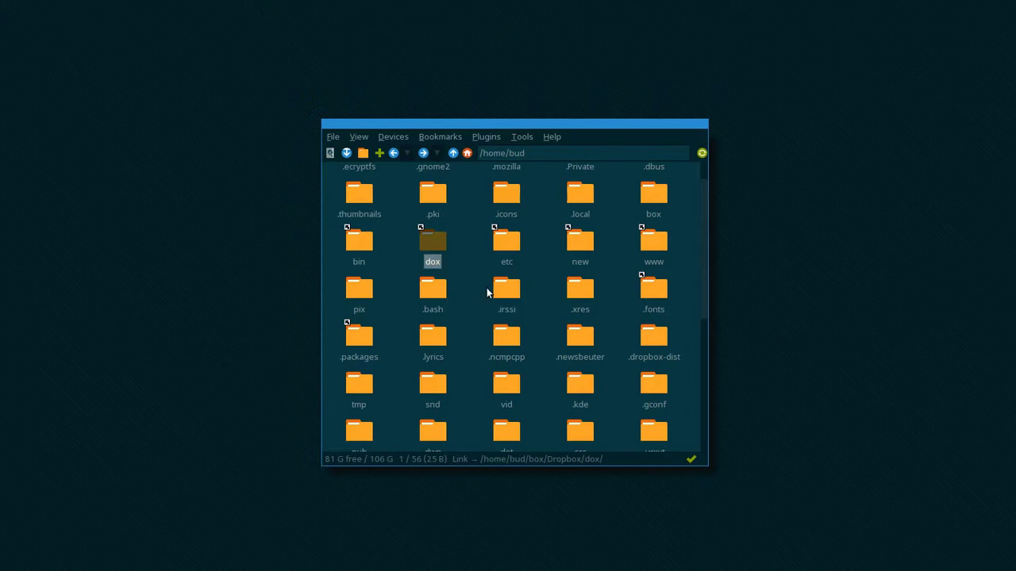
Open the home directory's .profile file in Sublime Text and move the file manager aside to uncover the code.
{"action": "scroll", "coordinate": [493, 290], "scroll_direction": "down", "scroll_amount": 1}
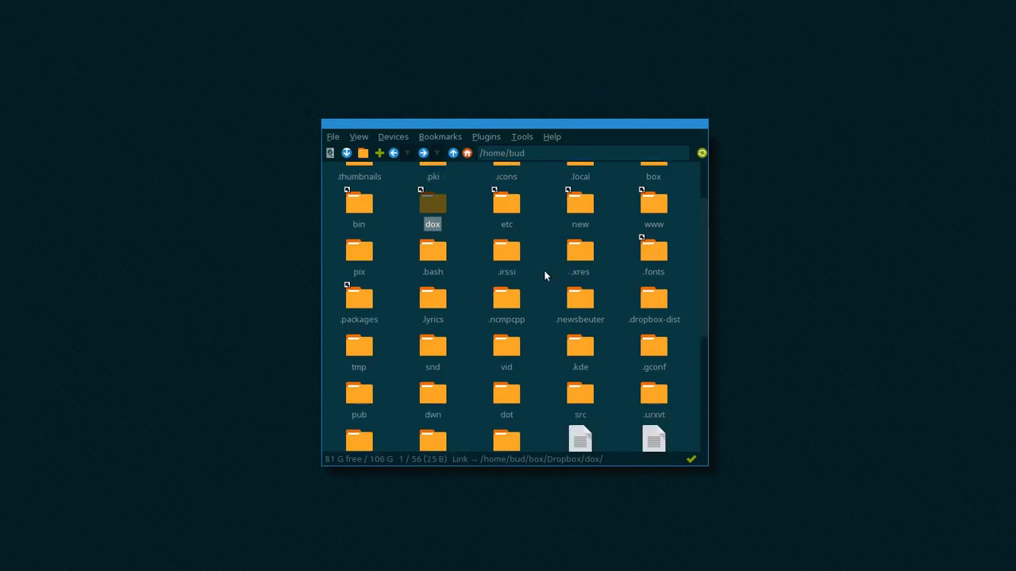
{"action": "scroll", "coordinate": [544, 275], "scroll_direction": "down", "scroll_amount": 1}
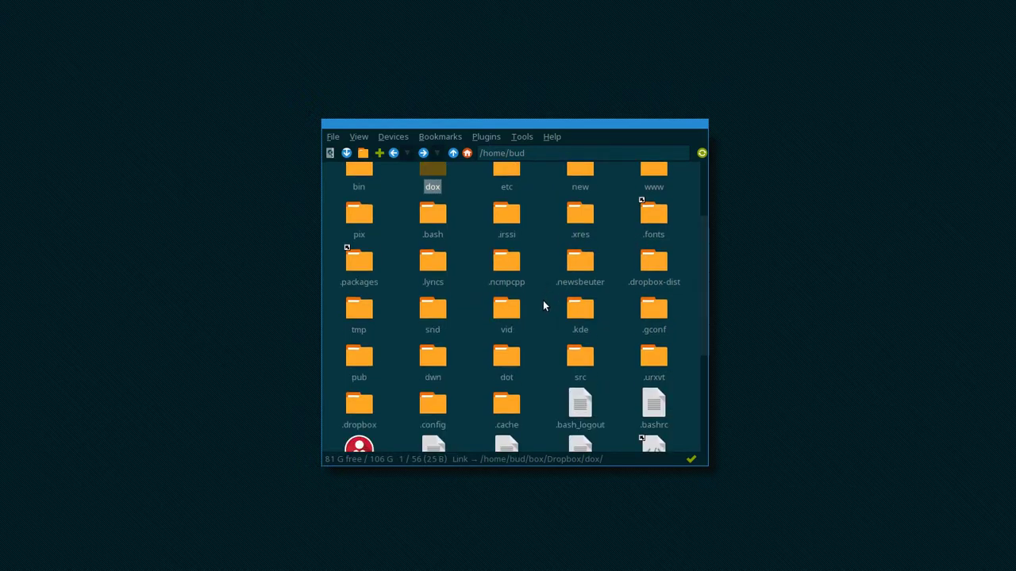
{"action": "scroll", "coordinate": [544, 306], "scroll_direction": "down", "scroll_amount": 2}
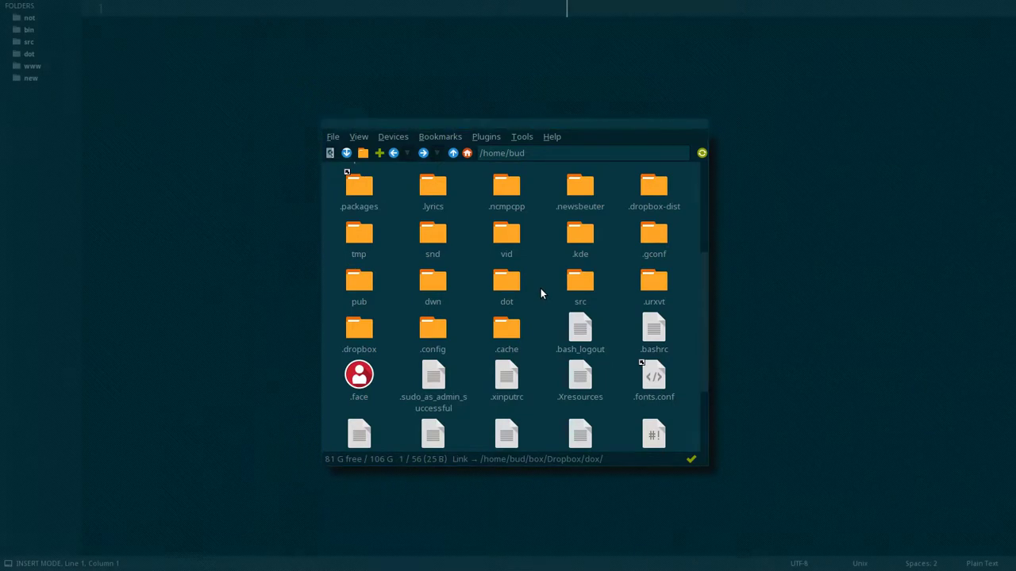
{"action": "scroll", "coordinate": [513, 262], "scroll_direction": "down", "scroll_amount": 2}
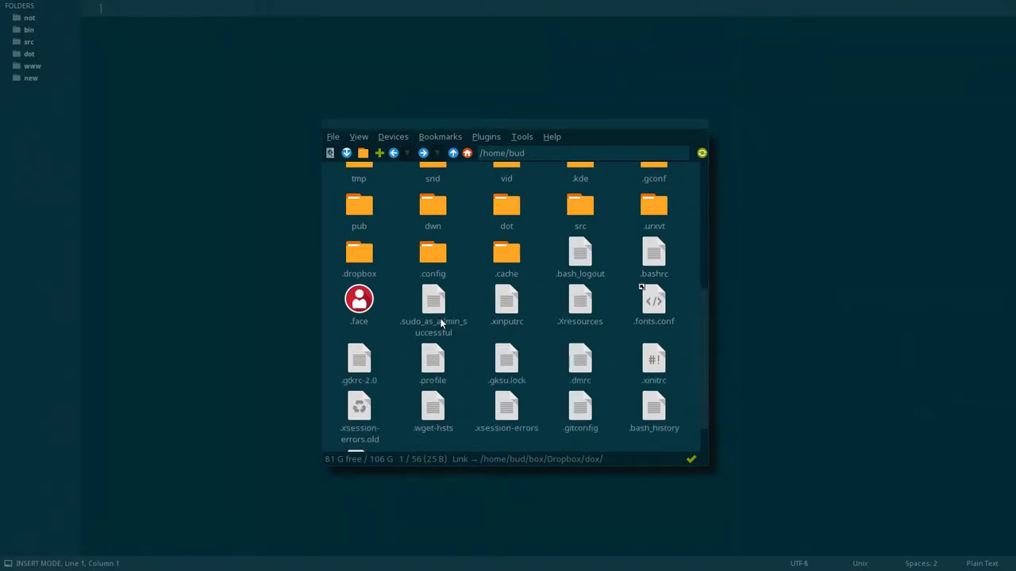
{"action": "left_click", "coordinate": [431, 370]}
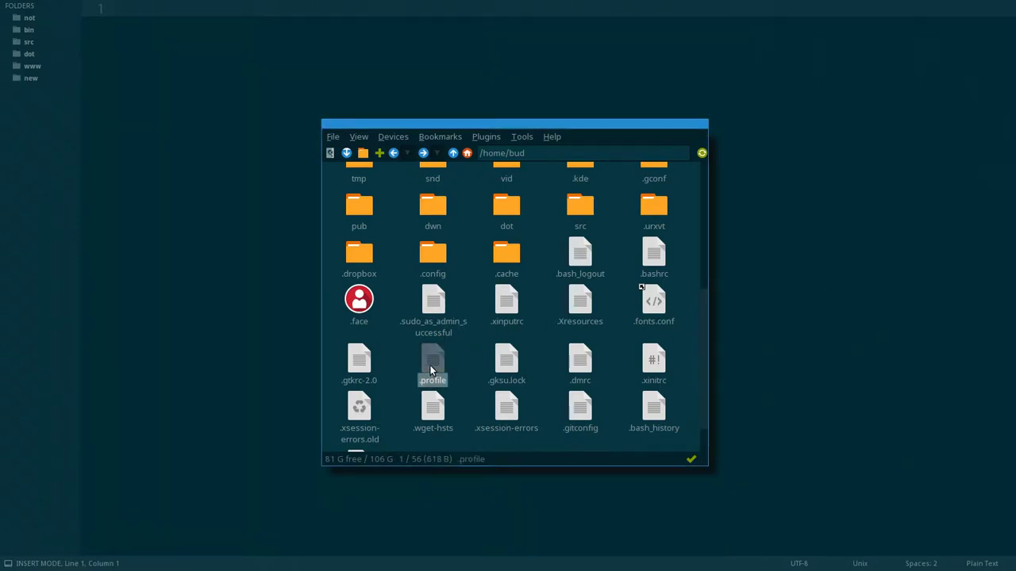
{"action": "left_click_drag", "start_coordinate": [430, 365], "coordinate": [229, 249]}
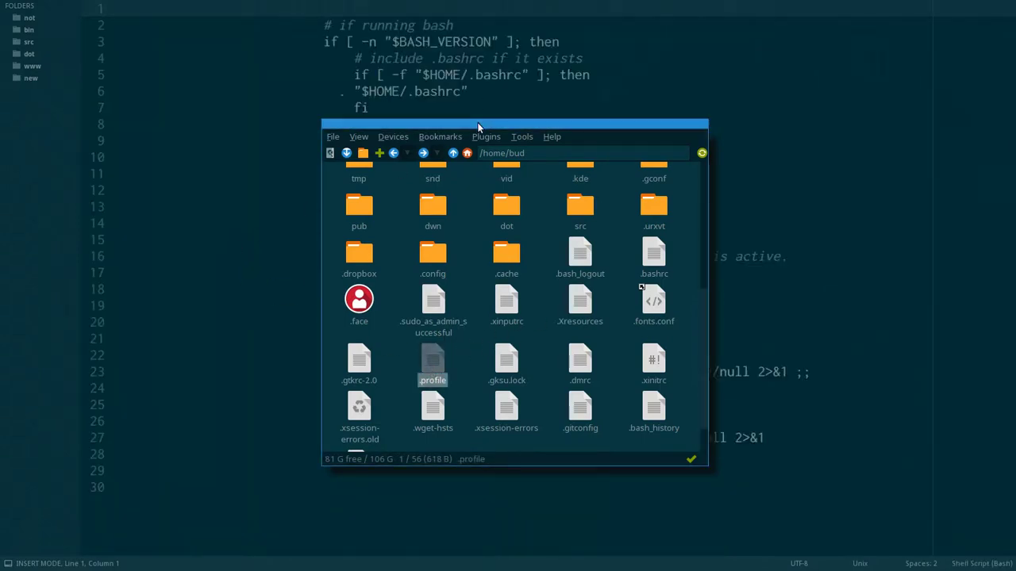
{"action": "left_click_drag", "start_coordinate": [483, 124], "coordinate": [744, 93]}
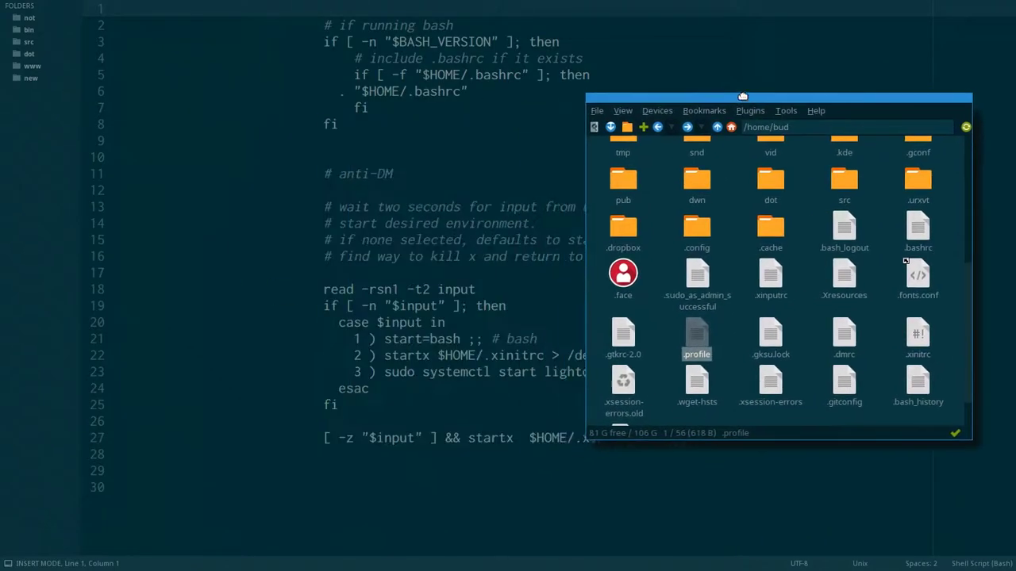
{"action": "left_click", "coordinate": [725, 315]}
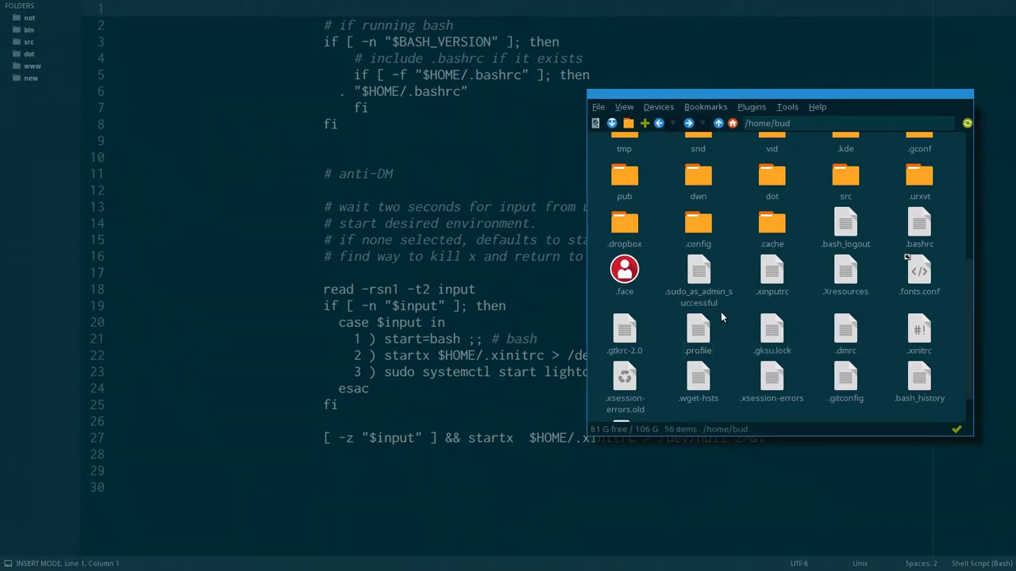
Expand the dot folder in the Sublime Text project and open its .profile file.
{"action": "left_click", "coordinate": [146, 103]}
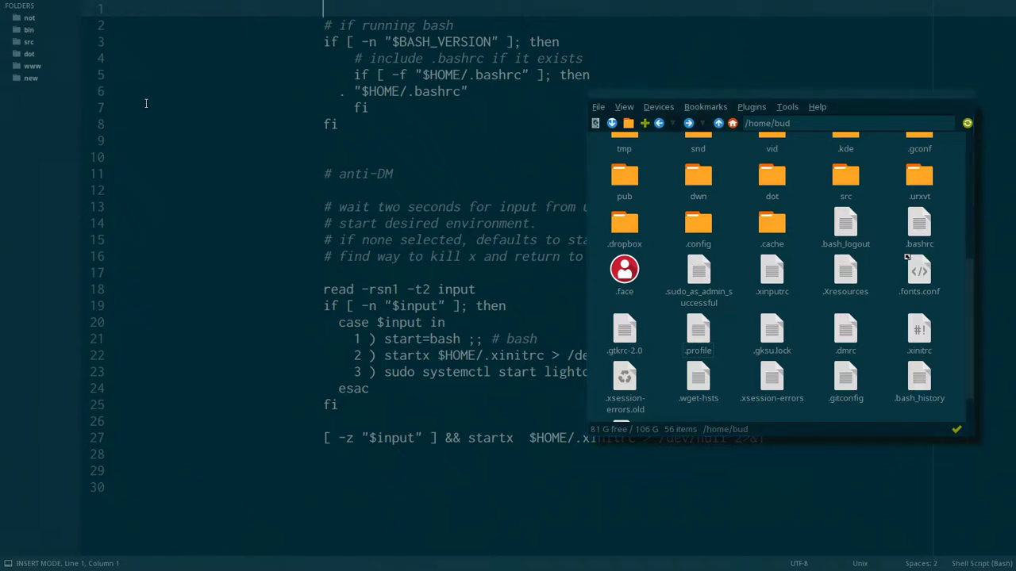
{"action": "left_click", "coordinate": [12, 54]}
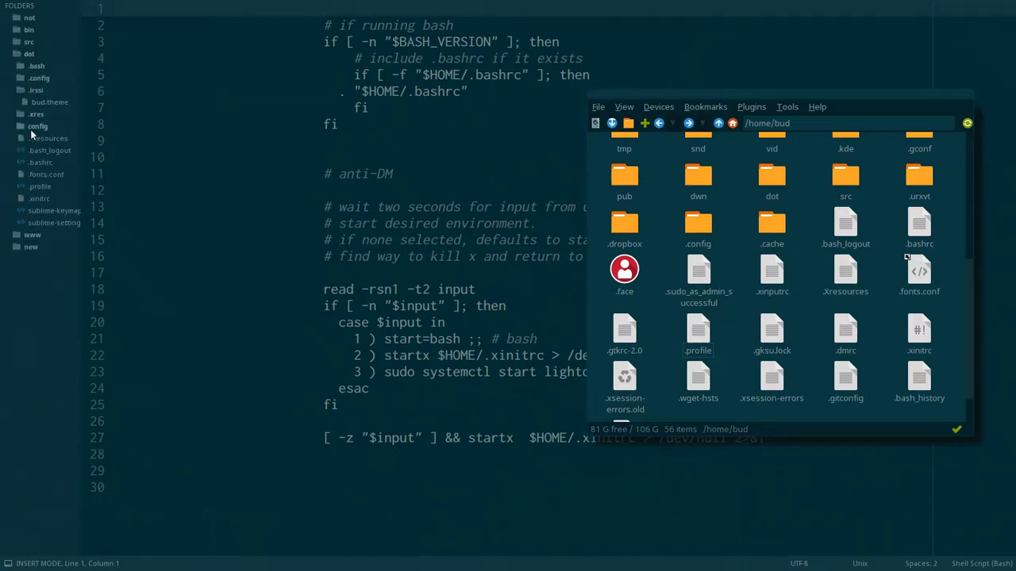
{"action": "left_click", "coordinate": [39, 186]}
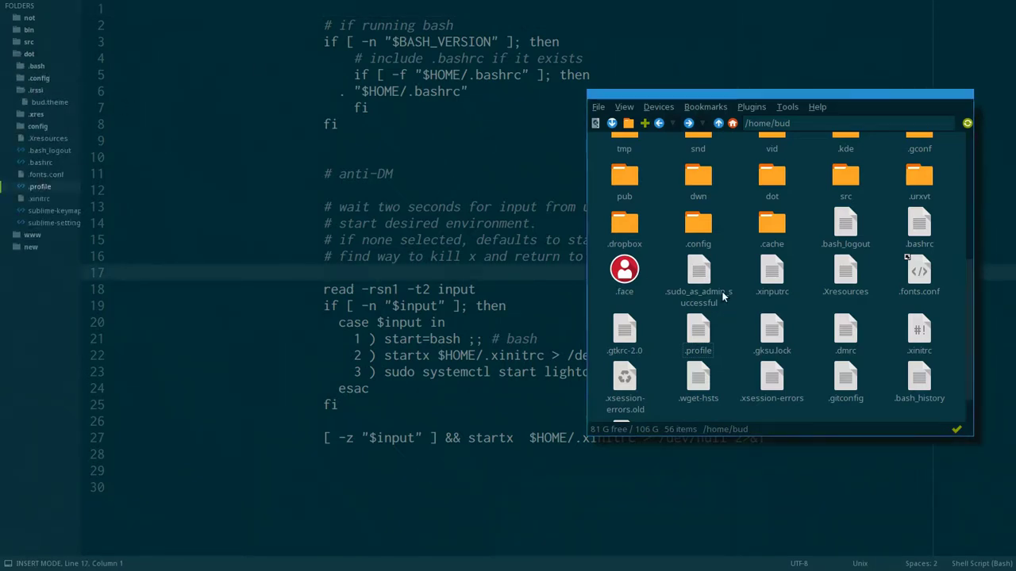
Hide the hidden files in the home directory again and reposition the file manager over the editor.
{"action": "left_click_drag", "start_coordinate": [787, 92], "coordinate": [561, 155]}
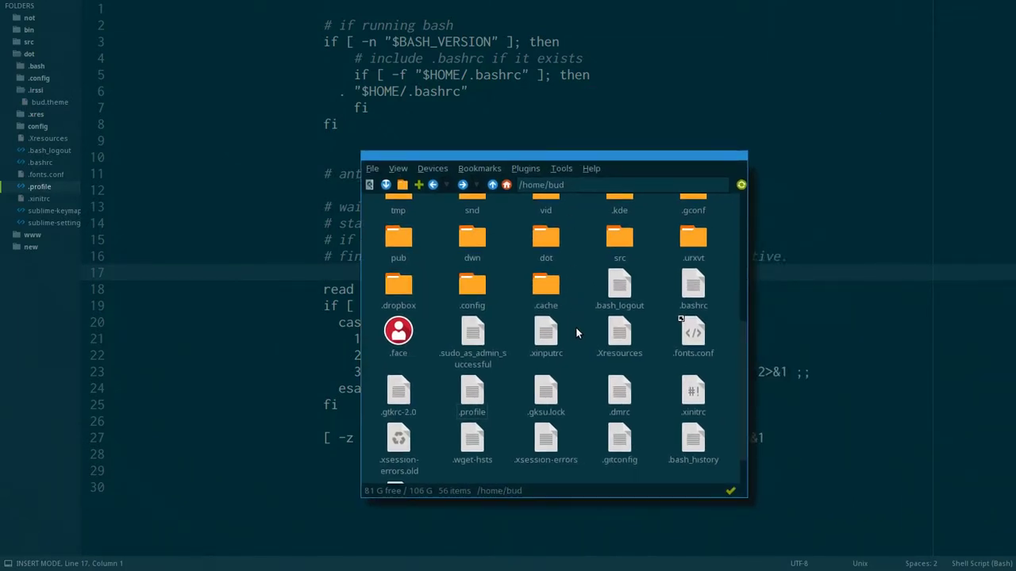
{"action": "key", "text": "ctrl+h"}
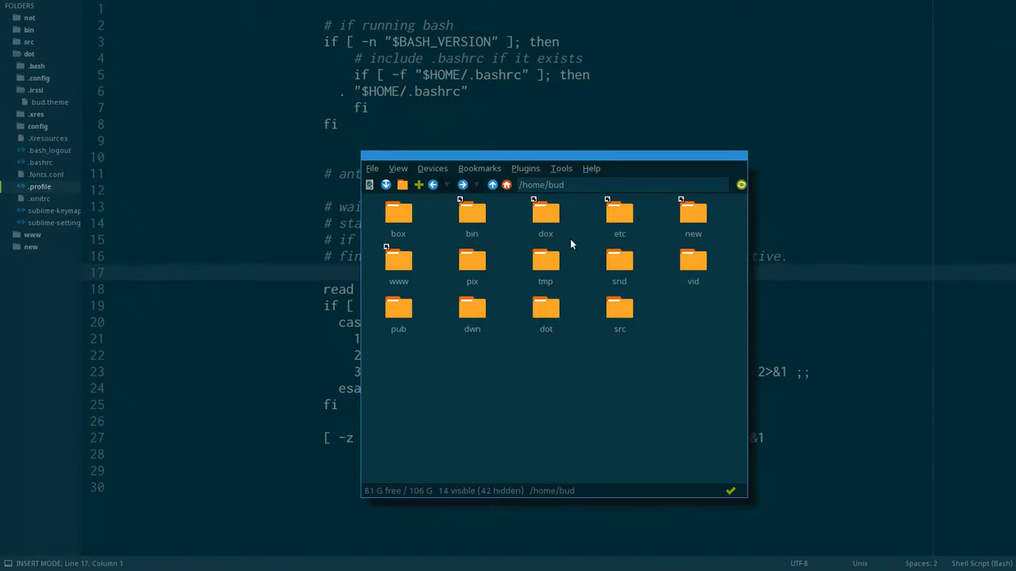
{"action": "left_click_drag", "start_coordinate": [544, 163], "coordinate": [465, 156]}
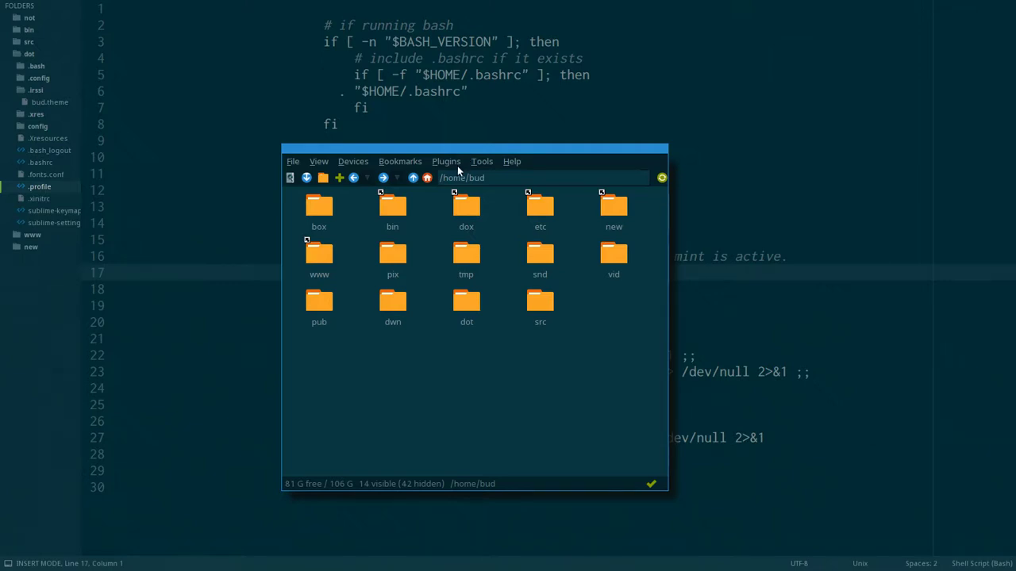
Select the linked folders bin, dox, etc, new and www in turn to check their link targets.
{"action": "left_click", "coordinate": [392, 210]}
{"action": "left_click", "coordinate": [468, 211]}
{"action": "left_click", "coordinate": [539, 211]}
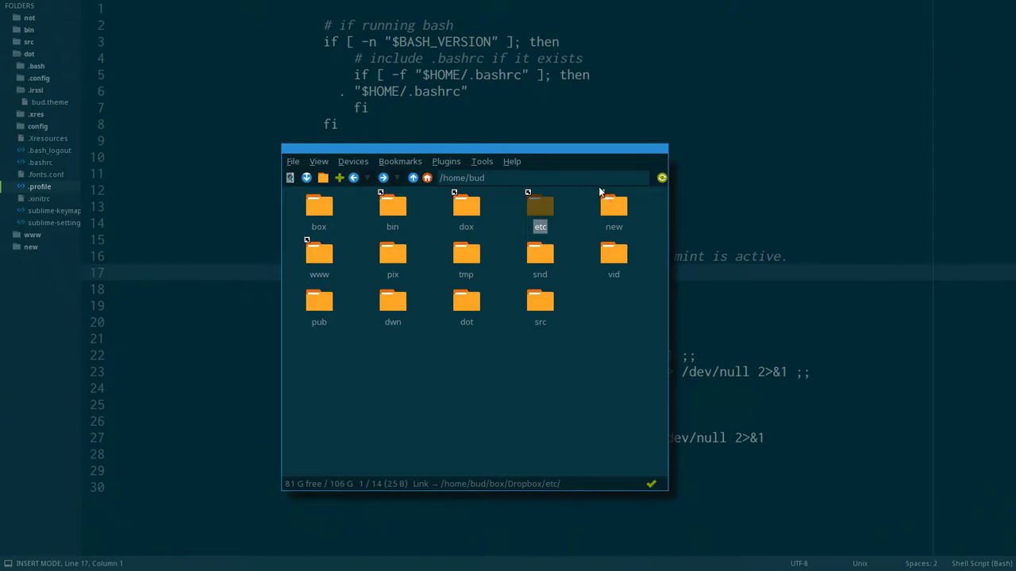
{"action": "left_click", "coordinate": [607, 206]}
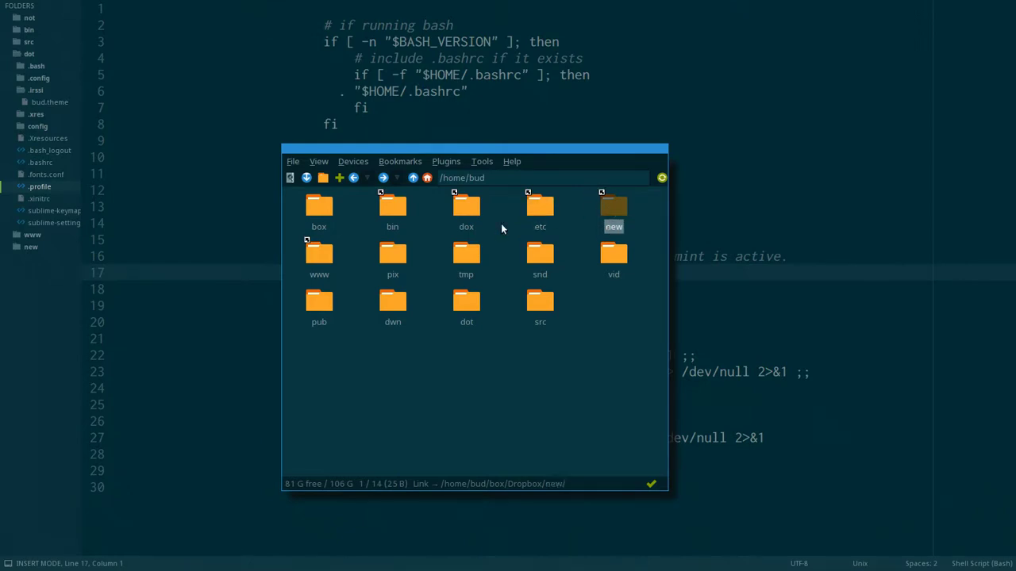
{"action": "left_click", "coordinate": [321, 258]}
{"action": "left_click", "coordinate": [392, 205]}
{"action": "left_click", "coordinate": [477, 210]}
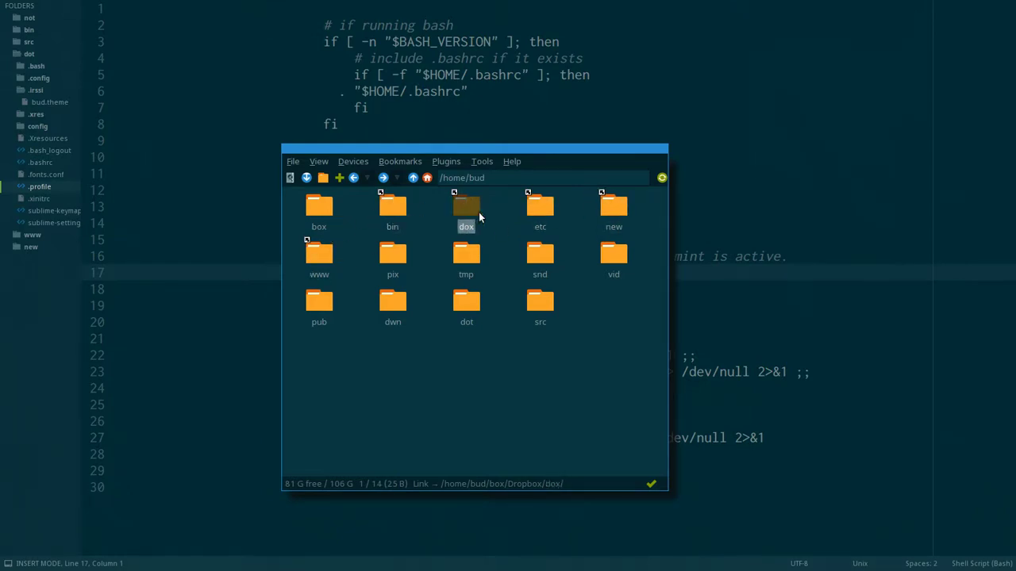
{"action": "left_click", "coordinate": [543, 213]}
{"action": "left_click", "coordinate": [615, 213]}
{"action": "left_click", "coordinate": [539, 211]}
{"action": "left_click", "coordinate": [467, 213]}
{"action": "left_click", "coordinate": [397, 211]}
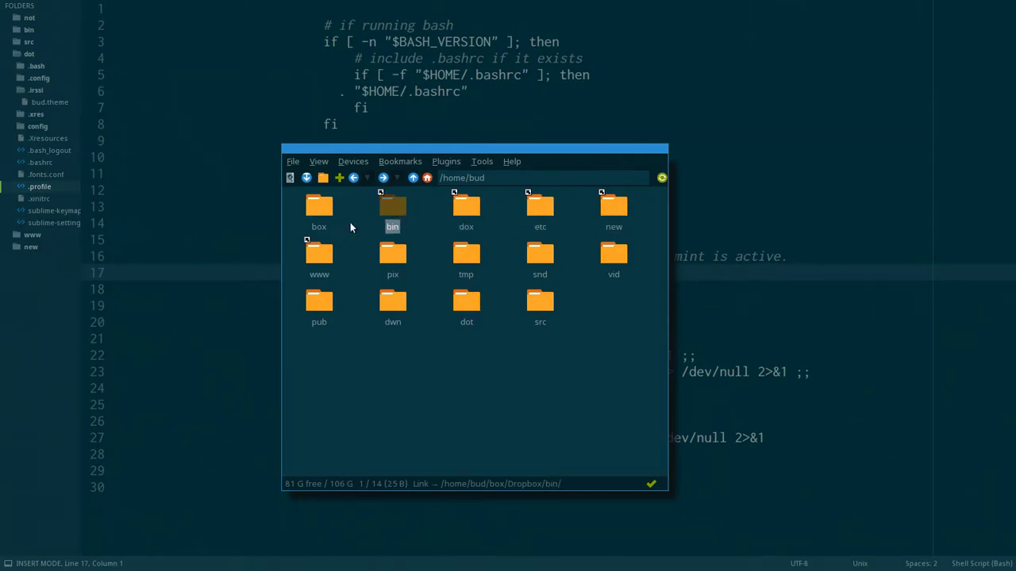
{"action": "left_click", "coordinate": [610, 216]}
{"action": "left_click", "coordinate": [527, 213]}
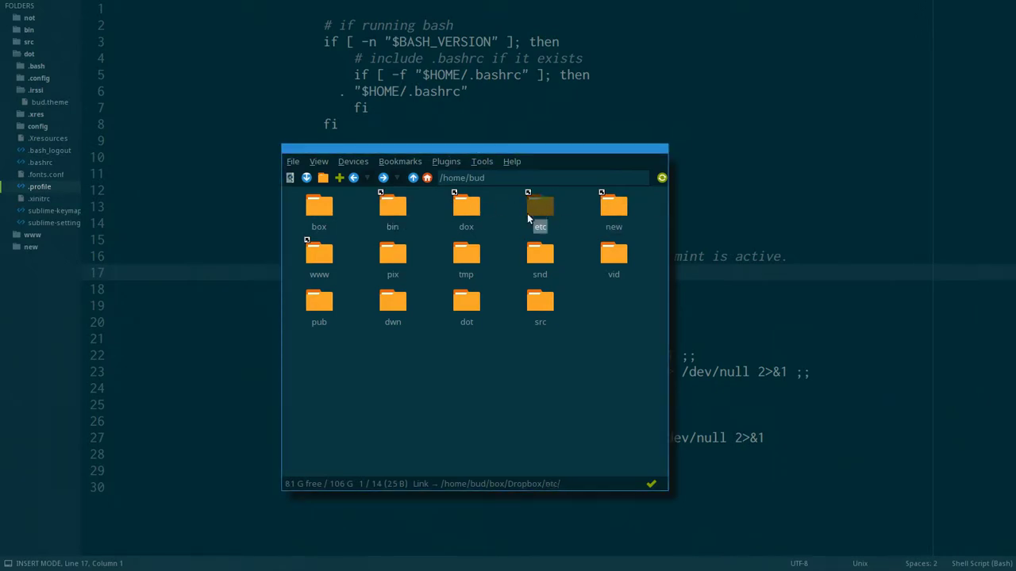
{"action": "left_click", "coordinate": [477, 212]}
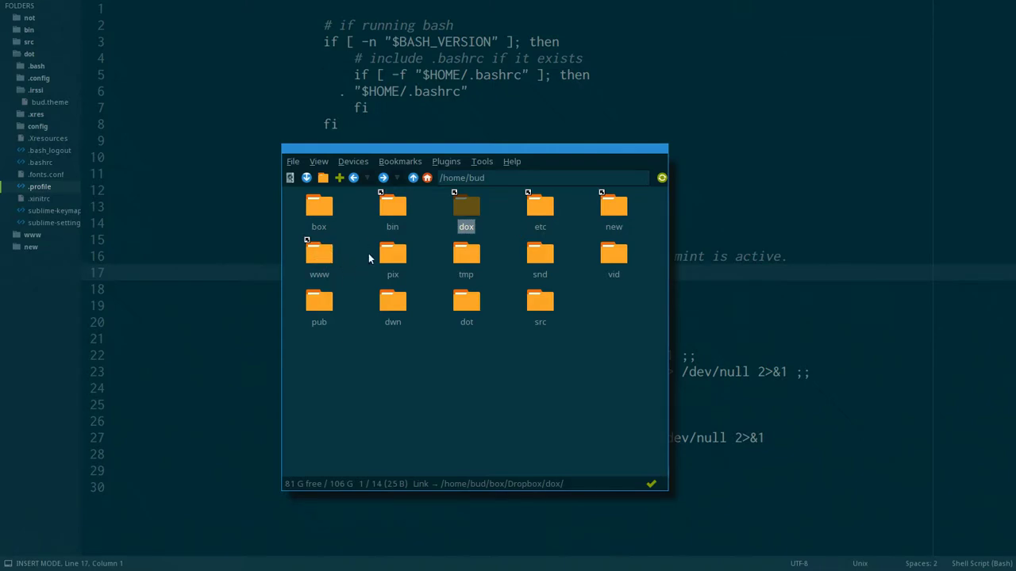
{"action": "left_click", "coordinate": [401, 214]}
{"action": "left_click", "coordinate": [462, 210]}
{"action": "left_click", "coordinate": [546, 211]}
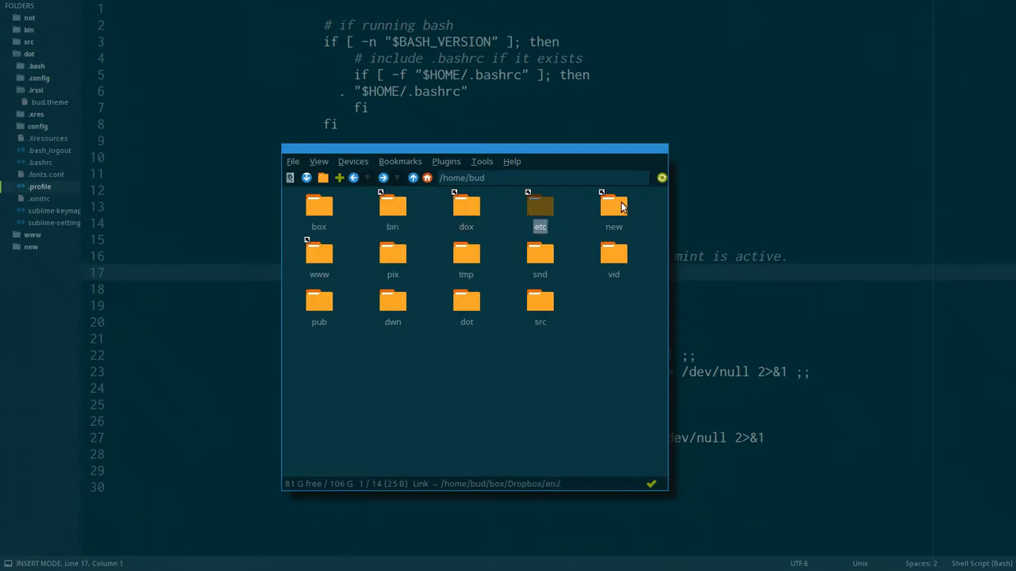
{"action": "left_click", "coordinate": [622, 208]}
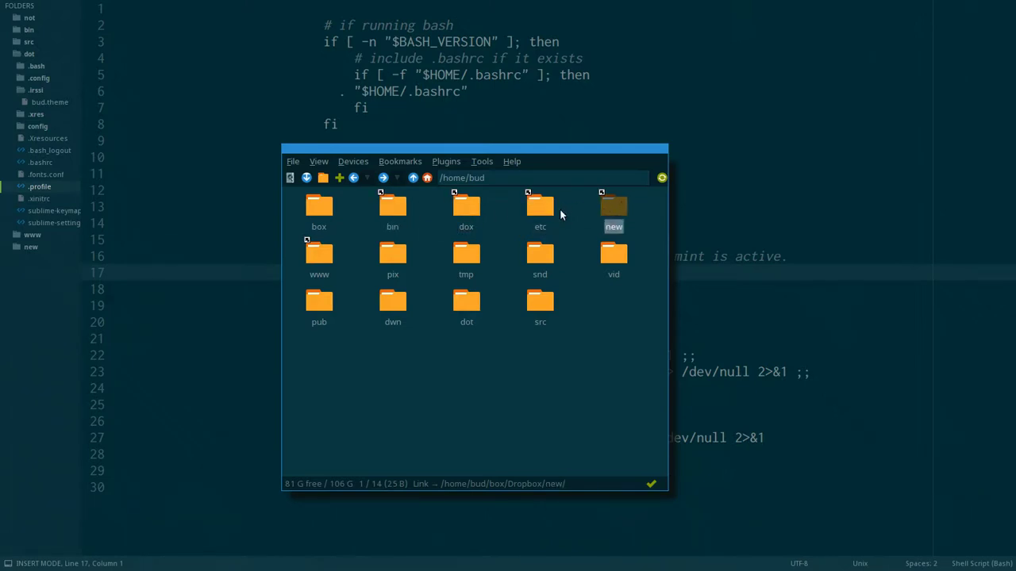
{"action": "left_click", "coordinate": [323, 265]}
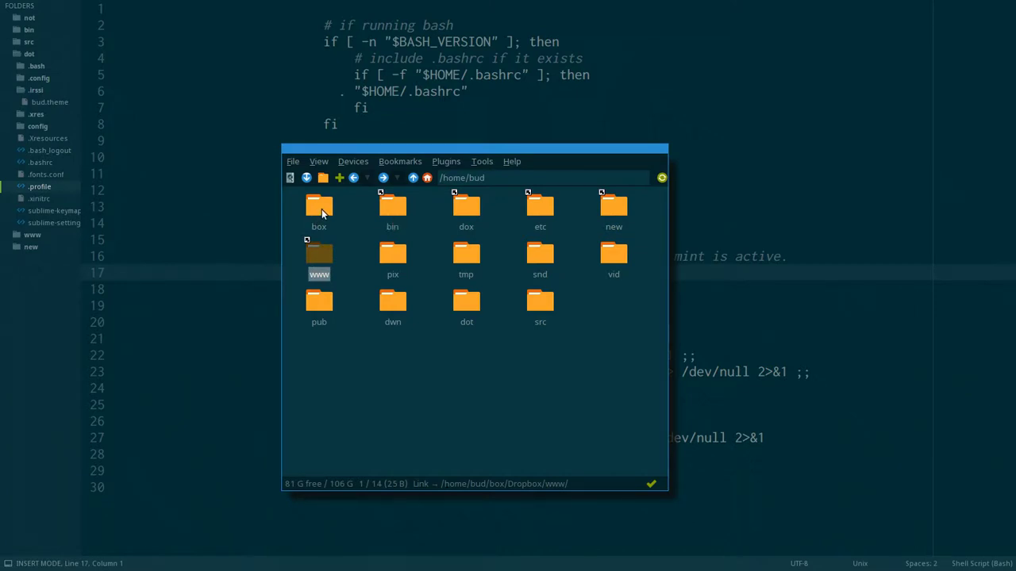
View the contents of the box folder and return to the home directory.
{"action": "left_click", "coordinate": [321, 208]}
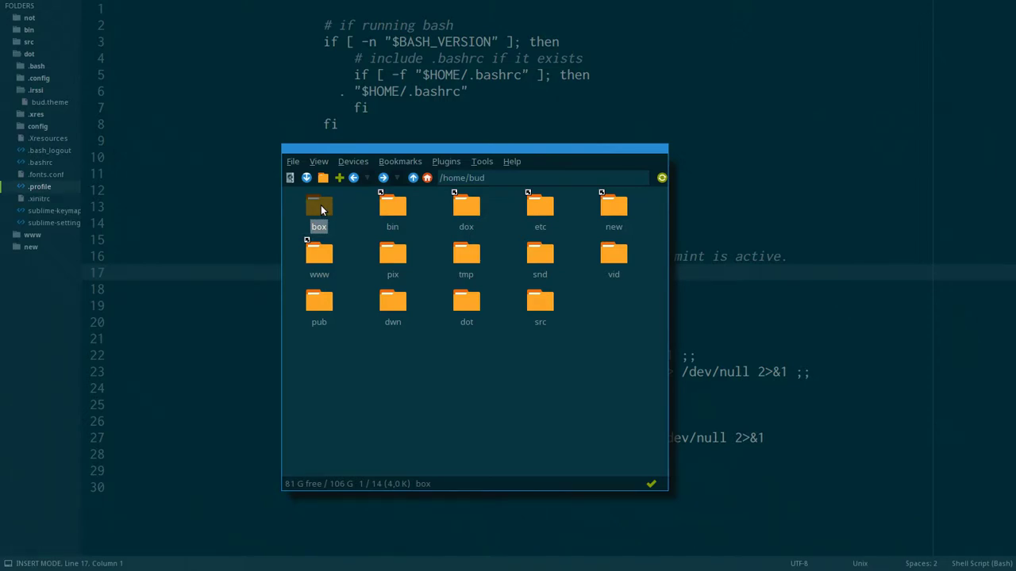
{"action": "double_click", "coordinate": [322, 209]}
{"action": "left_click", "coordinate": [387, 230]}
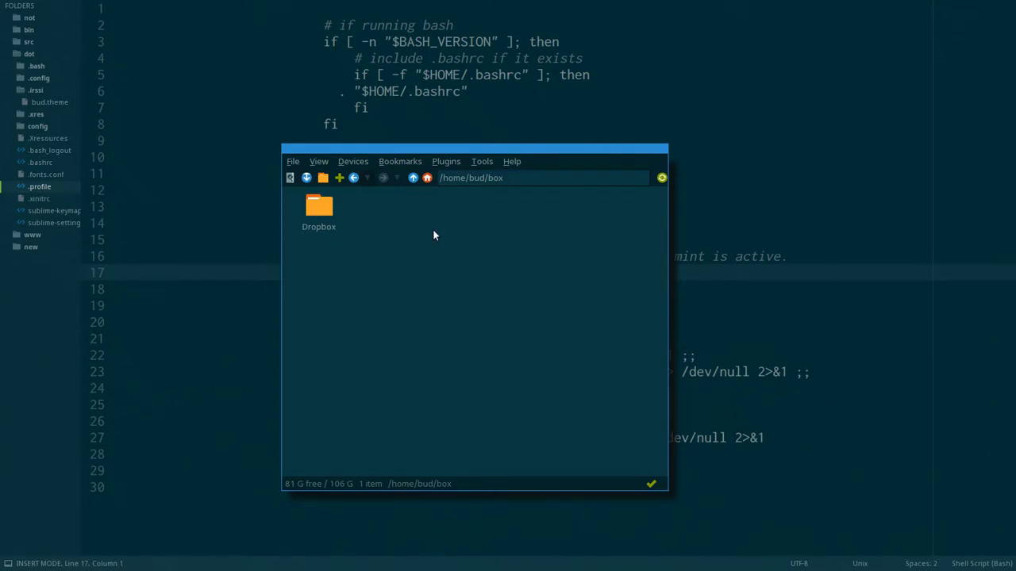
{"action": "key", "text": "alt+Up"}
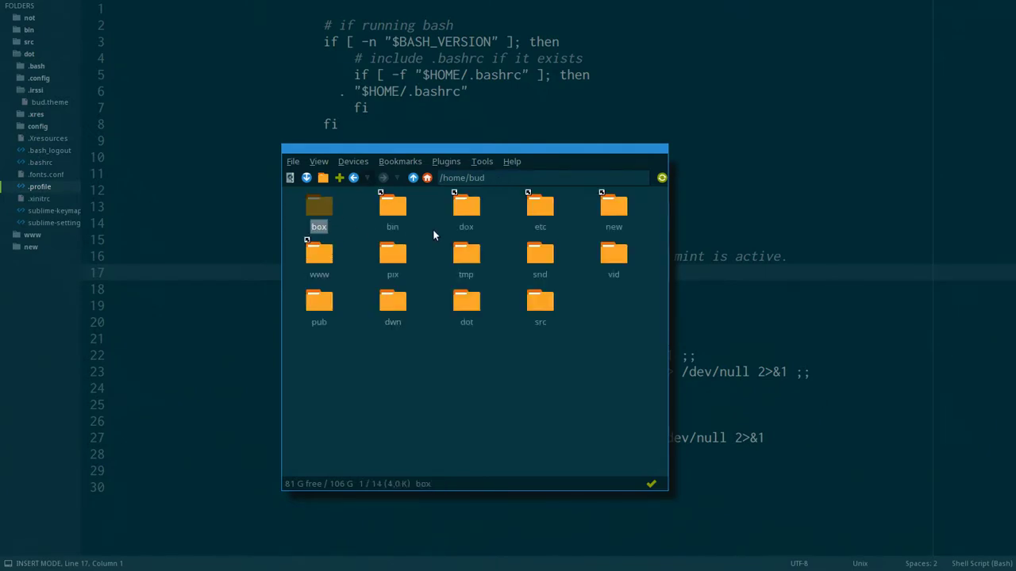
{"action": "double_click", "coordinate": [322, 208]}
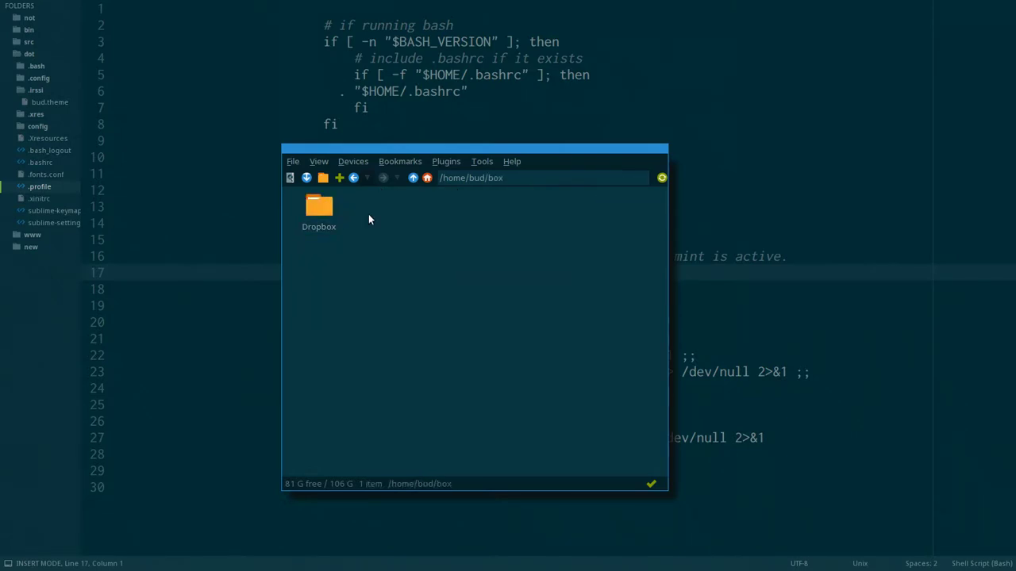
{"action": "key", "text": "alt+Up"}
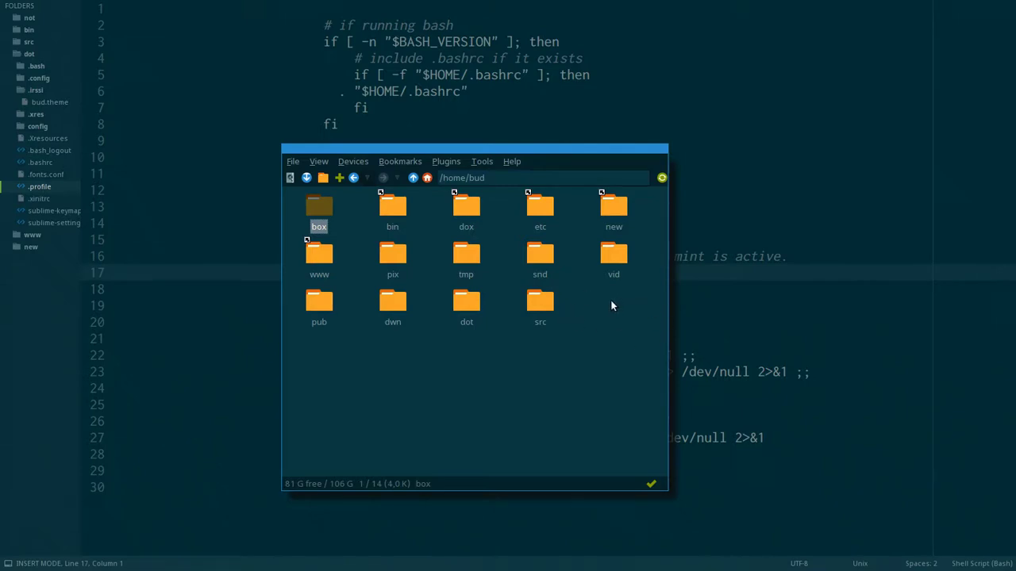
Show a second file panel beside the home directory and browse to the Dropbox folder inside box in it.
{"action": "left_click", "coordinate": [321, 162]}
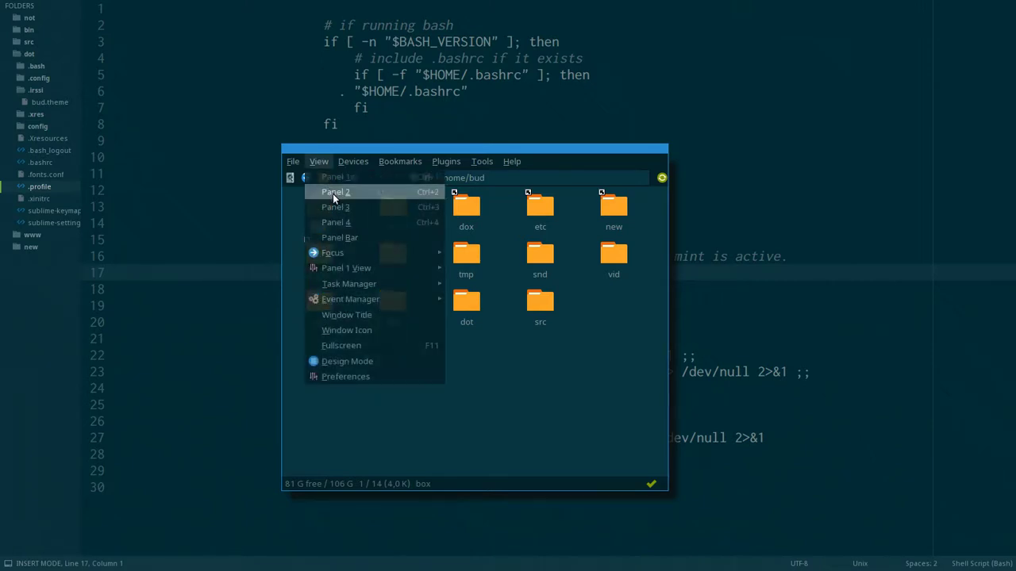
{"action": "left_click", "coordinate": [346, 193]}
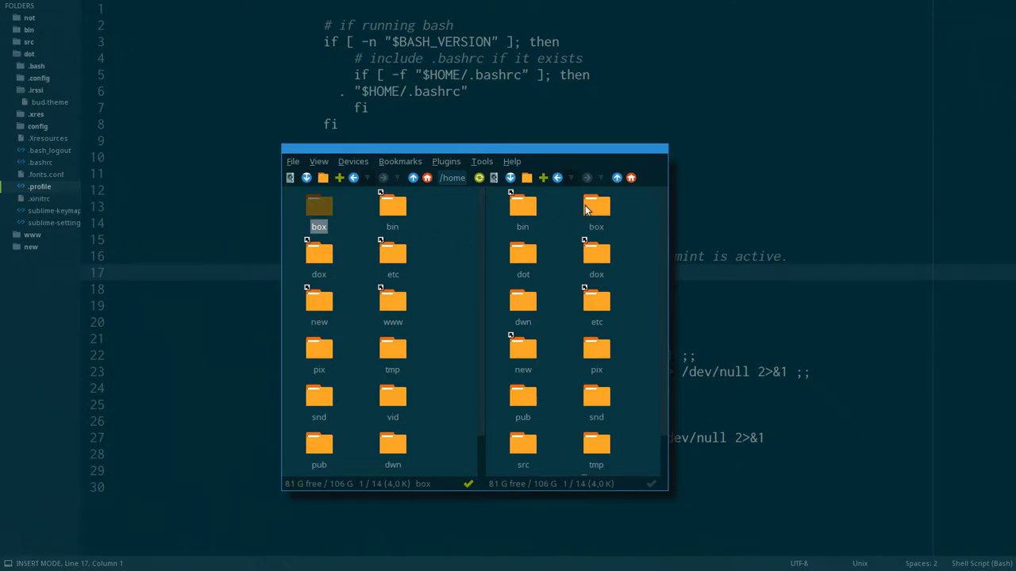
{"action": "left_click", "coordinate": [522, 211]}
{"action": "left_click", "coordinate": [392, 210]}
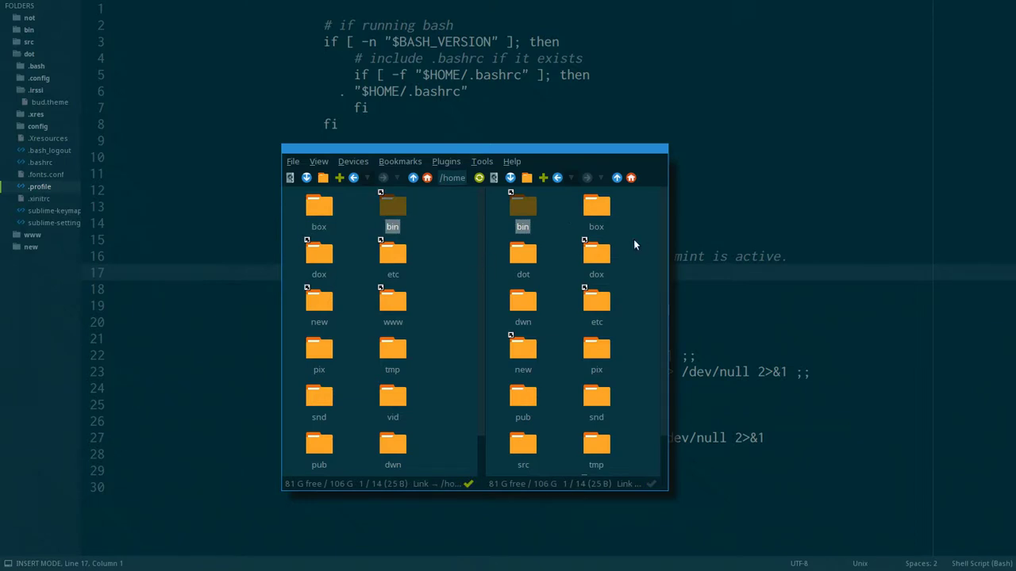
{"action": "left_click", "coordinate": [598, 211]}
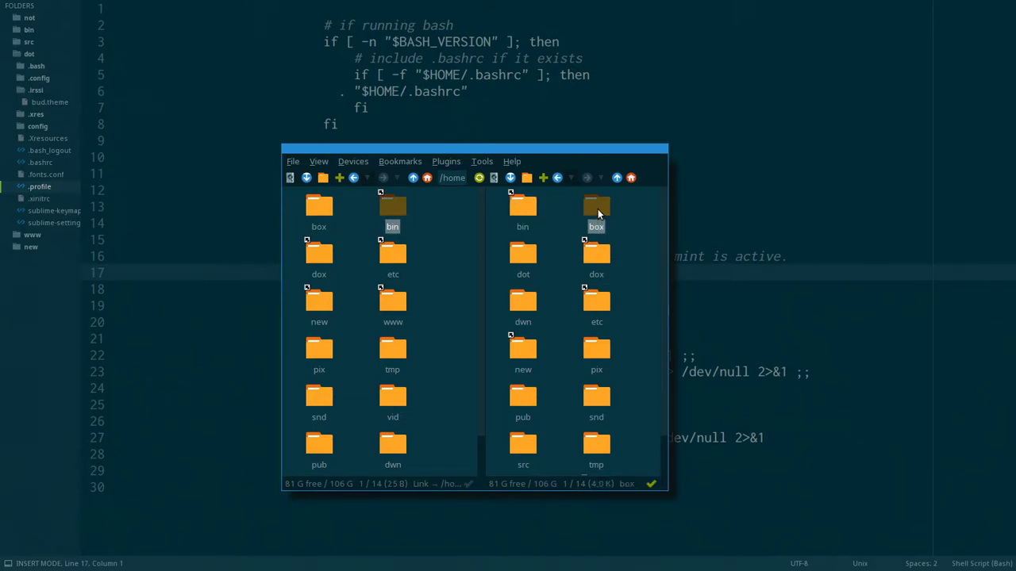
{"action": "double_click", "coordinate": [598, 211]}
{"action": "key", "text": "BackSpace"}
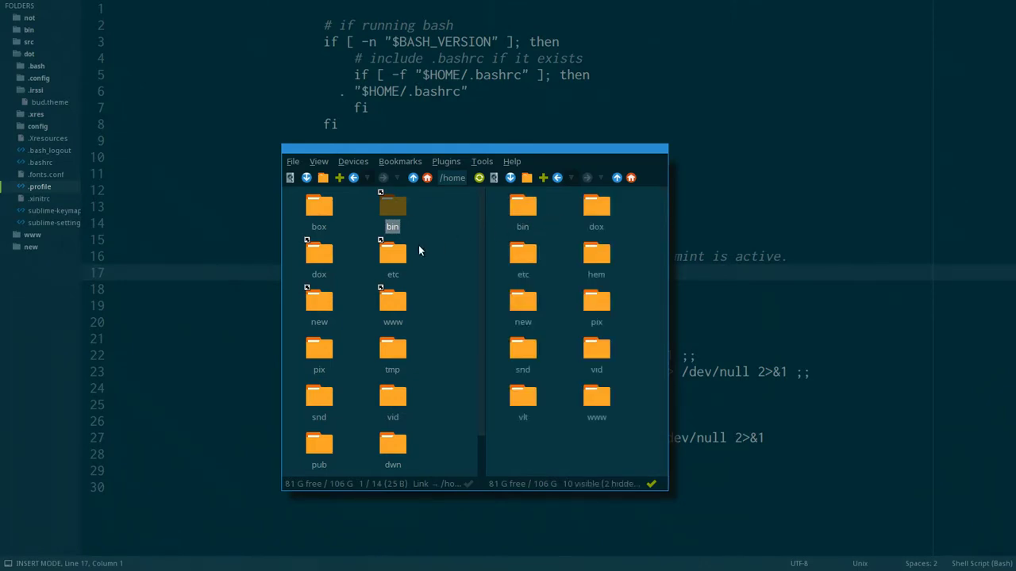
Select the linked folders etc, dox and new in the home panel to match them with the Dropbox folders.
{"action": "left_click", "coordinate": [392, 264]}
{"action": "left_click", "coordinate": [315, 272]}
{"action": "left_click", "coordinate": [321, 312]}
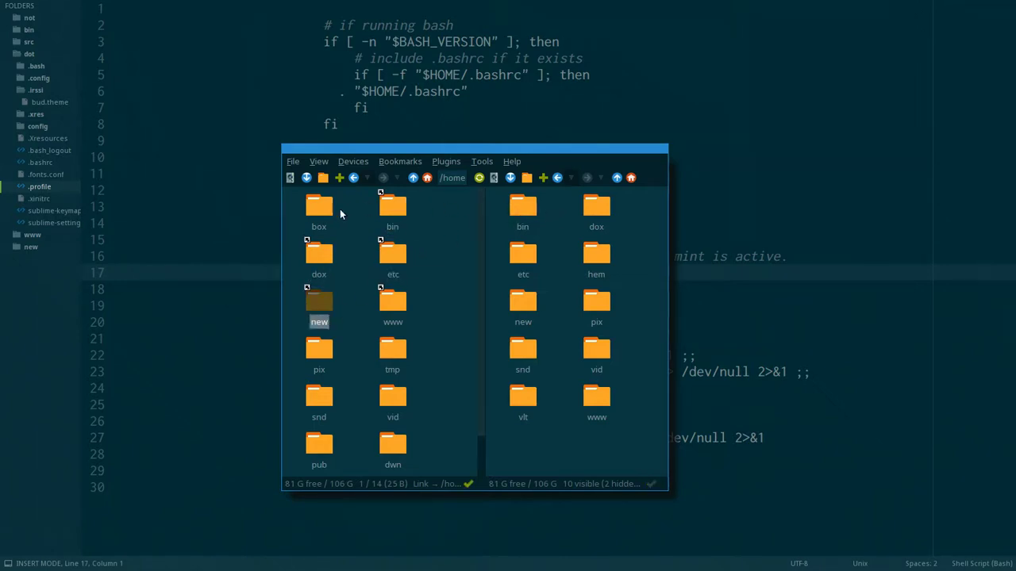
Open the bin folder in both panels to compare the contents, and return each panel to its parent folder.
{"action": "left_click", "coordinate": [397, 212]}
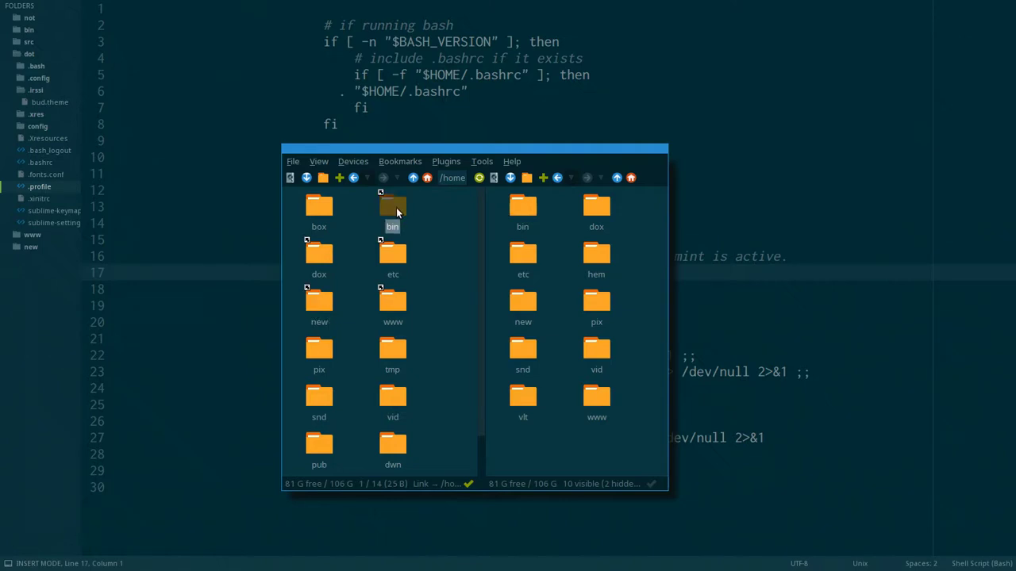
{"action": "double_click", "coordinate": [396, 211]}
{"action": "double_click", "coordinate": [516, 206]}
{"action": "left_click", "coordinate": [522, 206]}
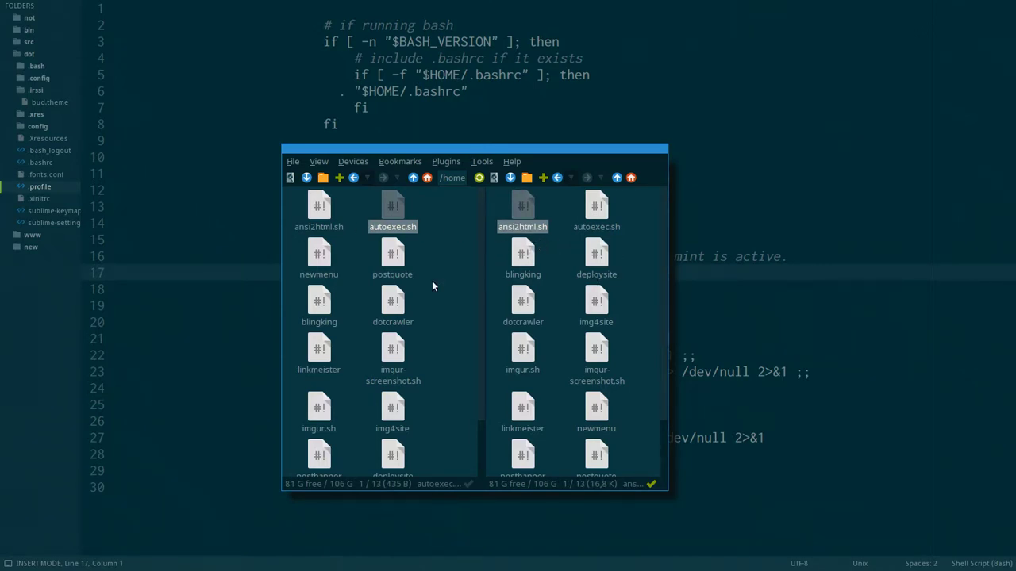
{"action": "left_click", "coordinate": [466, 273]}
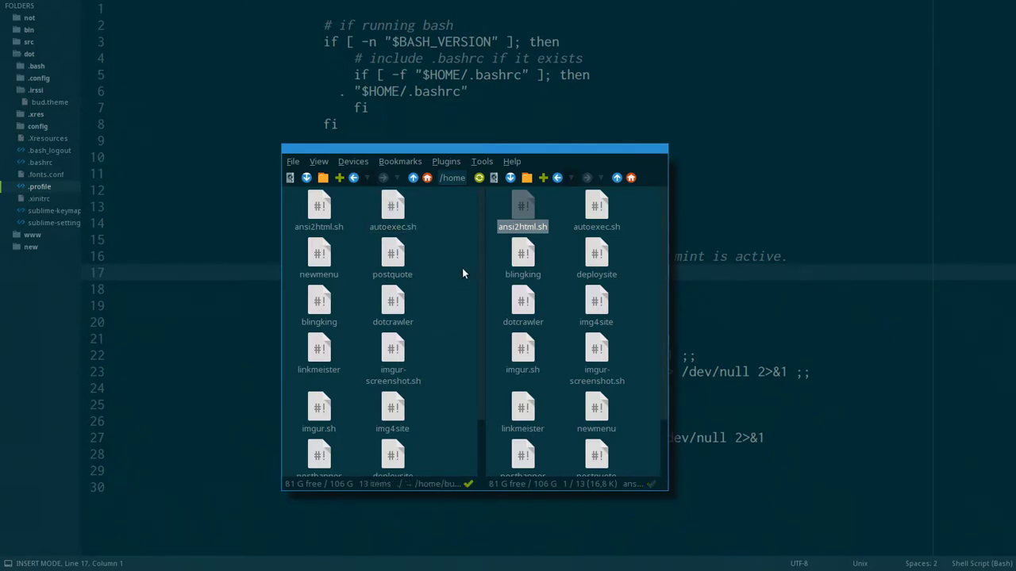
{"action": "key", "text": "BackSpace"}
{"action": "left_click", "coordinate": [563, 271]}
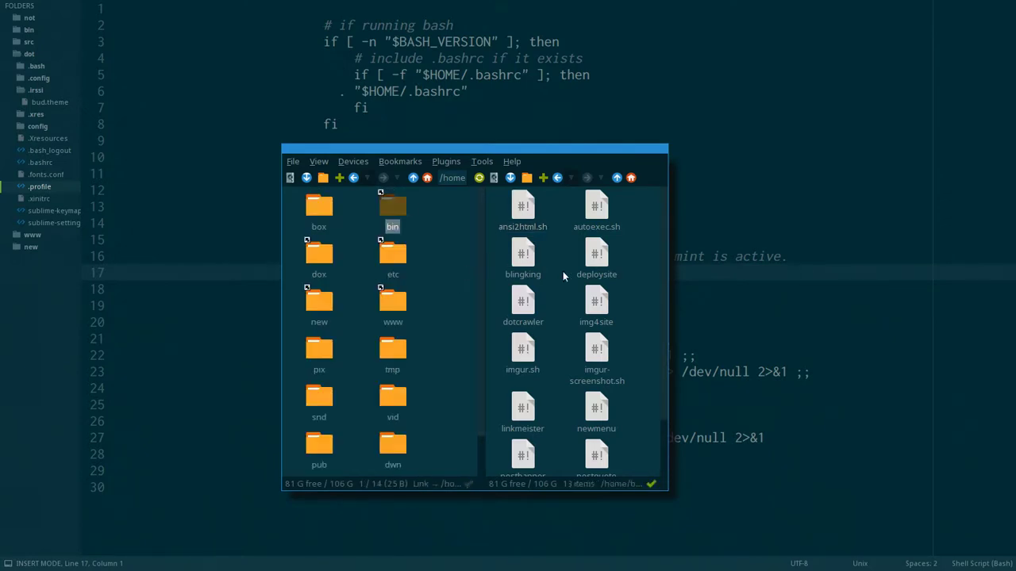
{"action": "key", "text": "BackSpace"}
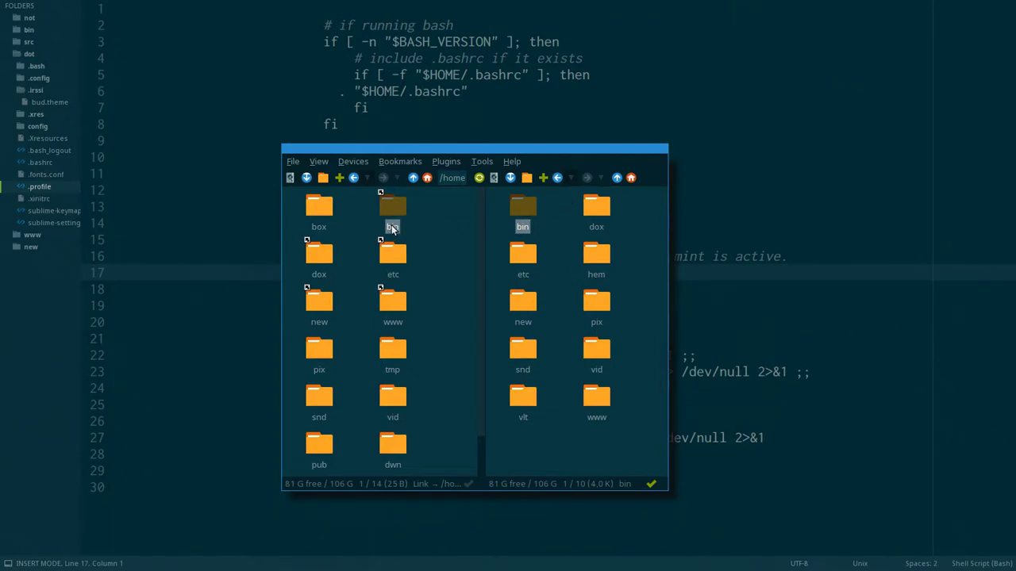
Open the export file from dot/.bash in the Sublime Text project and move the file manager clear of the code.
{"action": "key", "text": "super+Up"}
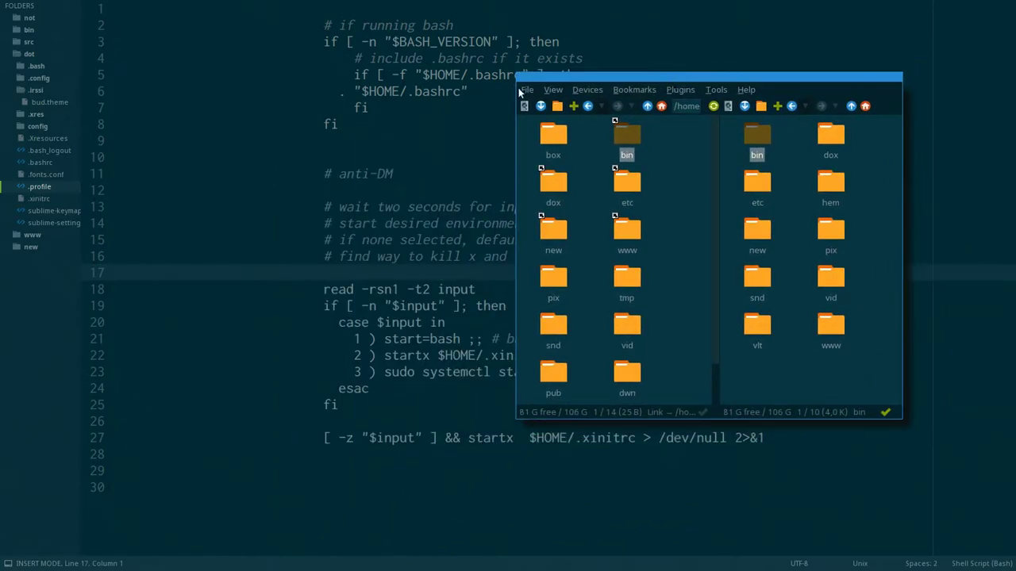
{"action": "left_click", "coordinate": [33, 66]}
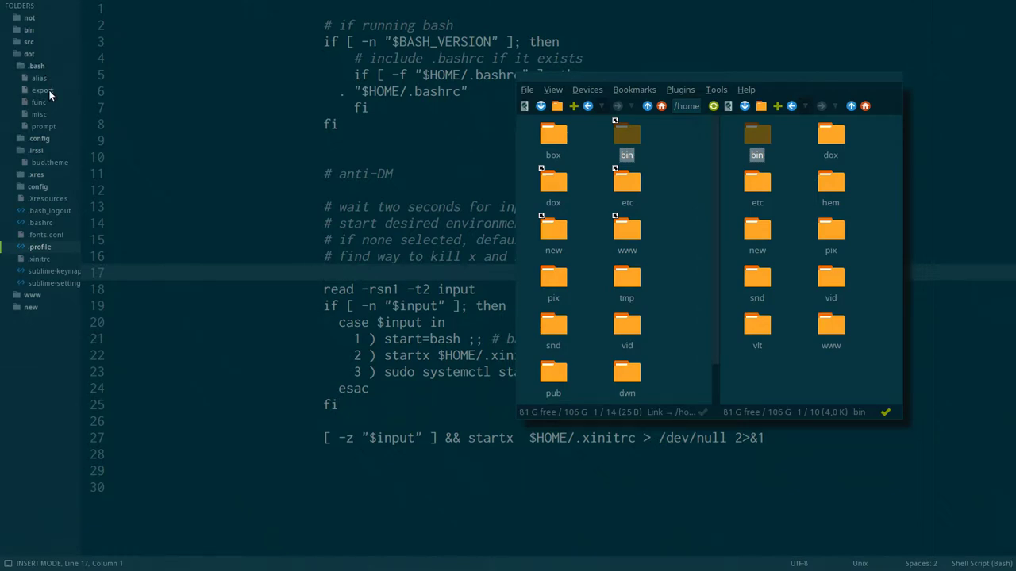
{"action": "left_click", "coordinate": [44, 90]}
{"action": "left_click_drag", "start_coordinate": [612, 77], "coordinate": [632, 396]}
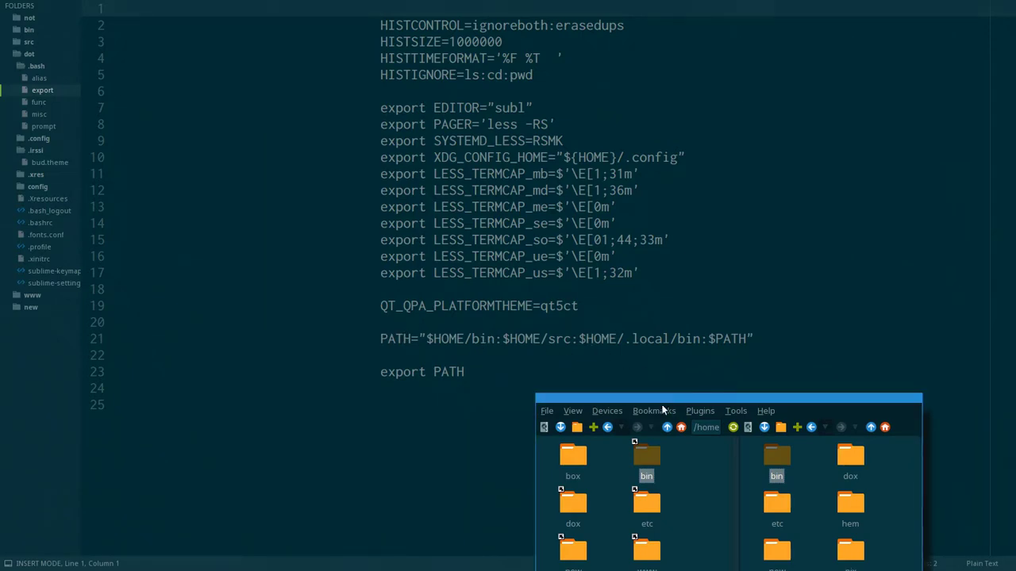
Bring the file manager back over the editor, look through the scripts in the linked bin folder, and return to the home directory.
{"action": "left_click_drag", "start_coordinate": [660, 399], "coordinate": [539, 104]}
{"action": "double_click", "coordinate": [524, 163]}
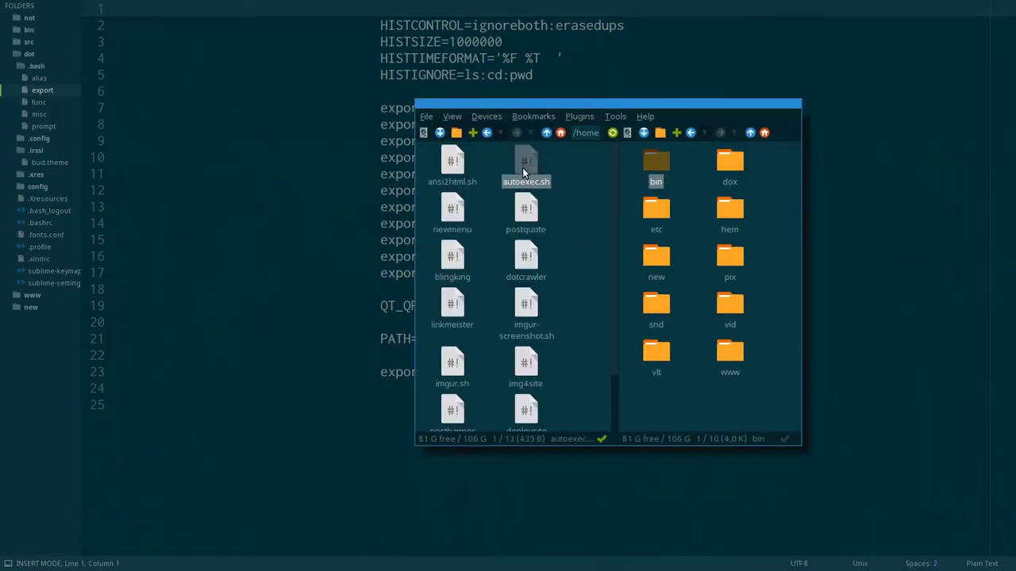
{"action": "left_click", "coordinate": [516, 216]}
{"action": "left_click", "coordinate": [444, 220]}
{"action": "left_click", "coordinate": [530, 267]}
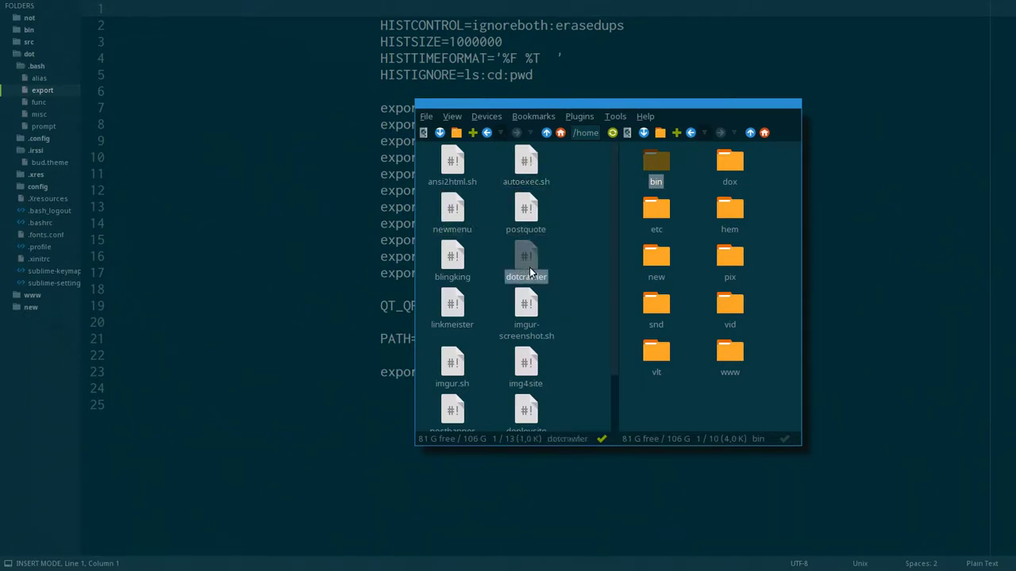
{"action": "scroll", "coordinate": [512, 240], "scroll_direction": "down", "scroll_amount": 1}
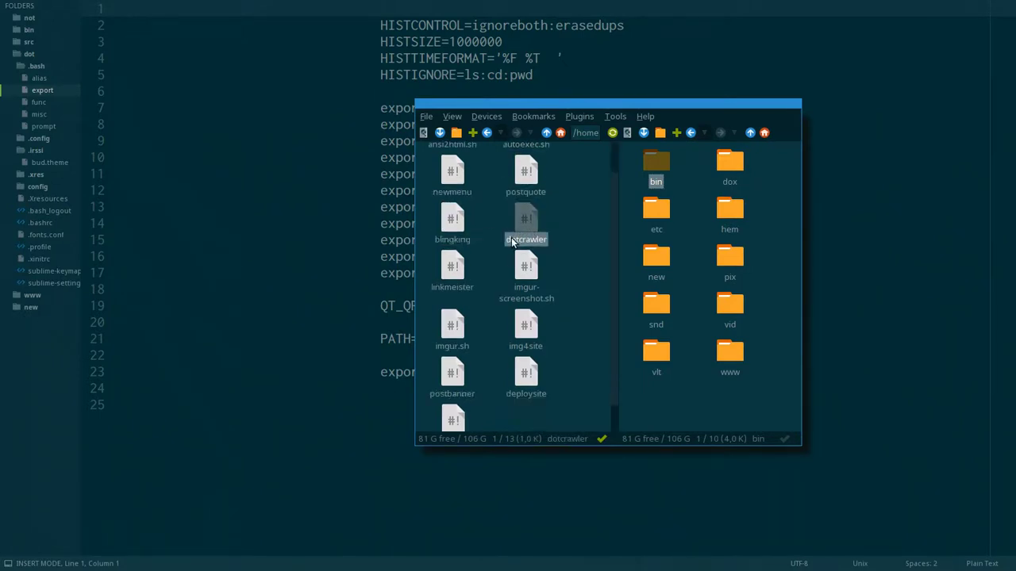
{"action": "scroll", "coordinate": [512, 241], "scroll_direction": "down", "scroll_amount": 1}
{"action": "scroll", "coordinate": [527, 278], "scroll_direction": "up", "scroll_amount": 2}
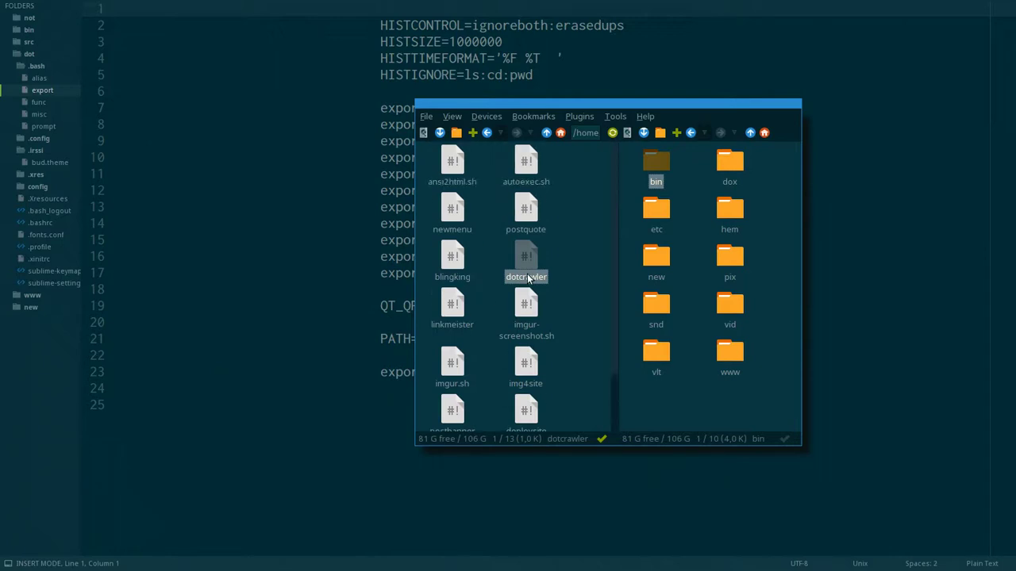
{"action": "left_click", "coordinate": [551, 220]}
{"action": "key", "text": "BackSpace"}
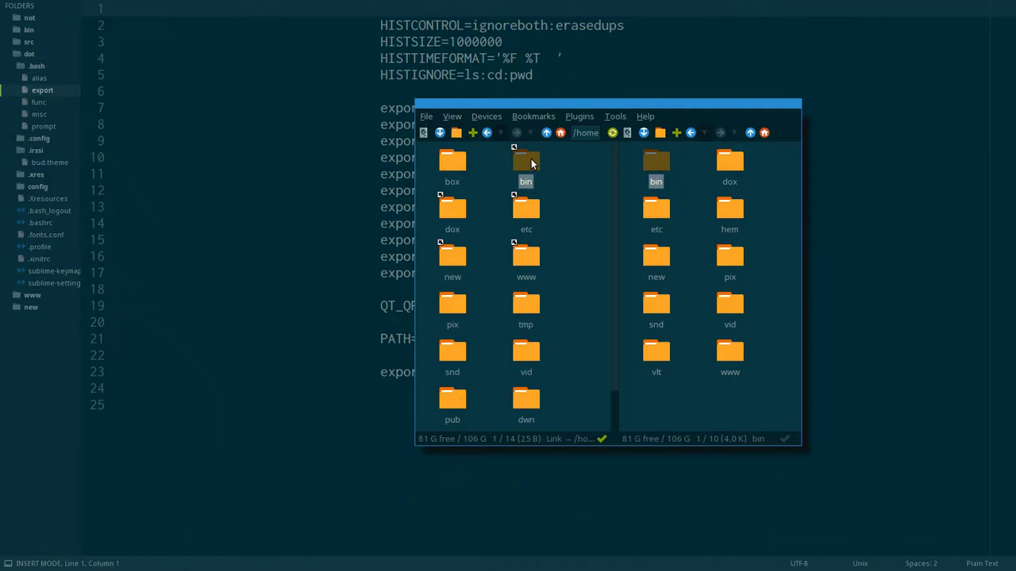
Move the file manager aside and highlight $HOME/bin in the PATH line of the export file.
{"action": "left_click_drag", "start_coordinate": [534, 102], "coordinate": [818, 129]}
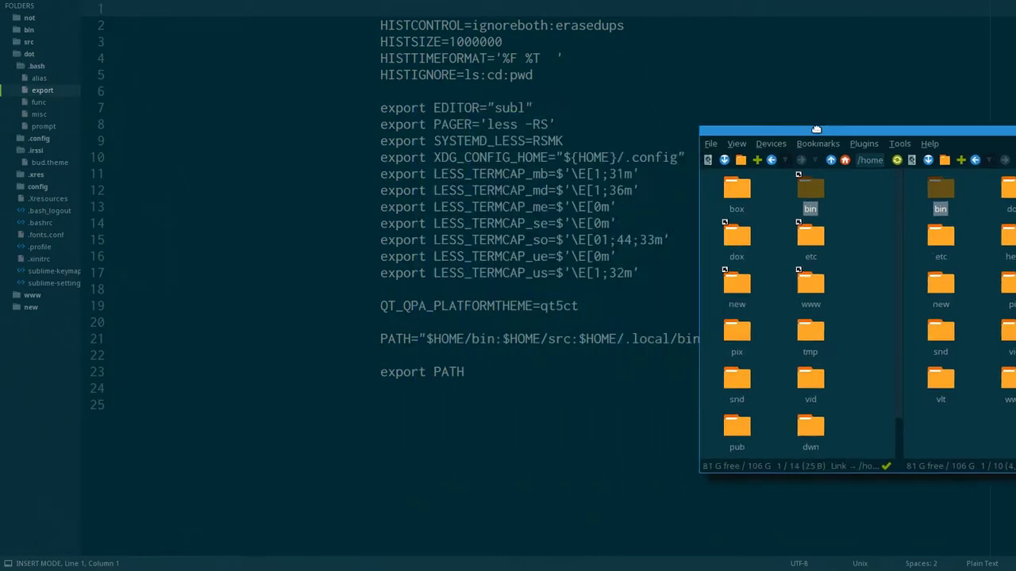
{"action": "left_click_drag", "start_coordinate": [426, 339], "coordinate": [494, 336]}
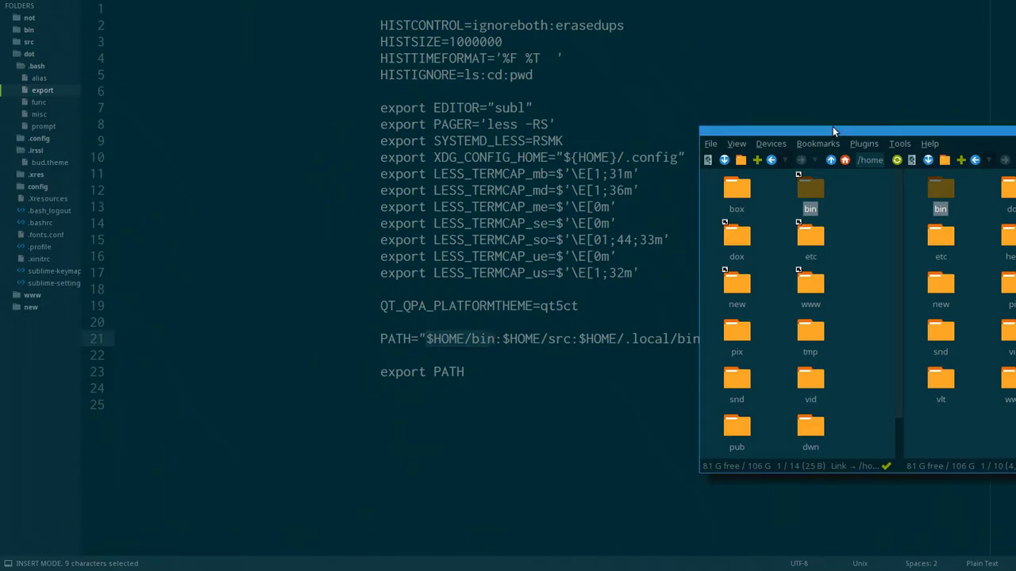
Bring the file manager fully into view on an empty workspace and place the floating terminal window beside it.
{"action": "left_click_drag", "start_coordinate": [833, 127], "coordinate": [658, 120]}
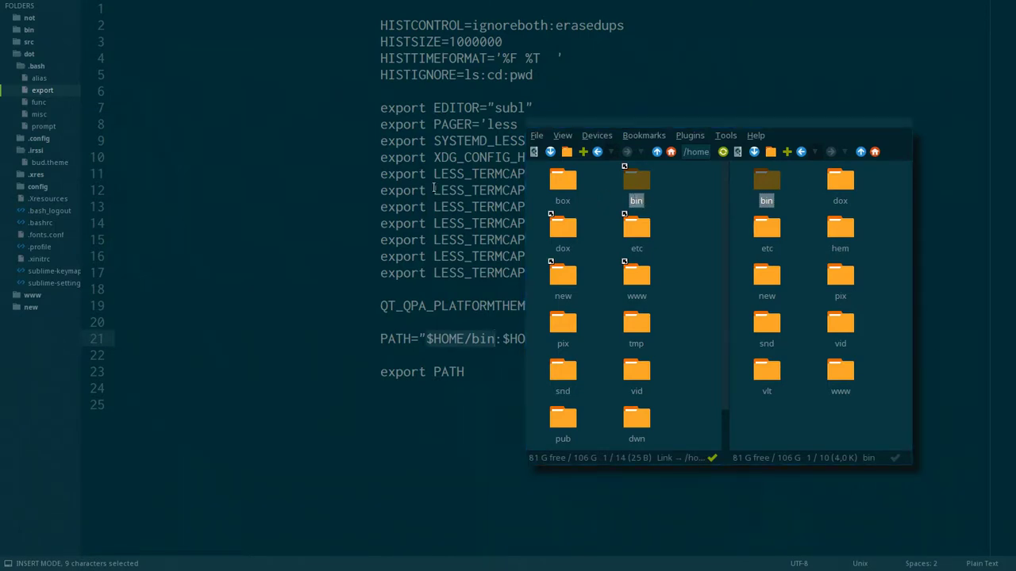
{"action": "left_click", "coordinate": [432, 191]}
{"action": "left_click", "coordinate": [645, 181]}
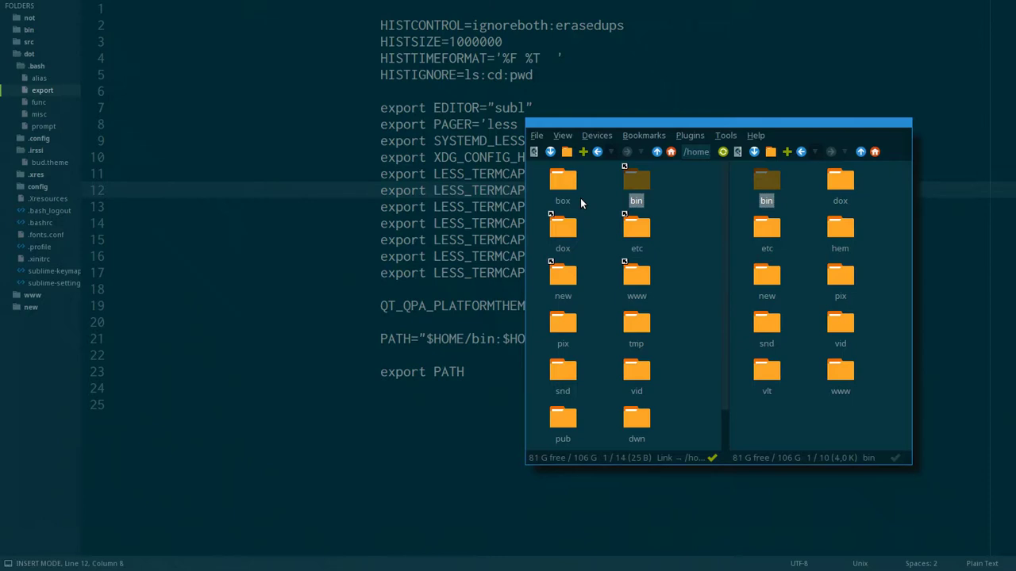
{"action": "key", "text": "super+2"}
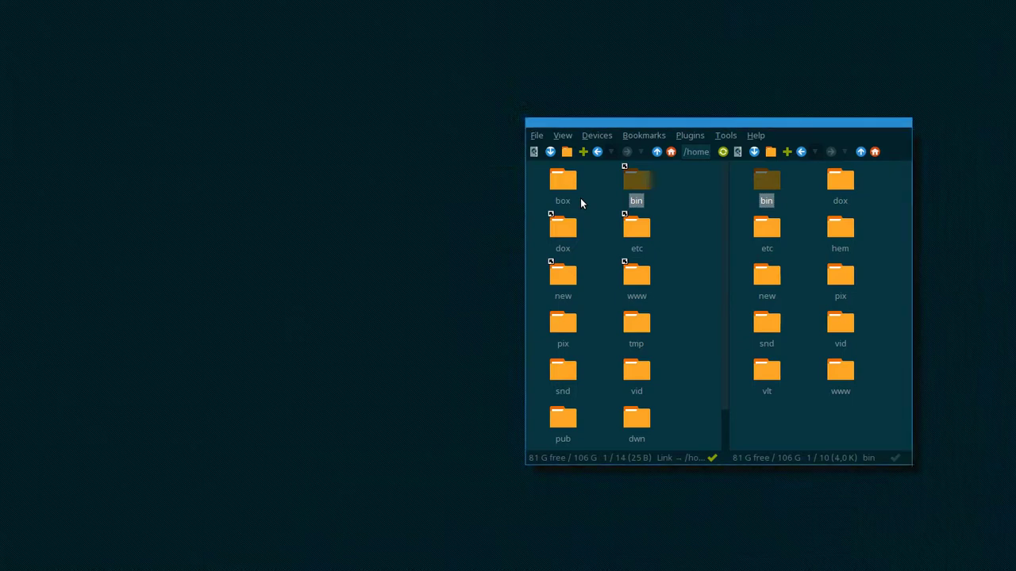
{"action": "key", "text": "super+minus"}
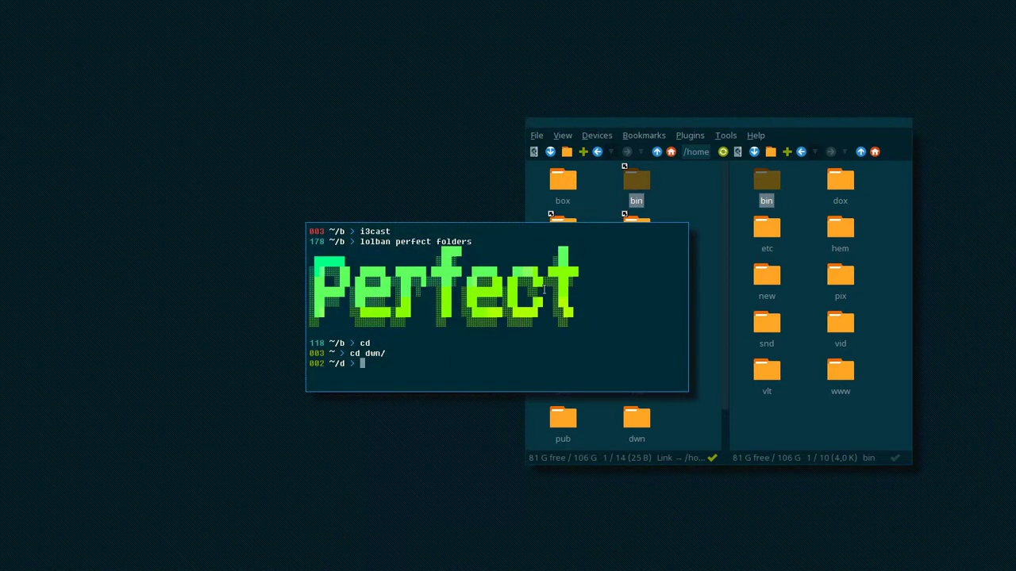
{"action": "left_click_drag", "start_coordinate": [544, 290], "coordinate": [330, 248]}
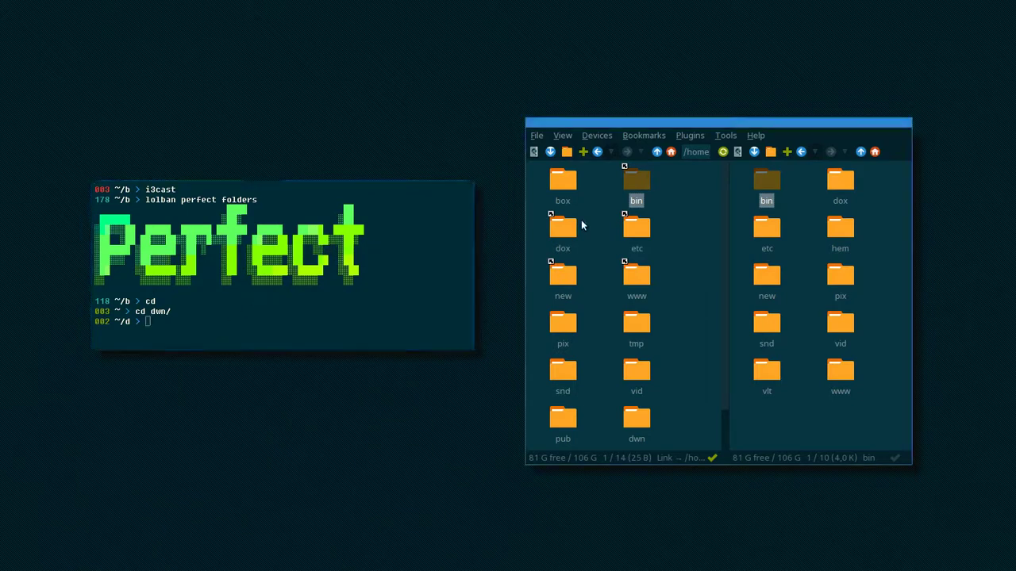
Open the linked bin folder in the home panel and list the contents of ~/bin in the terminal.
{"action": "double_click", "coordinate": [636, 183]}
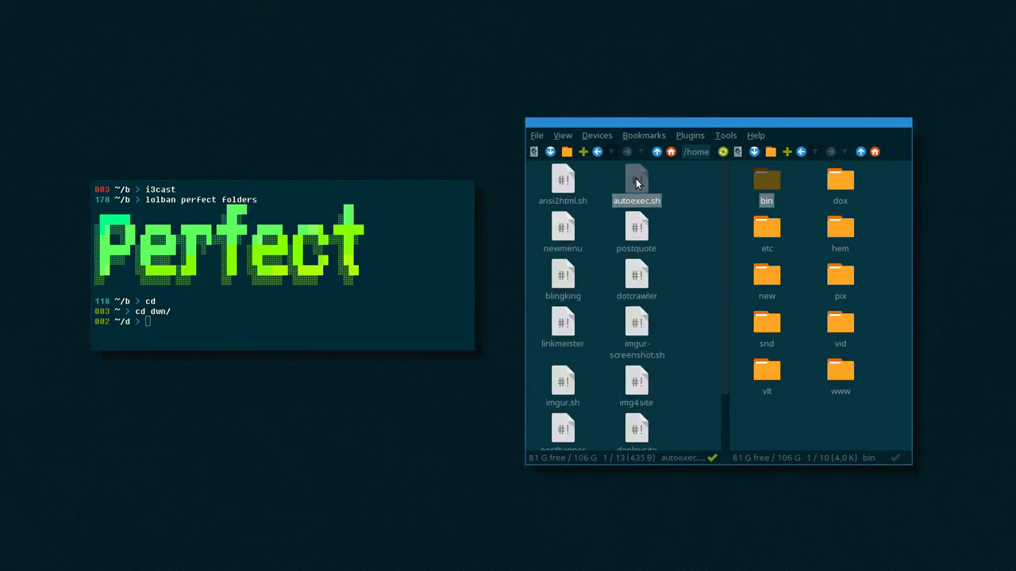
{"action": "scroll", "coordinate": [667, 233], "scroll_direction": "down", "scroll_amount": 1}
{"action": "scroll", "coordinate": [668, 229], "scroll_direction": "down", "scroll_amount": 1}
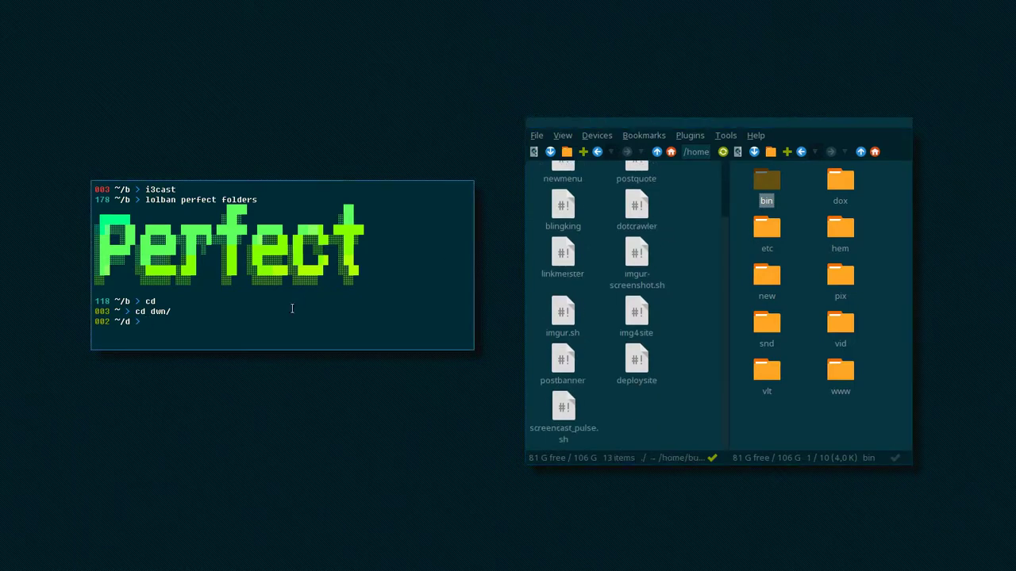
{"action": "type", "text": "cd ~/bin"}
{"action": "key", "text": "Return"}
{"action": "type", "text": "ls"}
{"action": "key", "text": "Return"}
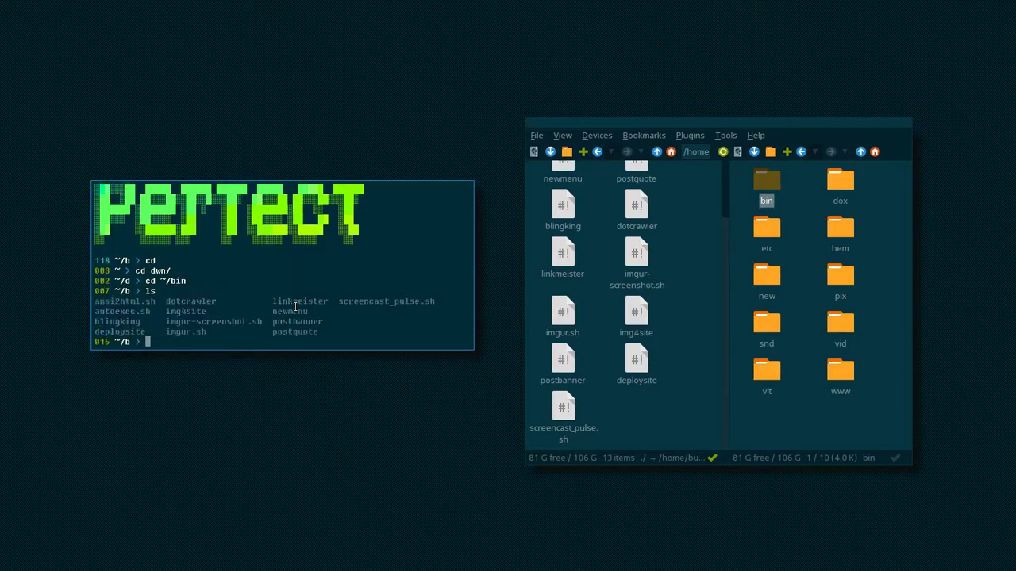
Create an empty file named hello in ~/bin with touch and select it in the home panel.
{"action": "scroll", "coordinate": [632, 317], "scroll_direction": "up", "scroll_amount": 3}
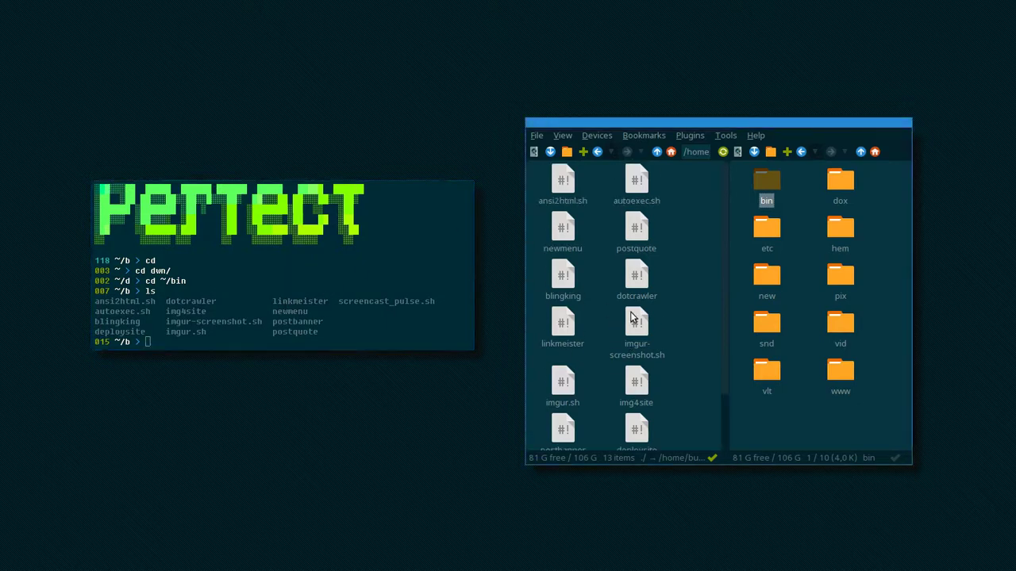
{"action": "type", "text": "to"}
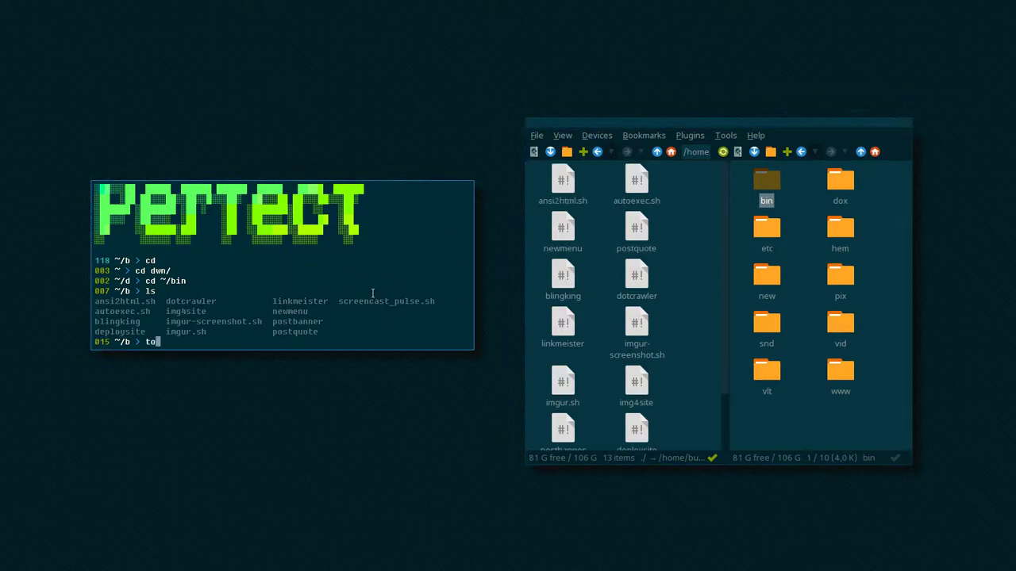
{"action": "type", "text": "uch hello"}
{"action": "key", "text": "Return"}
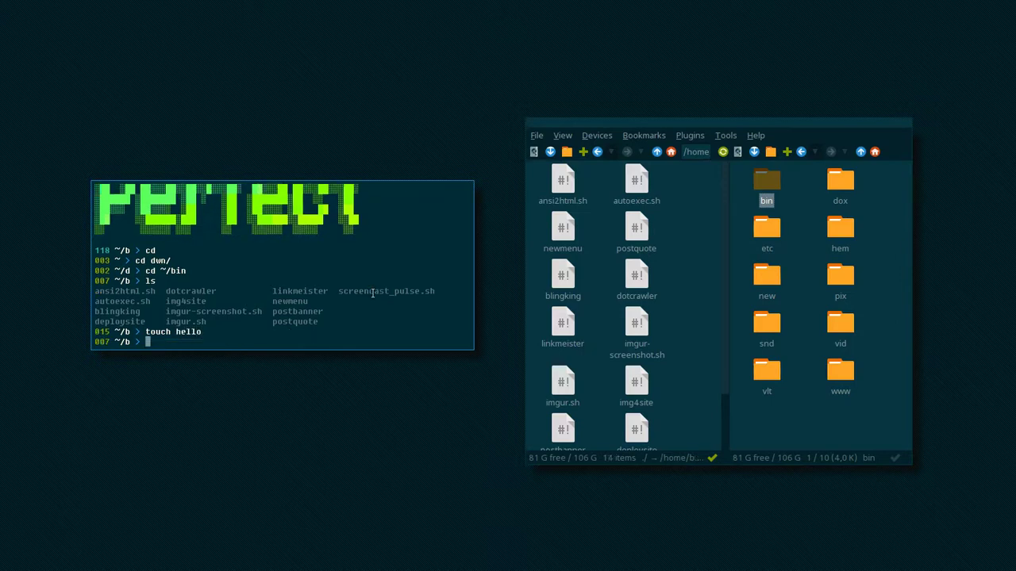
{"action": "scroll", "coordinate": [650, 309], "scroll_direction": "down", "scroll_amount": 2}
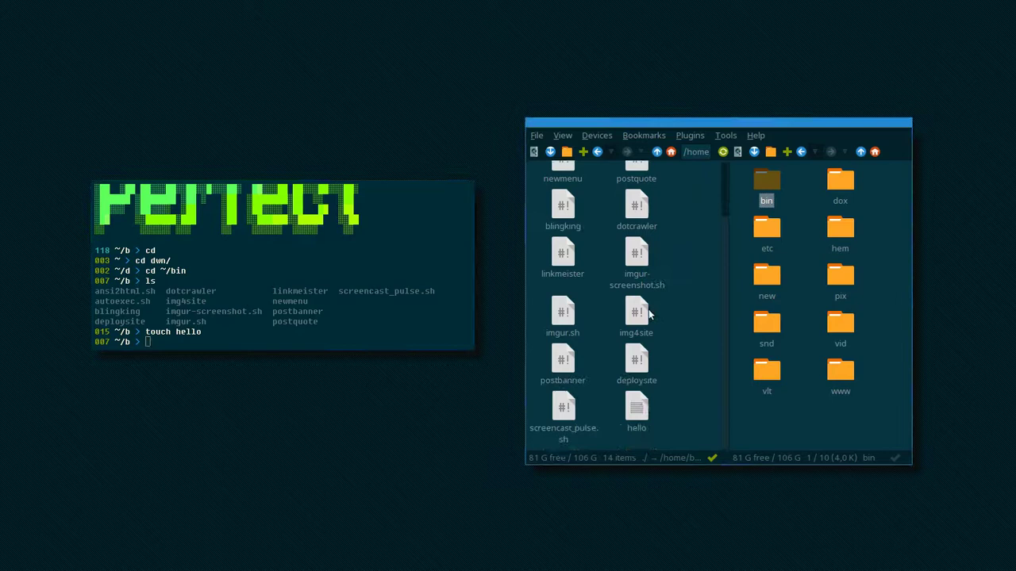
{"action": "left_click", "coordinate": [636, 421]}
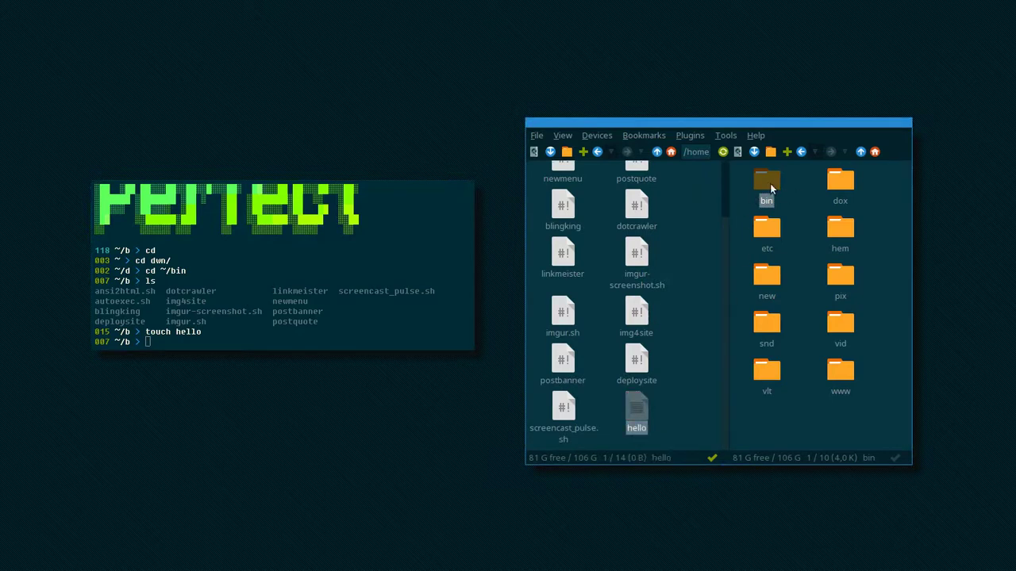
Open the bin folder in the Dropbox panel and compare its files with the linked bin folder.
{"action": "left_click", "coordinate": [631, 219]}
{"action": "scroll", "coordinate": [619, 215], "scroll_direction": "up", "scroll_amount": 2}
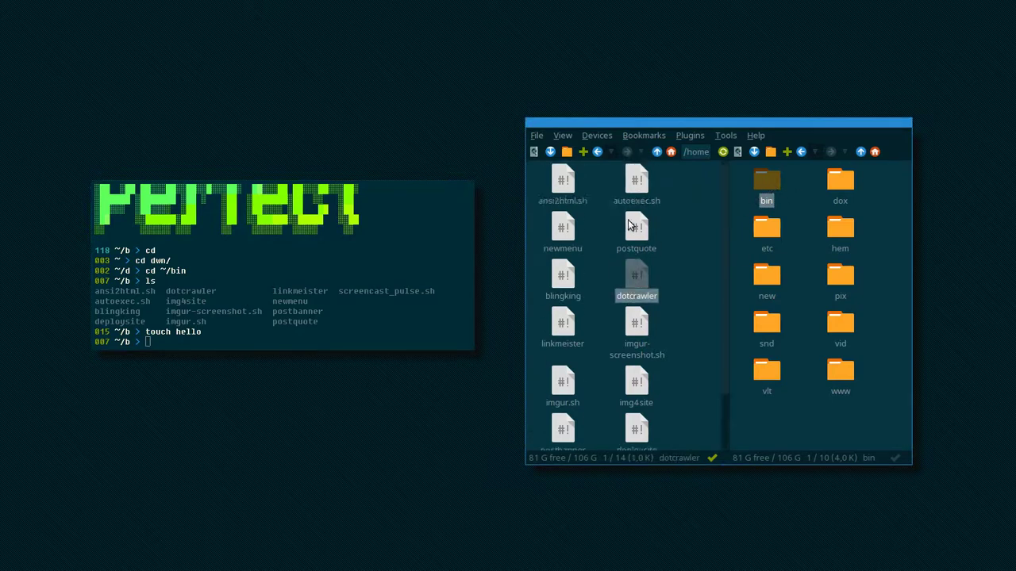
{"action": "left_click", "coordinate": [572, 190]}
{"action": "scroll", "coordinate": [652, 288], "scroll_direction": "down", "scroll_amount": 2}
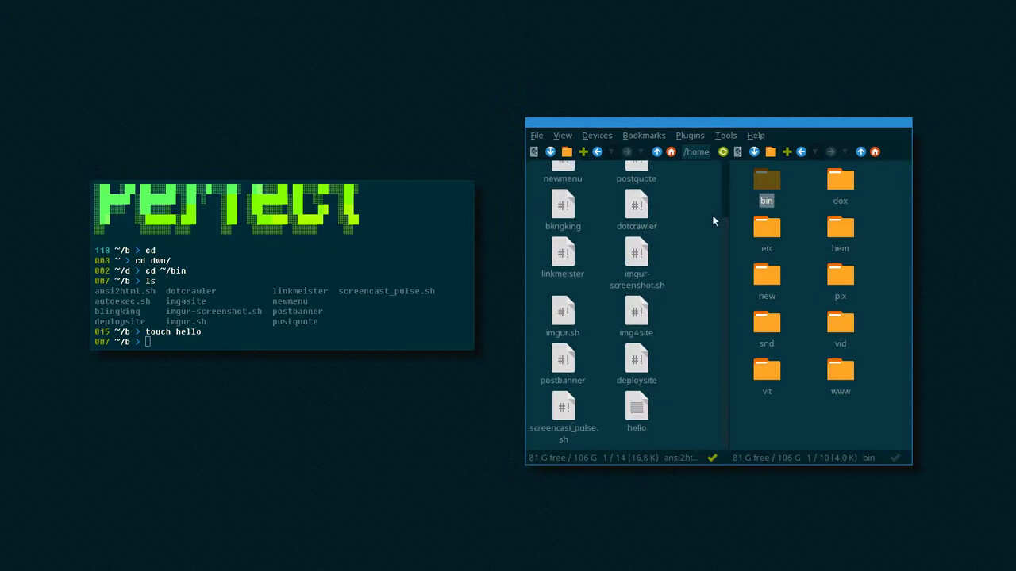
{"action": "double_click", "coordinate": [768, 189]}
{"action": "scroll", "coordinate": [794, 301], "scroll_direction": "down", "scroll_amount": 2}
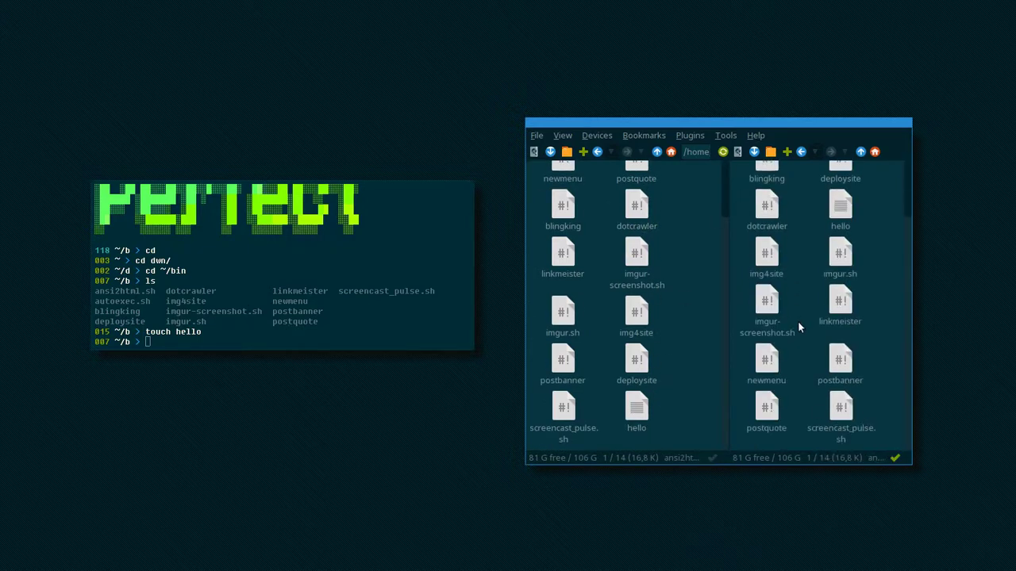
Delete the hello file from the bin folder in the Dropbox panel.
{"action": "left_click", "coordinate": [845, 211]}
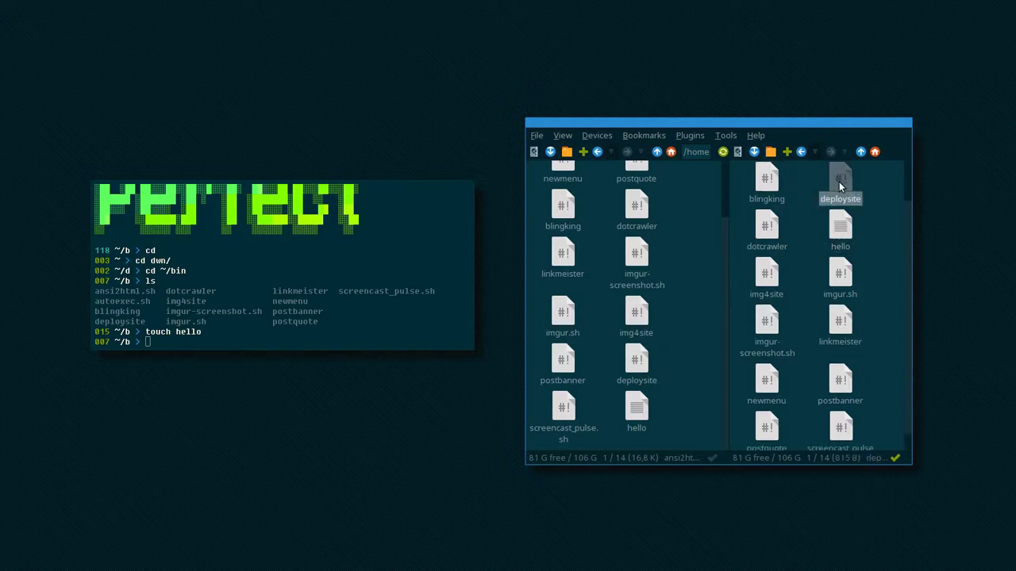
{"action": "scroll", "coordinate": [835, 242], "scroll_direction": "up", "scroll_amount": 1}
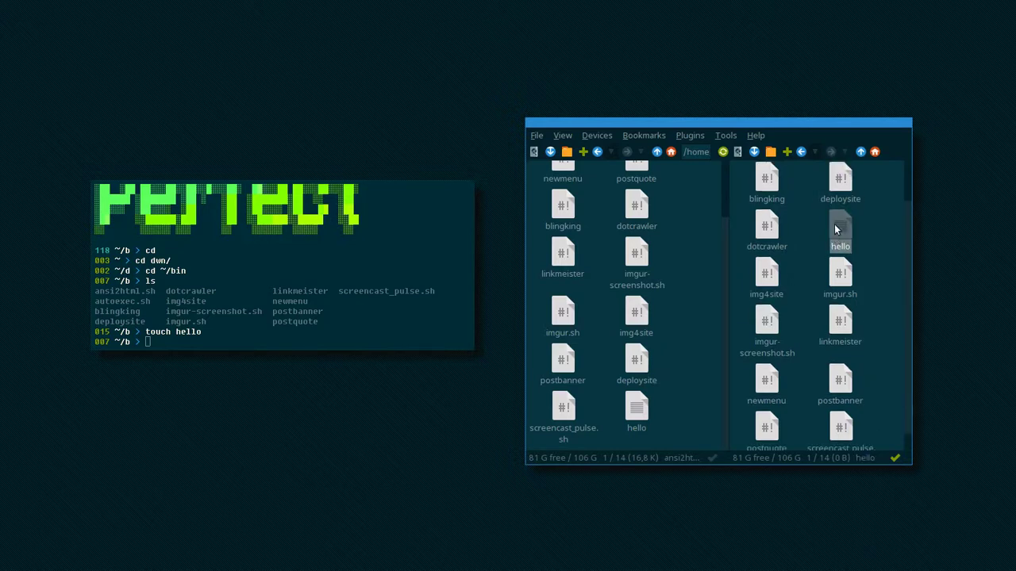
{"action": "key", "text": "Delete"}
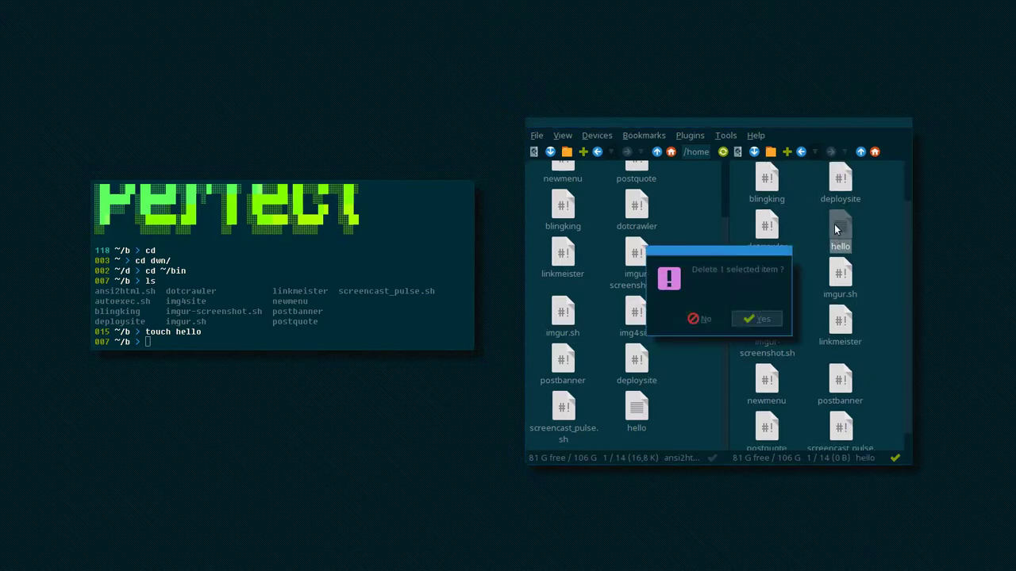
{"action": "key", "text": "Return"}
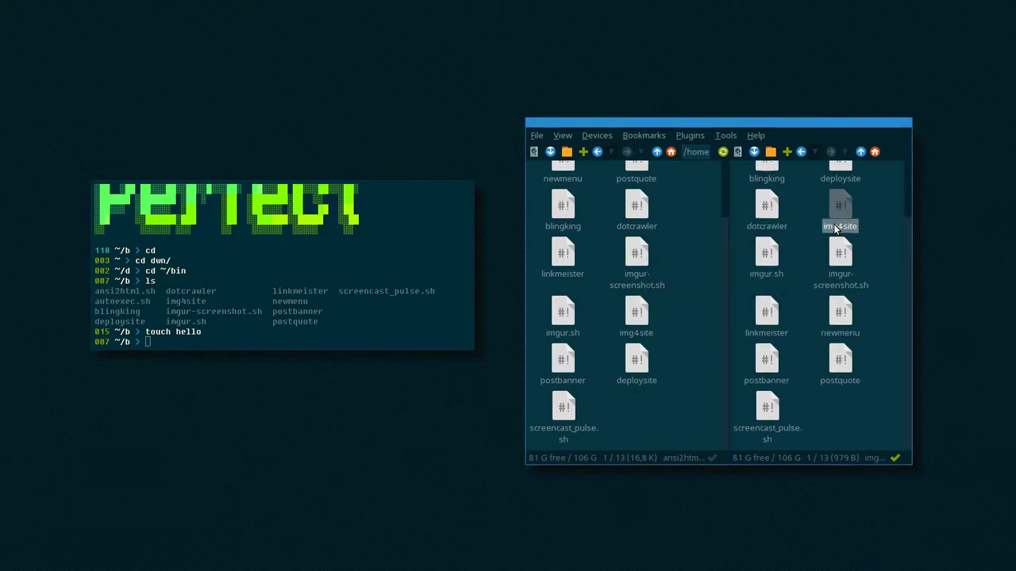
Create an empty file named hello2 in ~/bin from the terminal with touch.
{"action": "left_click", "coordinate": [347, 309]}
{"action": "key", "text": "Up"}
{"action": "type", "text": "2"}
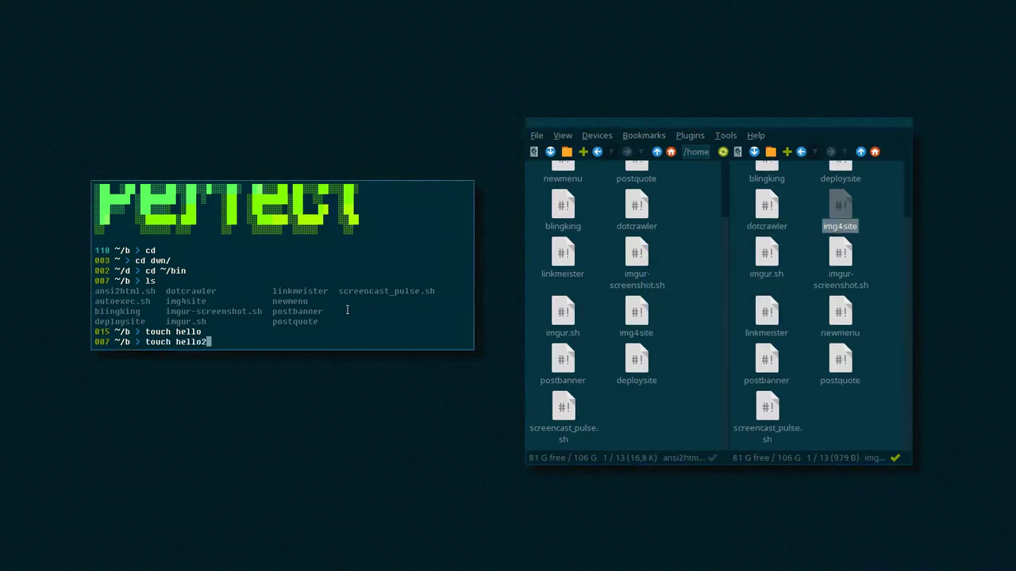
{"action": "key", "text": "Return"}
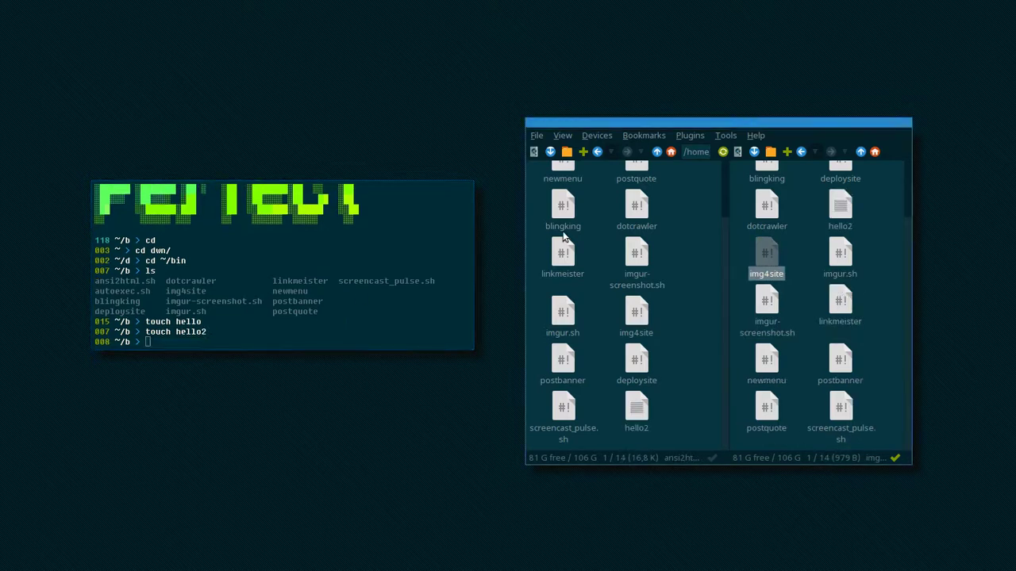
Delete hello2 from the linked bin folder in the home panel and check the Dropbox bin folder.
{"action": "left_click", "coordinate": [624, 408]}
{"action": "key", "text": "Delete"}
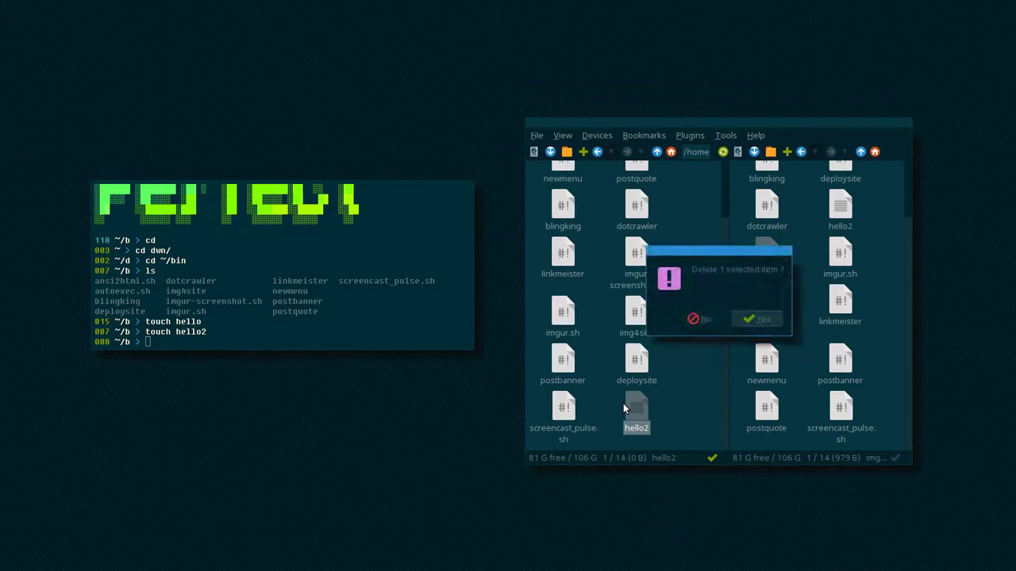
{"action": "key", "text": "Return"}
{"action": "left_click", "coordinate": [767, 260]}
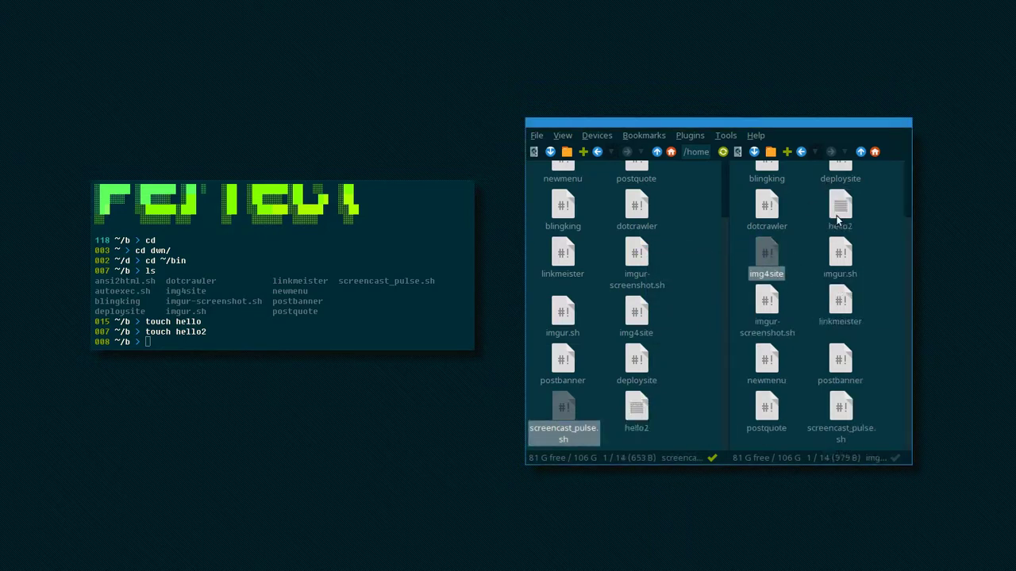
{"action": "left_click", "coordinate": [827, 228]}
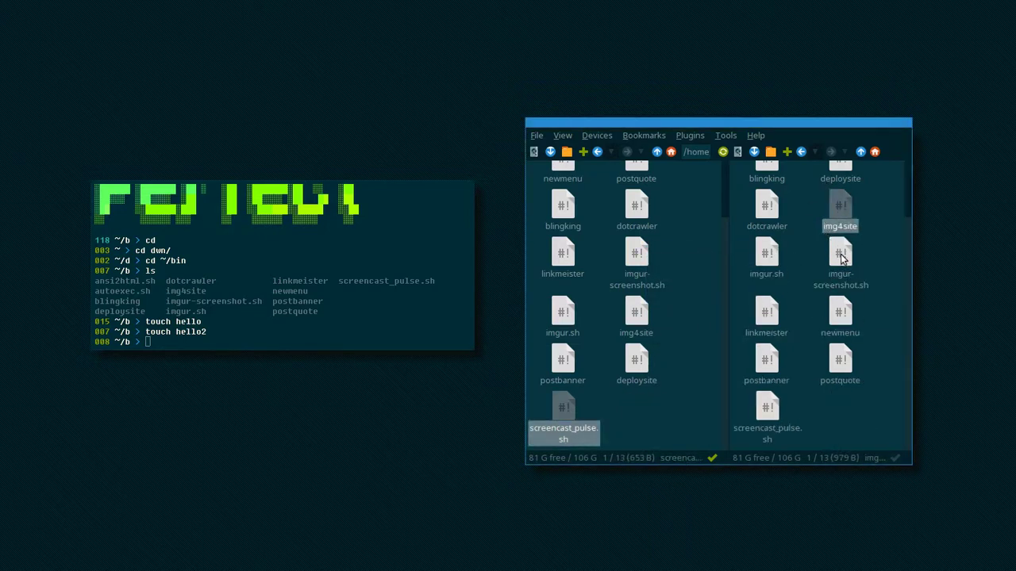
{"action": "left_click", "coordinate": [841, 256]}
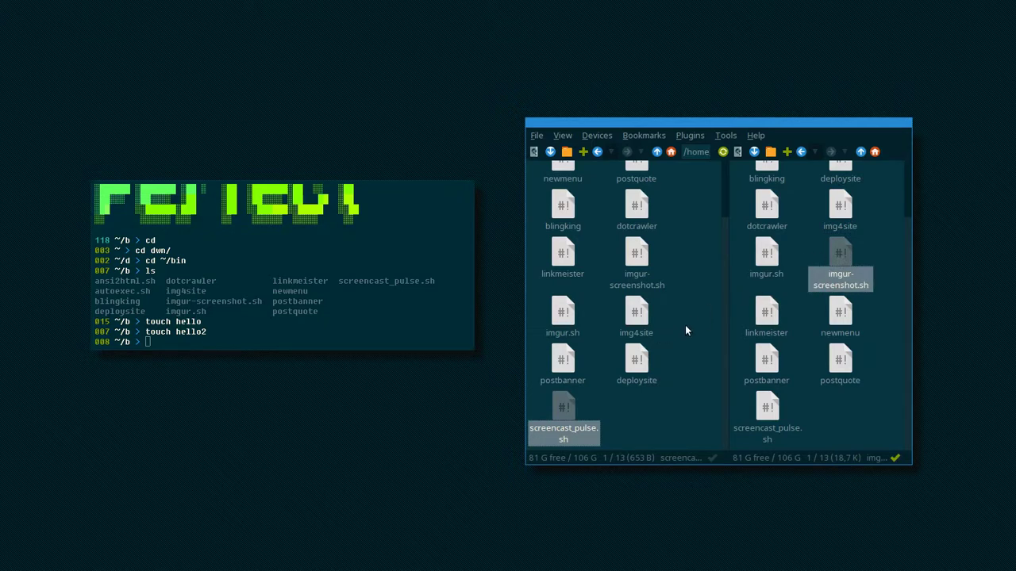
Look through the scripts in both bin panels, and return the home panel to the home directory.
{"action": "scroll", "coordinate": [687, 331], "scroll_direction": "up", "scroll_amount": 2}
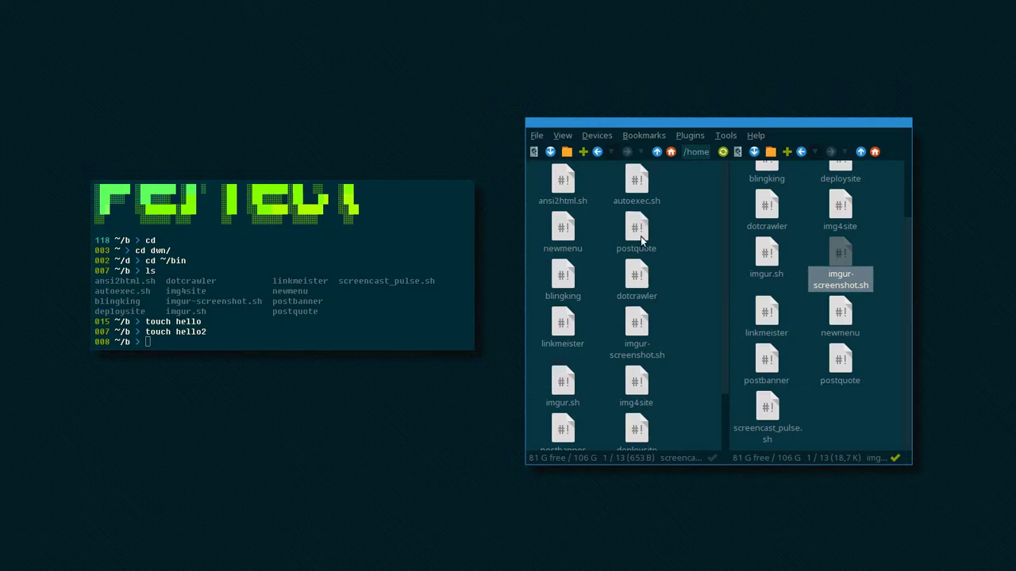
{"action": "scroll", "coordinate": [641, 238], "scroll_direction": "down", "scroll_amount": 2}
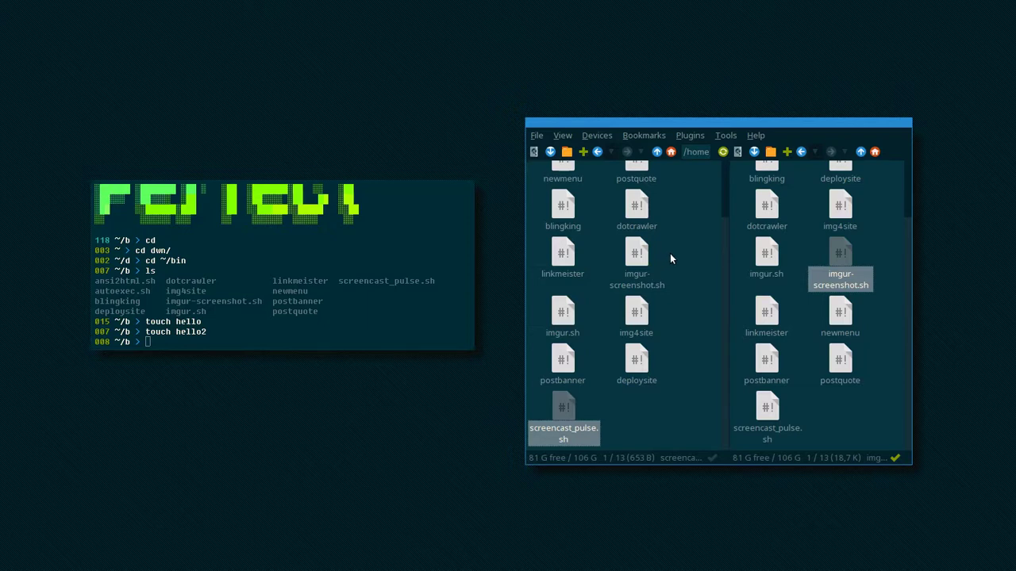
{"action": "scroll", "coordinate": [670, 254], "scroll_direction": "up", "scroll_amount": 2}
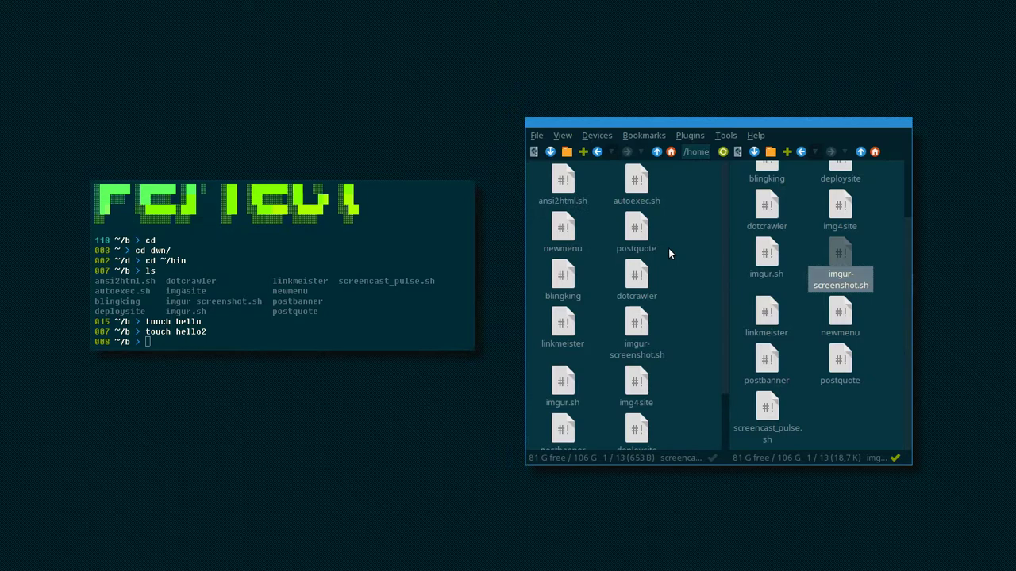
{"action": "scroll", "coordinate": [668, 253], "scroll_direction": "down", "scroll_amount": 2}
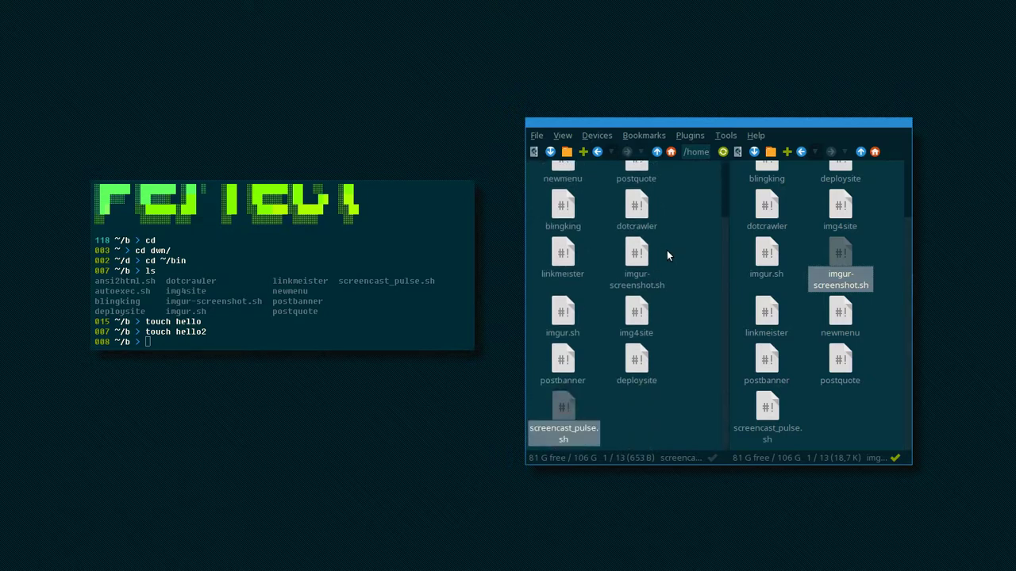
{"action": "left_click", "coordinate": [641, 259]}
{"action": "scroll", "coordinate": [665, 257], "scroll_direction": "up", "scroll_amount": 2}
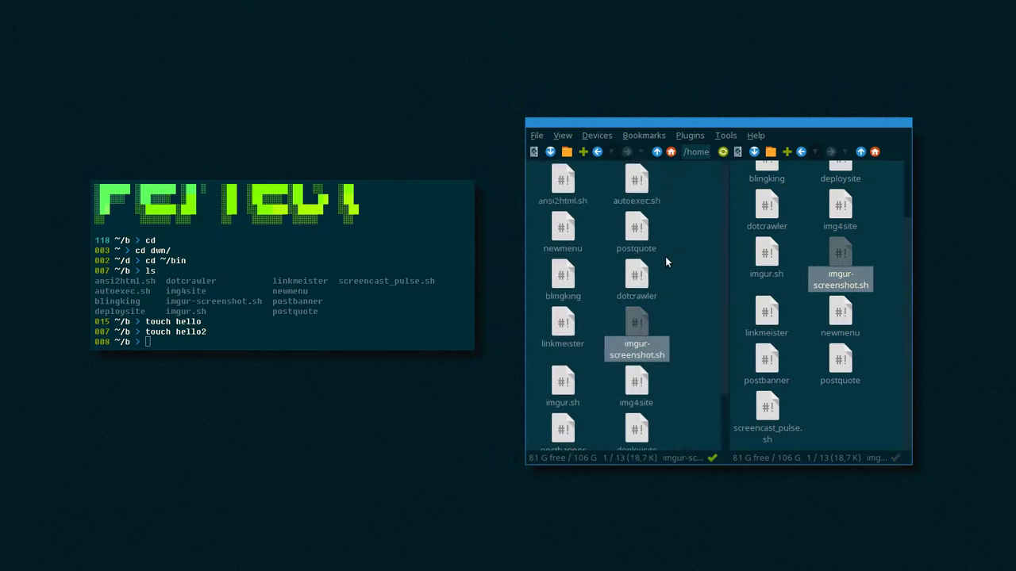
{"action": "left_click", "coordinate": [677, 267]}
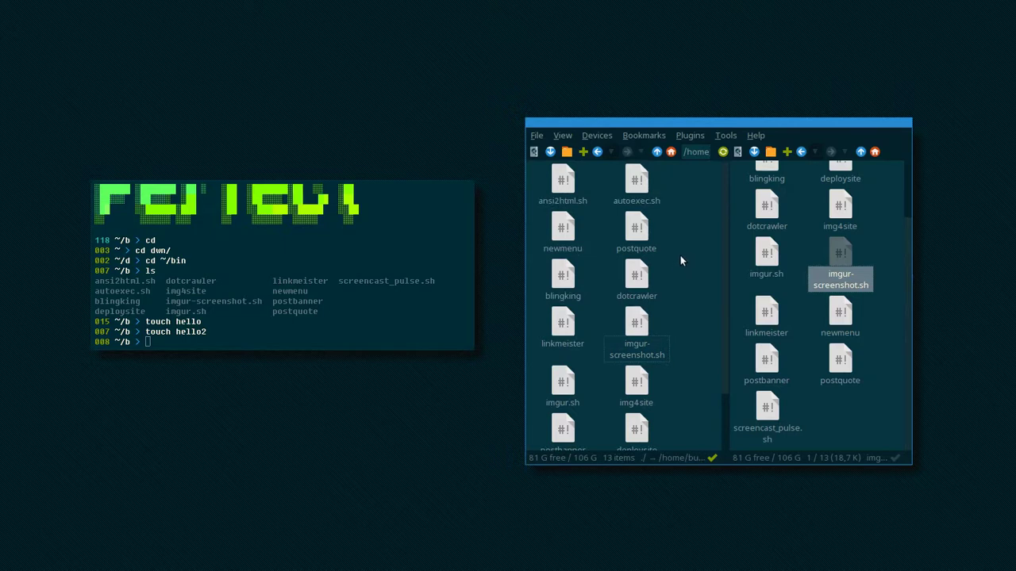
{"action": "scroll", "coordinate": [794, 246], "scroll_direction": "up", "scroll_amount": 2}
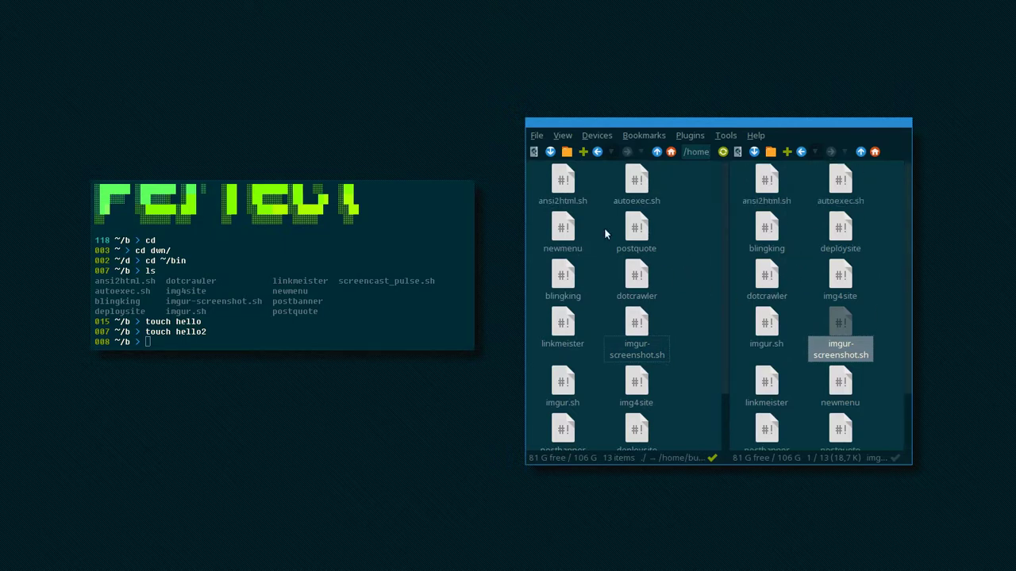
{"action": "left_click", "coordinate": [811, 226]}
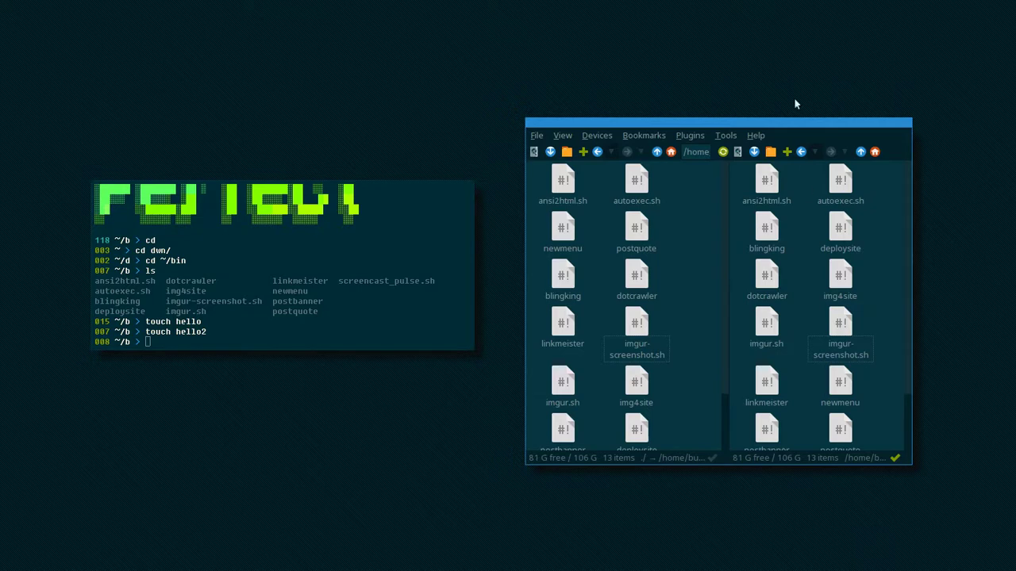
{"action": "left_click", "coordinate": [681, 236]}
{"action": "key", "text": "BackSpace"}
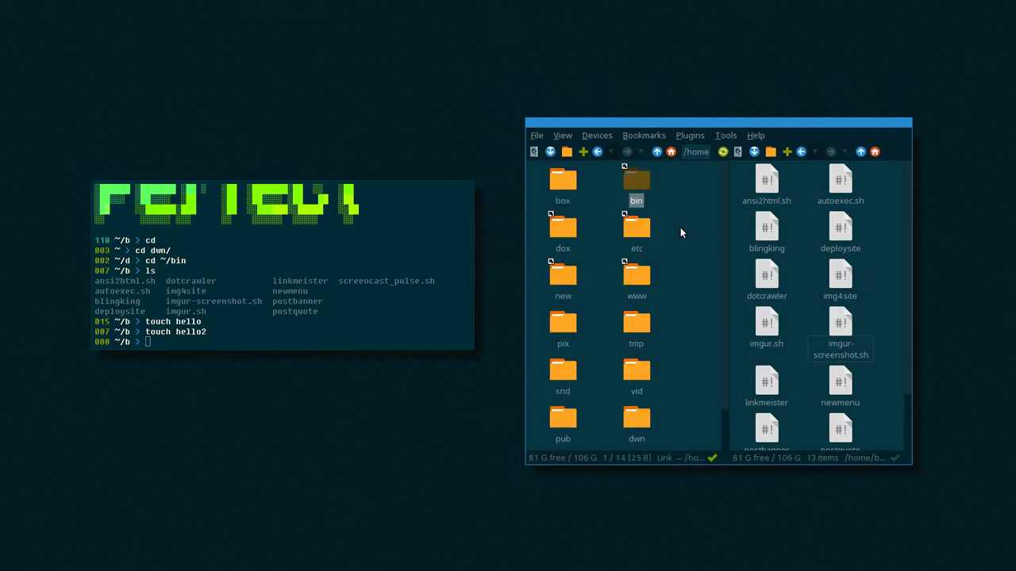
Return the Dropbox panel to its top level and compare its folders with the linked dox, etc, www and new folders in home.
{"action": "left_click", "coordinate": [739, 222]}
{"action": "key", "text": "BackSpace"}
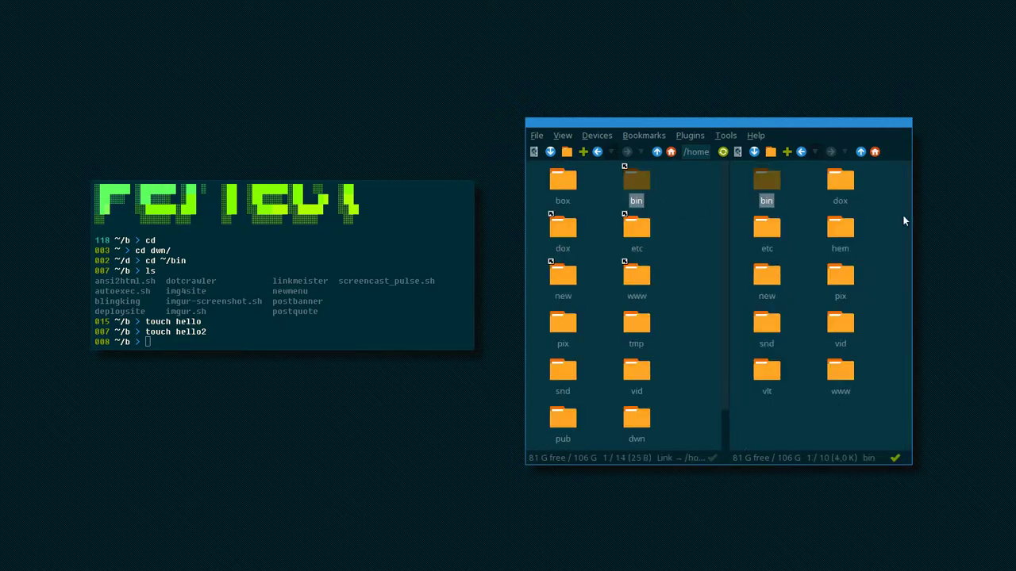
{"action": "left_click", "coordinate": [843, 189]}
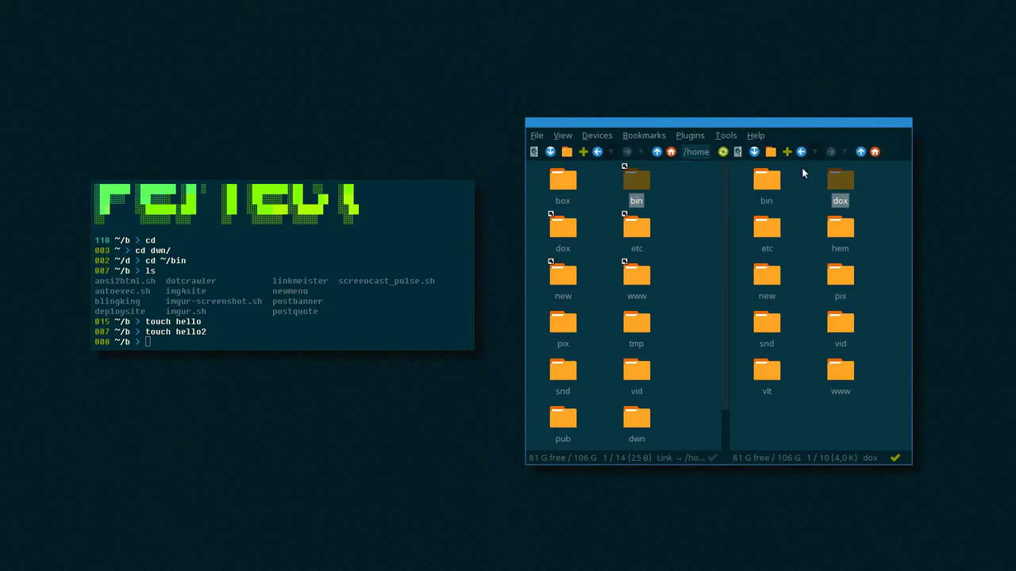
{"action": "left_click", "coordinate": [637, 228]}
{"action": "left_click", "coordinate": [565, 230]}
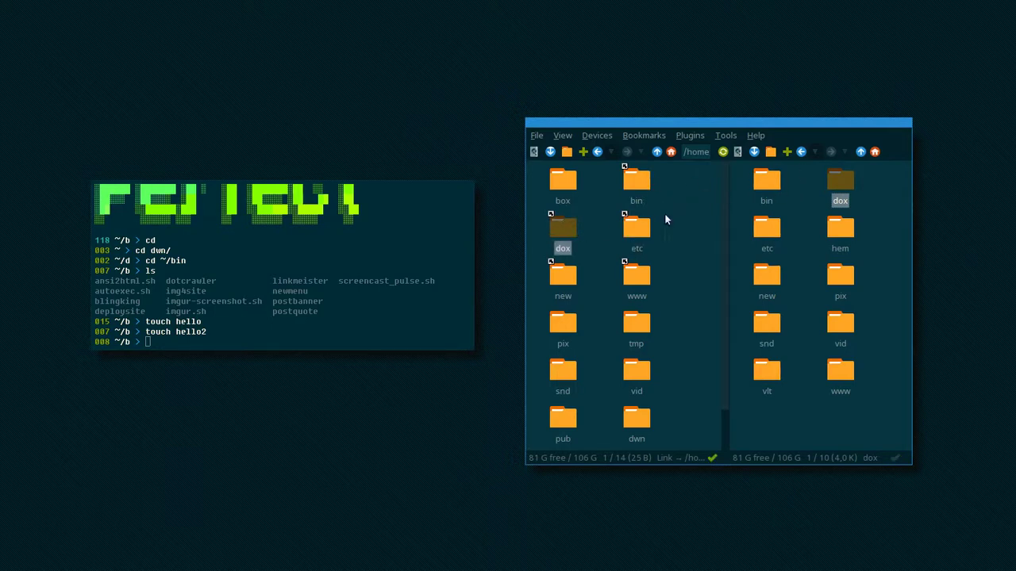
{"action": "left_click", "coordinate": [645, 230]}
{"action": "left_click", "coordinate": [639, 273]}
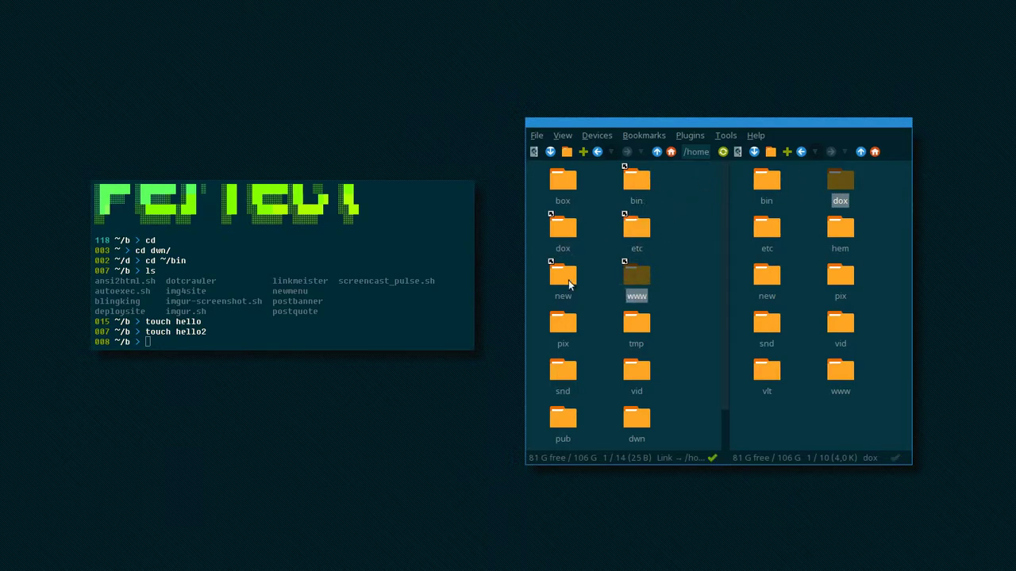
{"action": "left_click", "coordinate": [567, 278]}
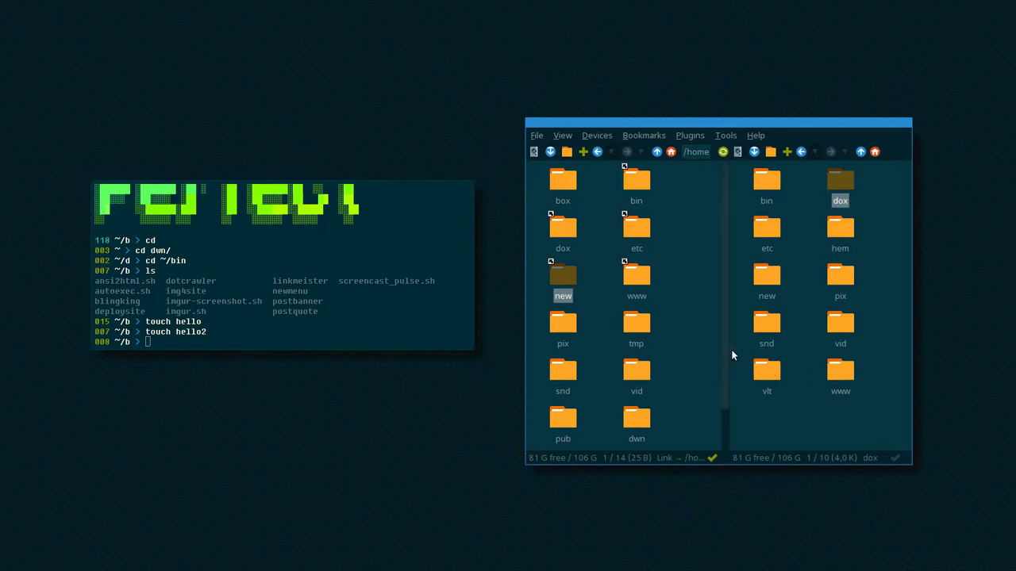
Open vlt/ahk in the Dropbox panel and the tmp folder in the home panel.
{"action": "double_click", "coordinate": [768, 370]}
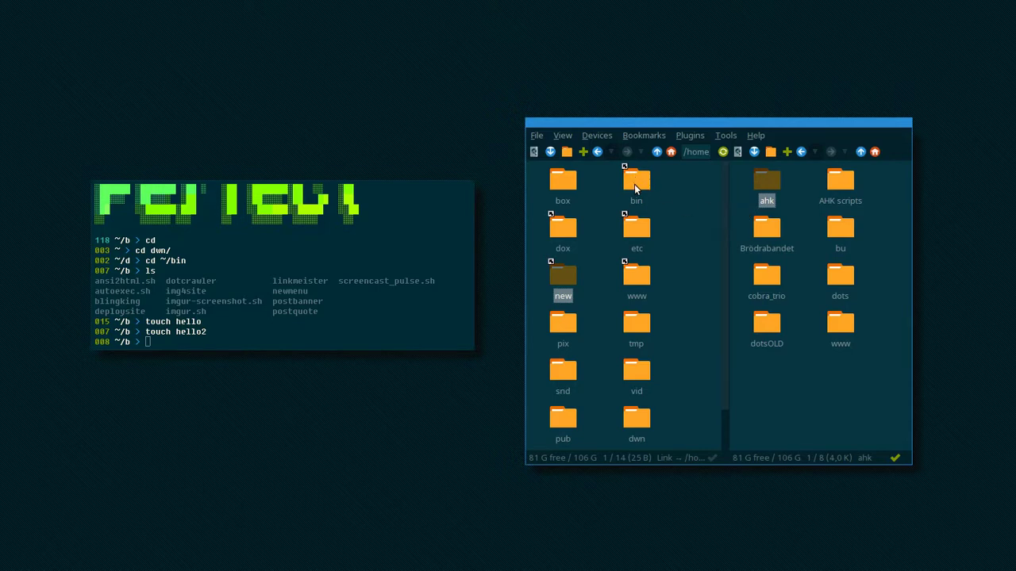
{"action": "double_click", "coordinate": [764, 187]}
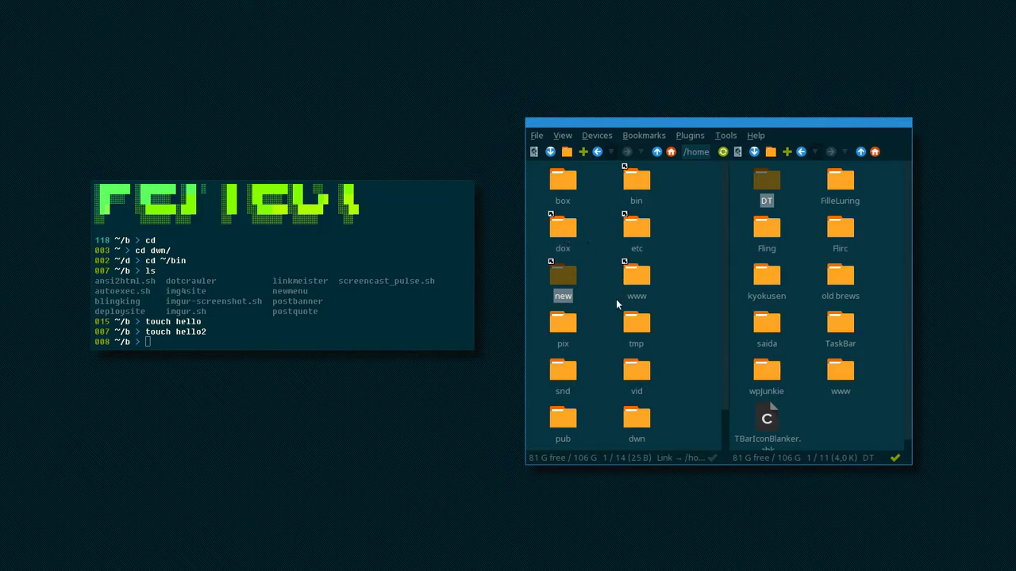
{"action": "double_click", "coordinate": [638, 327]}
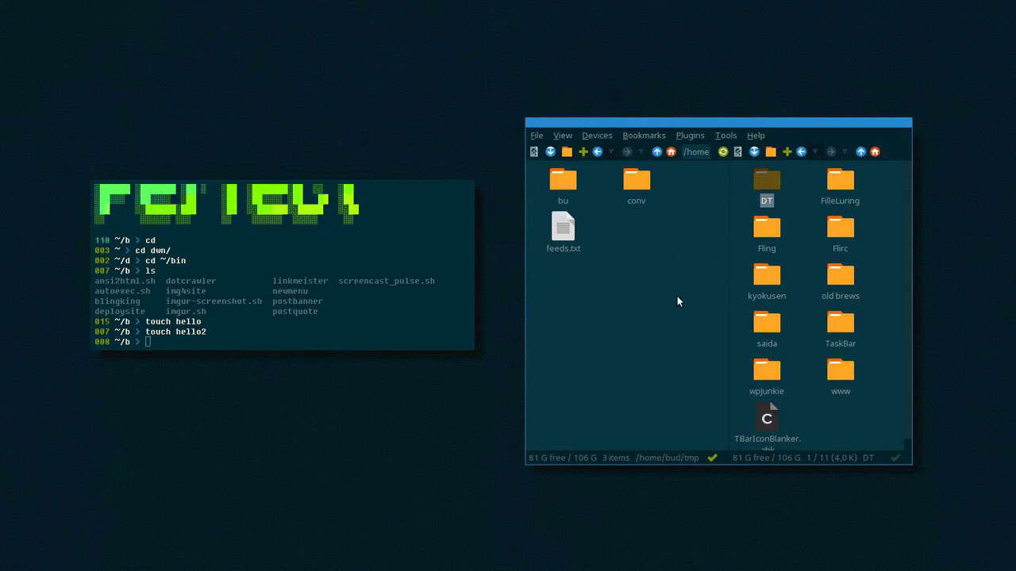
Create a link to TBarIconBlanker.ahk from the Dropbox ahk folder in the tmp folder.
{"action": "left_click", "coordinate": [766, 420]}
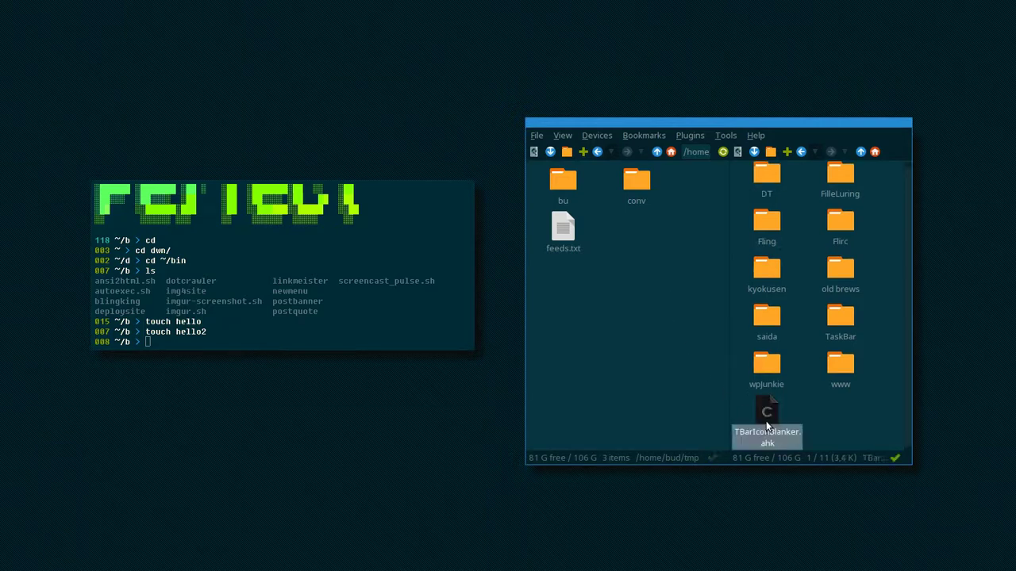
{"action": "left_click", "coordinate": [773, 368]}
{"action": "left_click", "coordinate": [766, 404]}
{"action": "left_click", "coordinate": [765, 378]}
{"action": "left_click", "coordinate": [763, 412]}
{"action": "left_click_drag", "start_coordinate": [766, 414], "coordinate": [653, 300]}
{"action": "left_click_drag", "start_coordinate": [653, 299], "coordinate": [653, 298]}
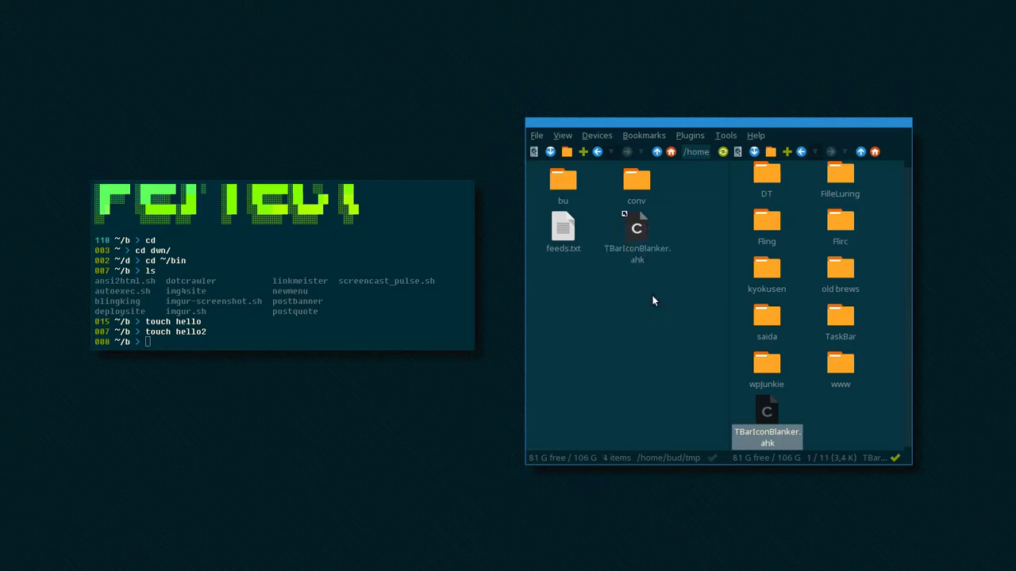
{"action": "left_click", "coordinate": [637, 232]}
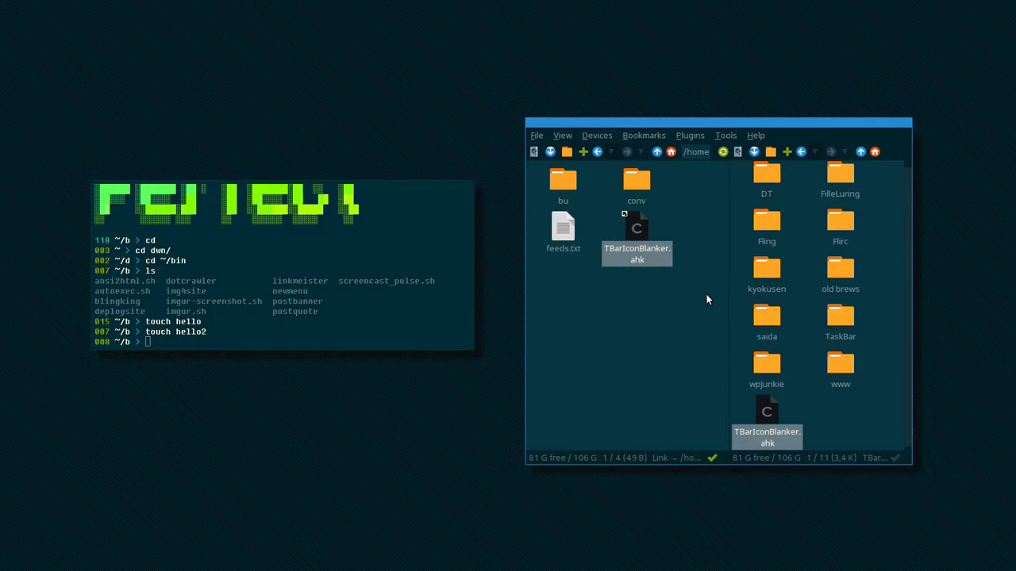
{"action": "left_click", "coordinate": [426, 217]}
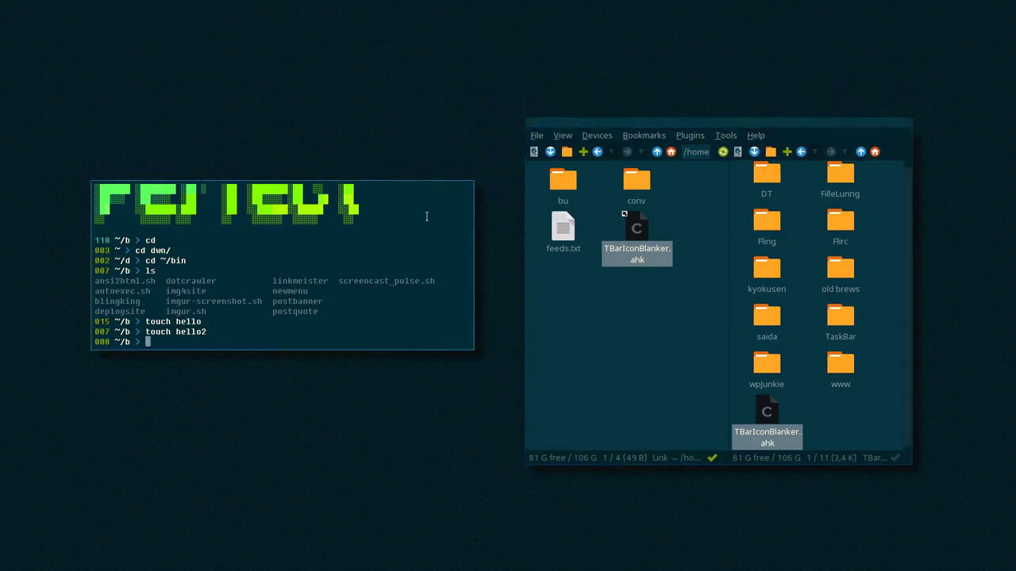
{"action": "left_click", "coordinate": [536, 180]}
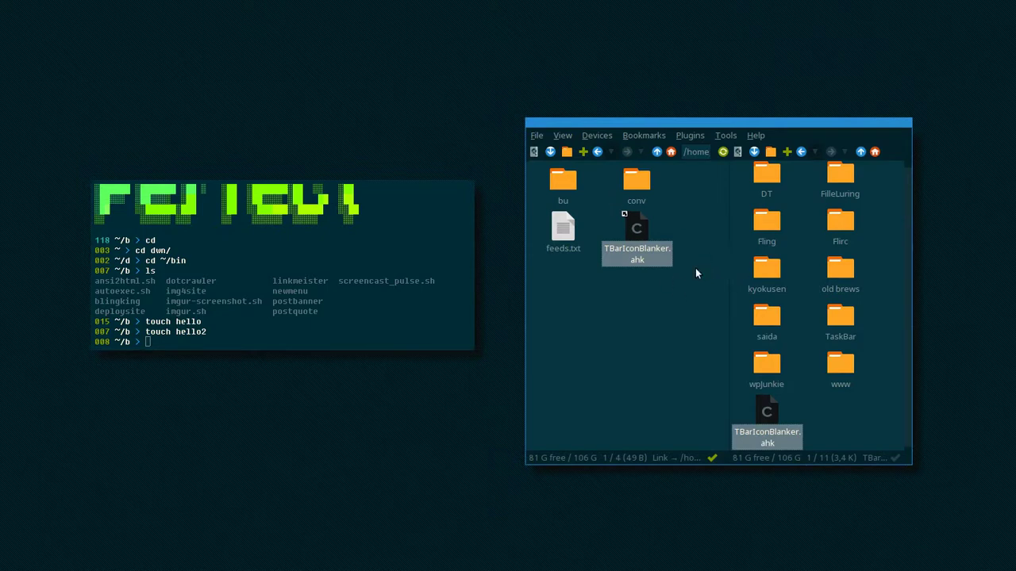
Link the wpJunkie folder from ahk into tmp, and open the link to check its contents before returning to tmp.
{"action": "left_click", "coordinate": [769, 367]}
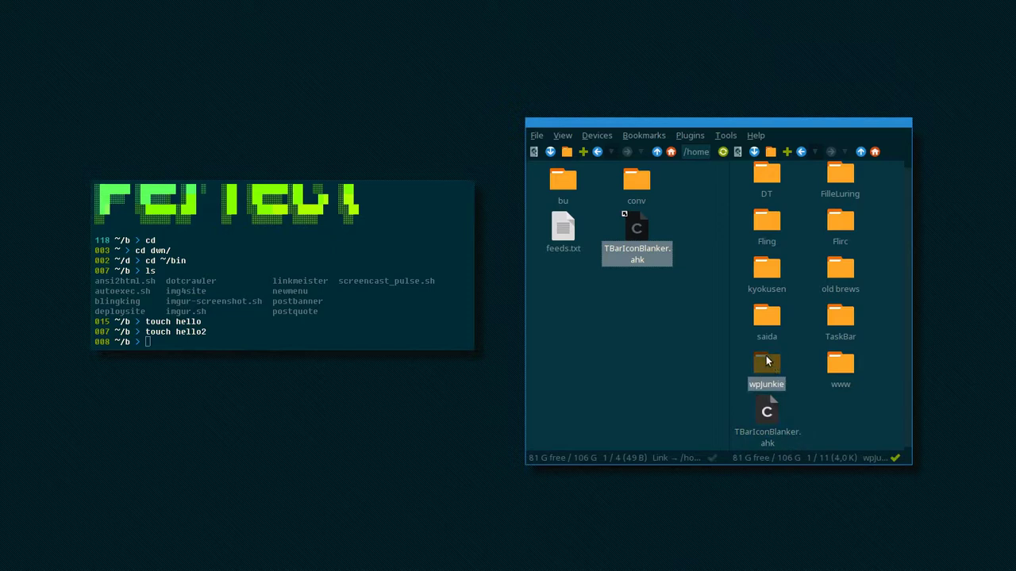
{"action": "left_click_drag", "start_coordinate": [767, 365], "coordinate": [624, 338]}
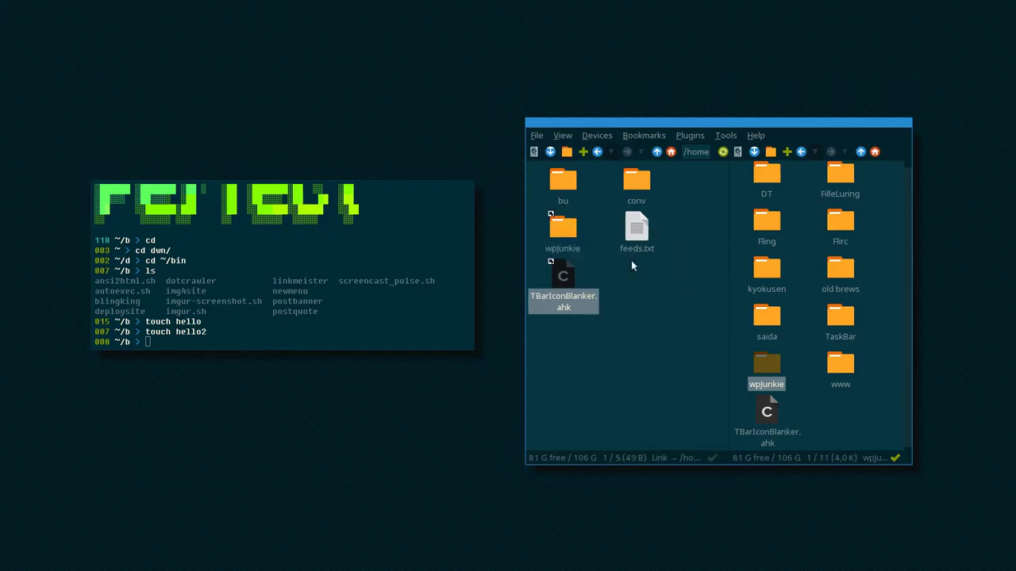
{"action": "double_click", "coordinate": [565, 231]}
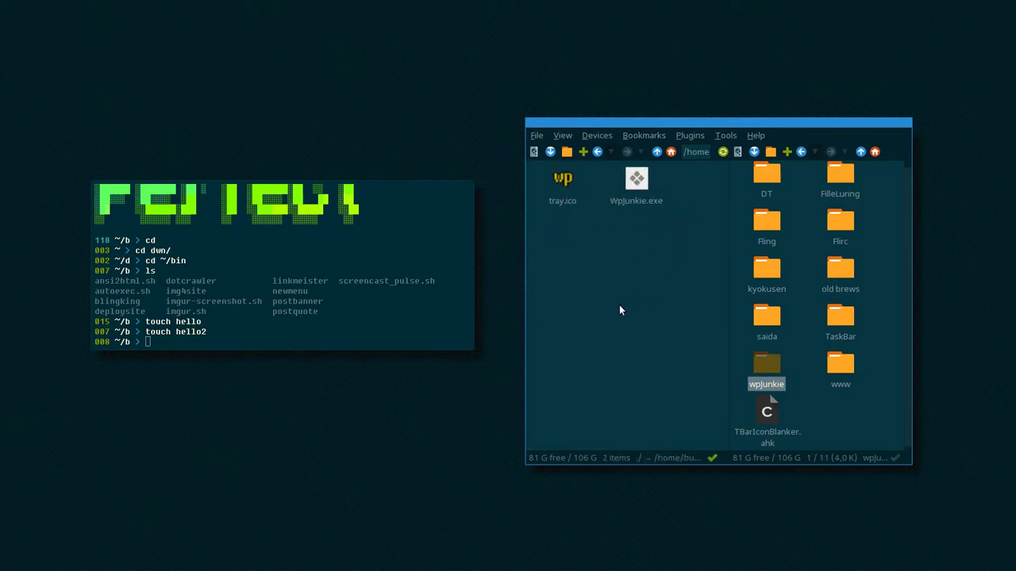
{"action": "key", "text": "BackSpace"}
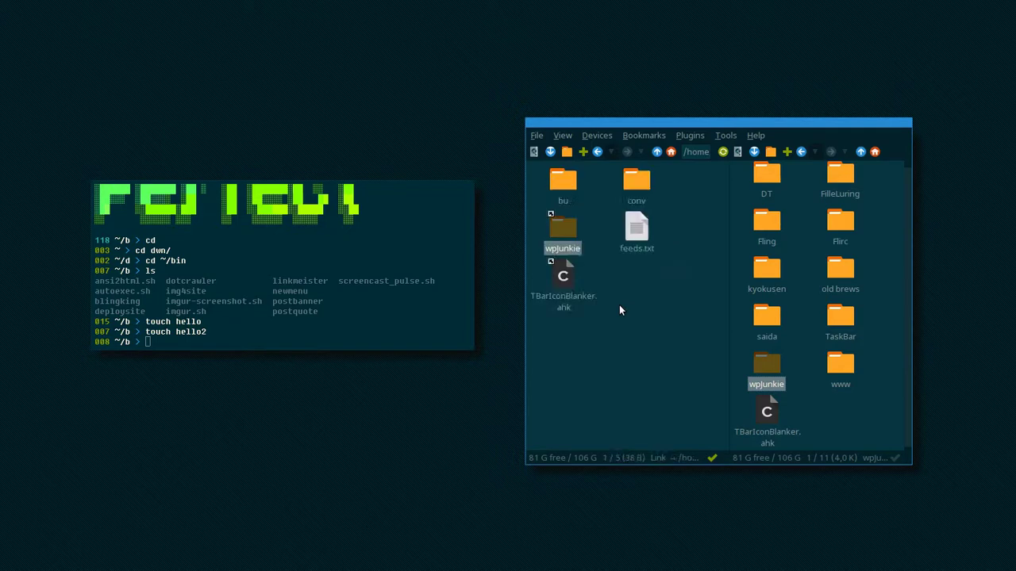
{"action": "left_click", "coordinate": [561, 187]}
{"action": "left_click", "coordinate": [569, 234]}
{"action": "scroll", "coordinate": [810, 290], "scroll_direction": "down", "scroll_amount": 1}
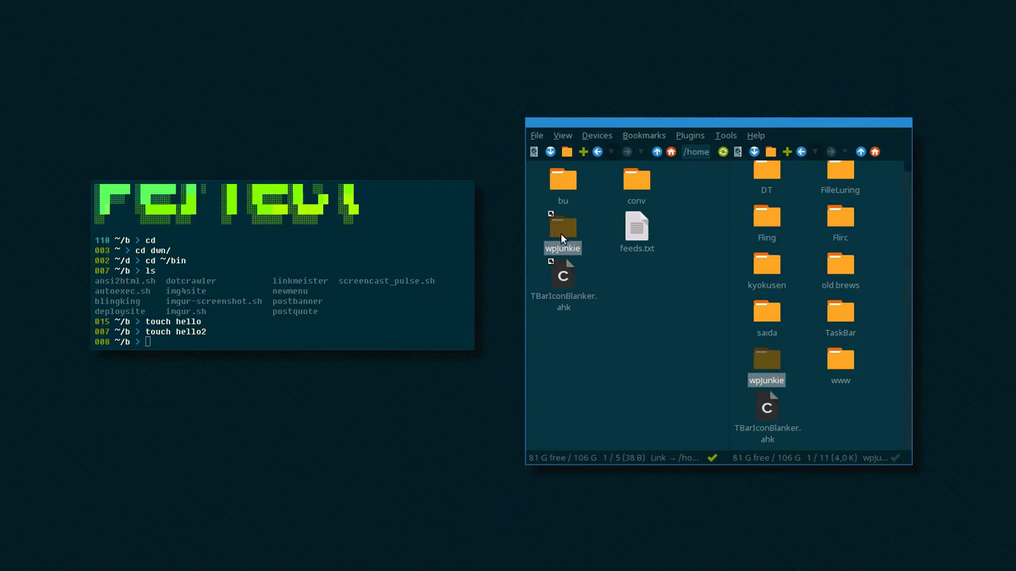
Open the ln manual page in the terminal with man ln, page through its options, and close it.
{"action": "left_click", "coordinate": [278, 303]}
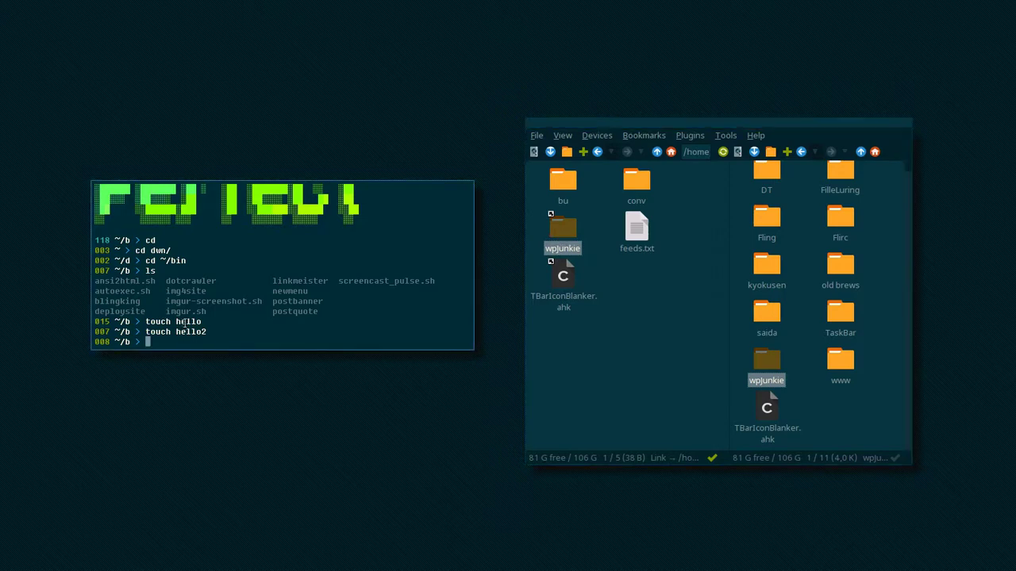
{"action": "type", "text": "man ln"}
{"action": "key", "text": "Return"}
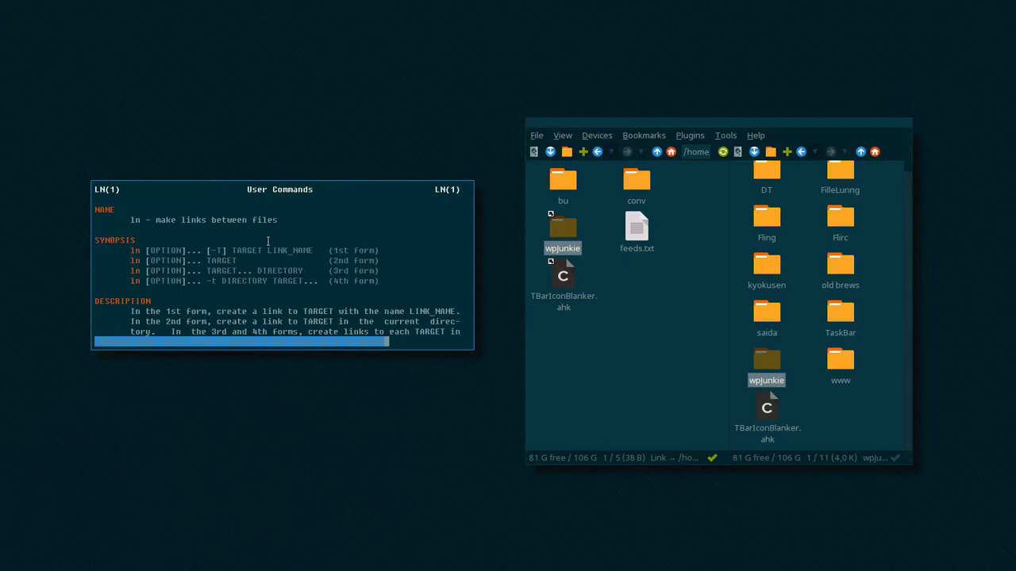
{"action": "key", "text": "space"}
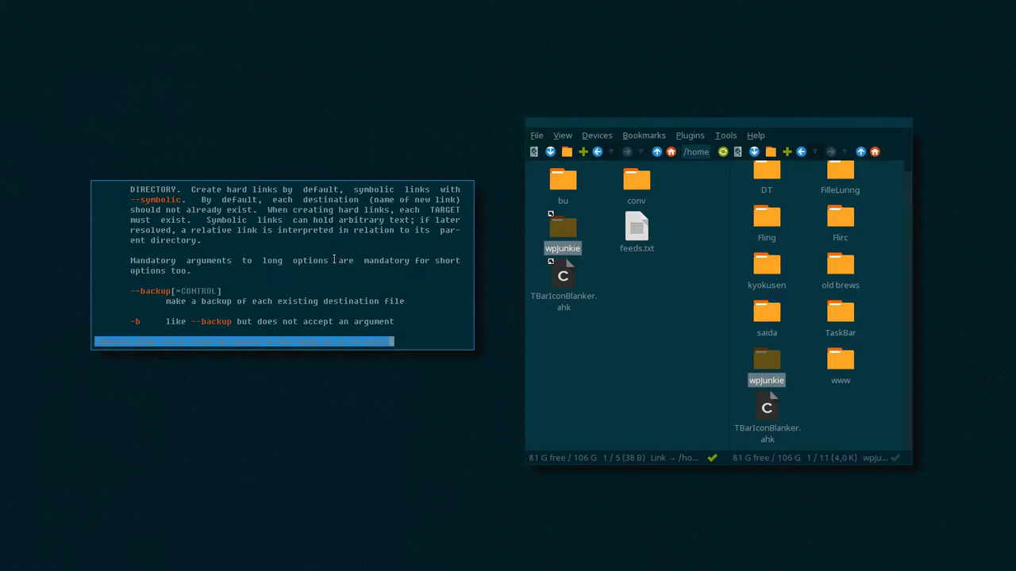
{"action": "key", "text": "space"}
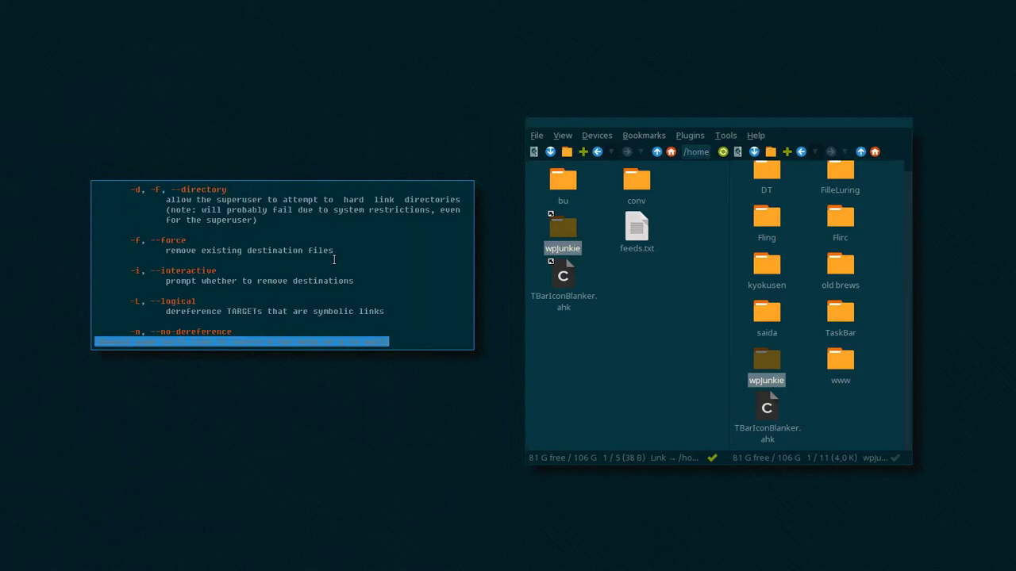
{"action": "key", "text": "space"}
{"action": "key", "text": "space"}
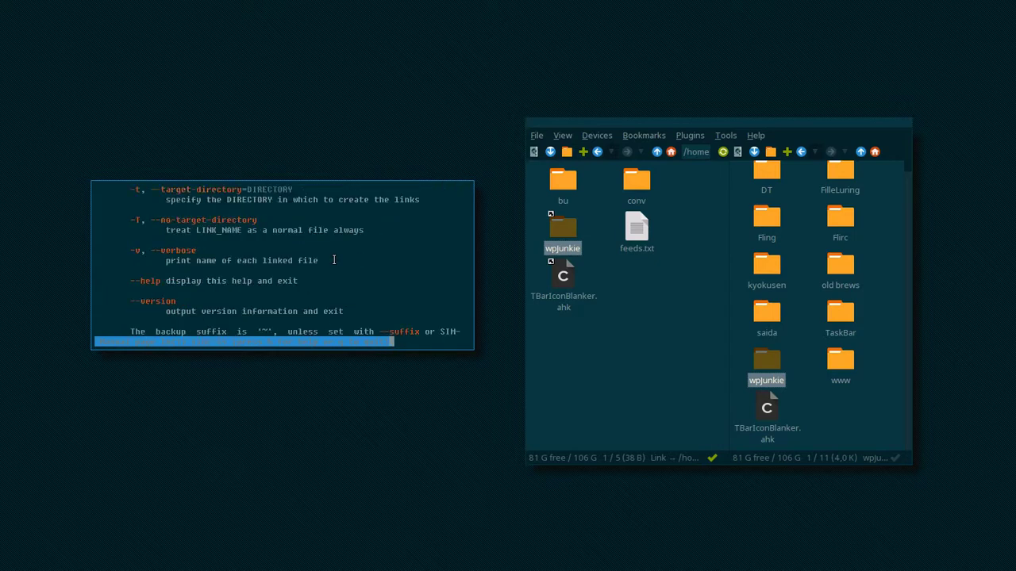
{"action": "key", "text": "space"}
{"action": "key", "text": "space"}
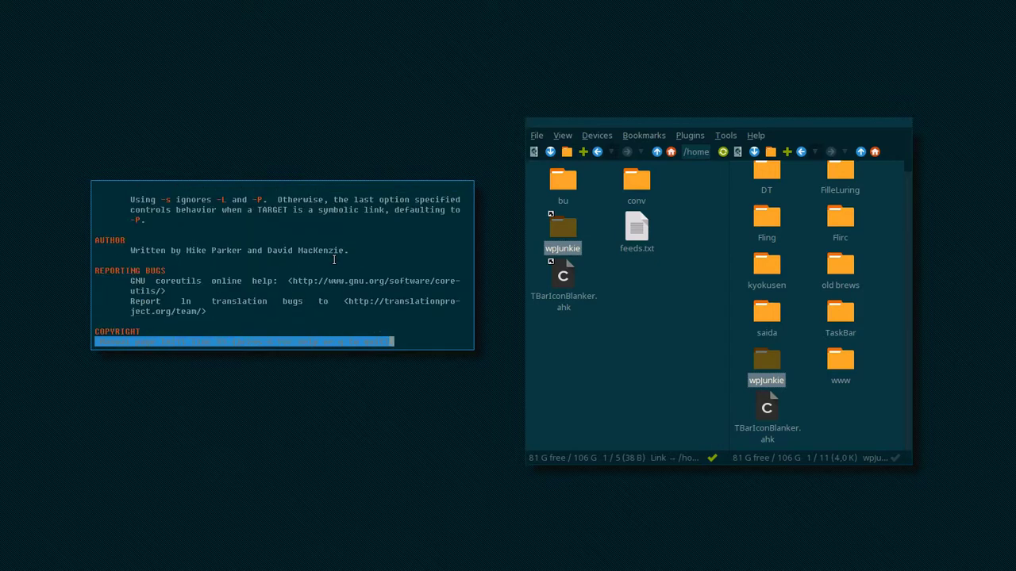
{"action": "key", "text": "q"}
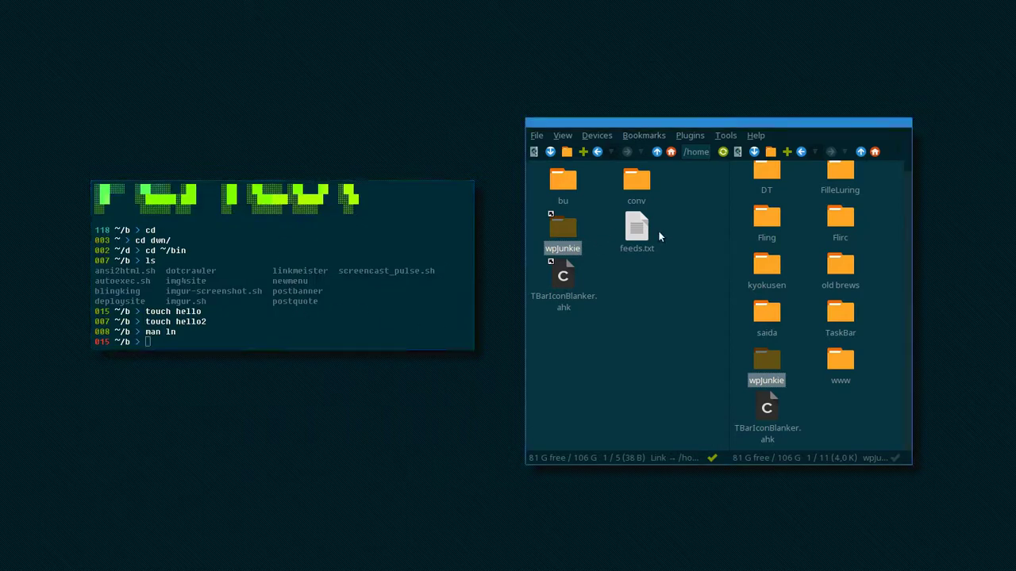
Delete the wpJunkie and TBarIconBlanker.ahk links from the tmp folder.
{"action": "left_click", "coordinate": [563, 281]}
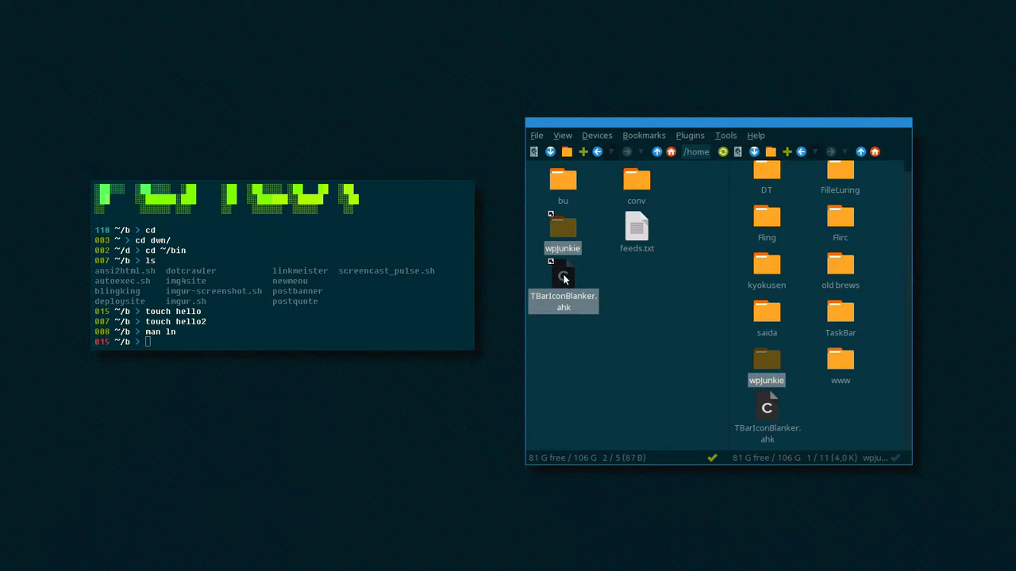
{"action": "key", "text": "Delete"}
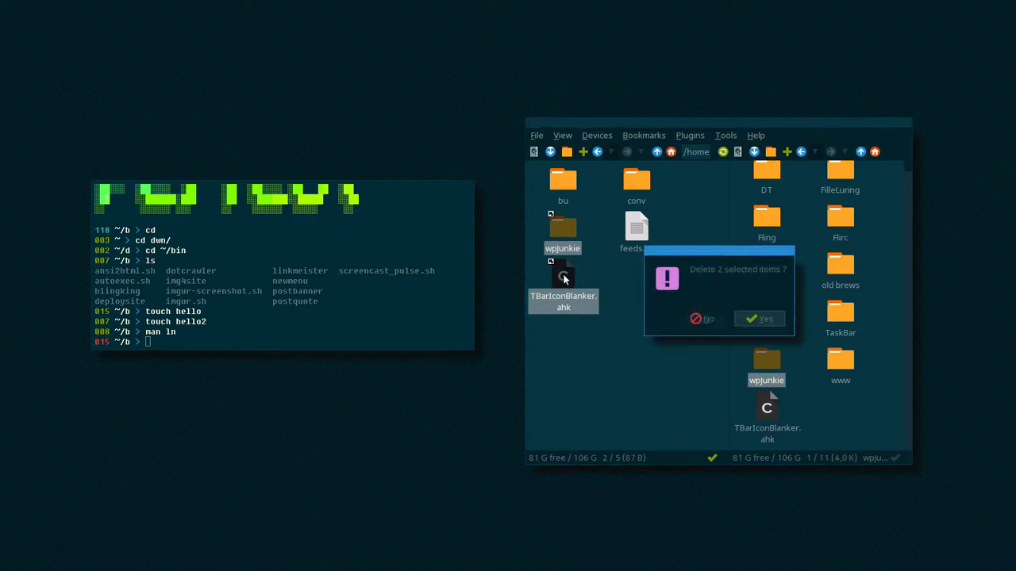
{"action": "key", "text": "Return"}
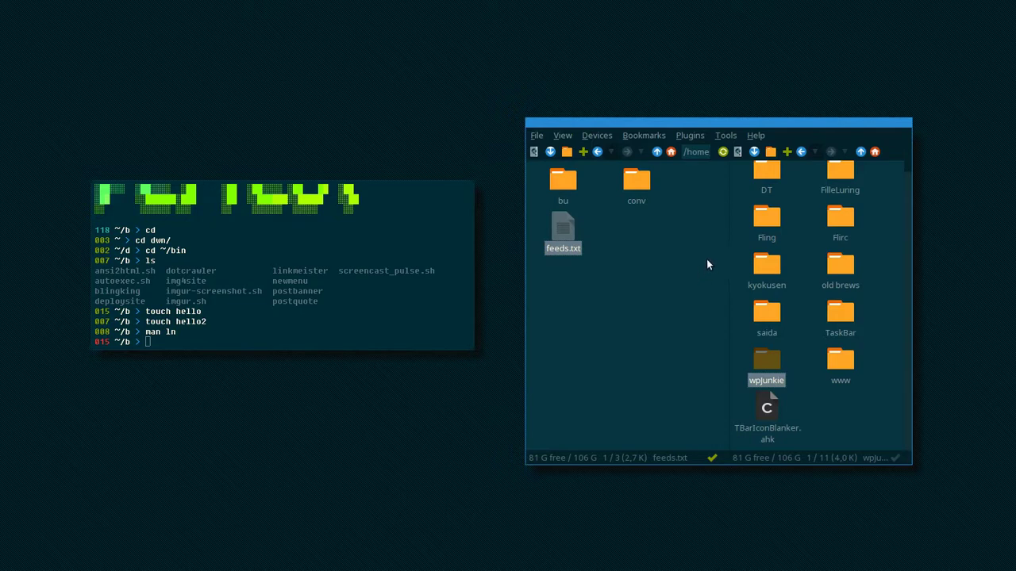
Return the home panel to the home directory and the Dropbox panel to its top-level folder.
{"action": "left_click", "coordinate": [766, 261]}
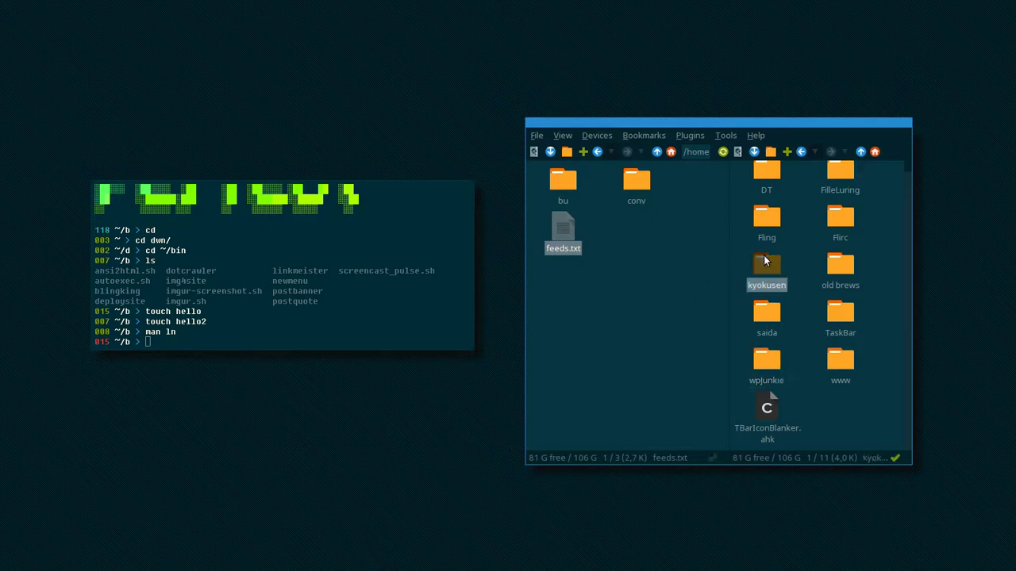
{"action": "scroll", "coordinate": [804, 313], "scroll_direction": "up", "scroll_amount": 1}
{"action": "left_click", "coordinate": [806, 292]}
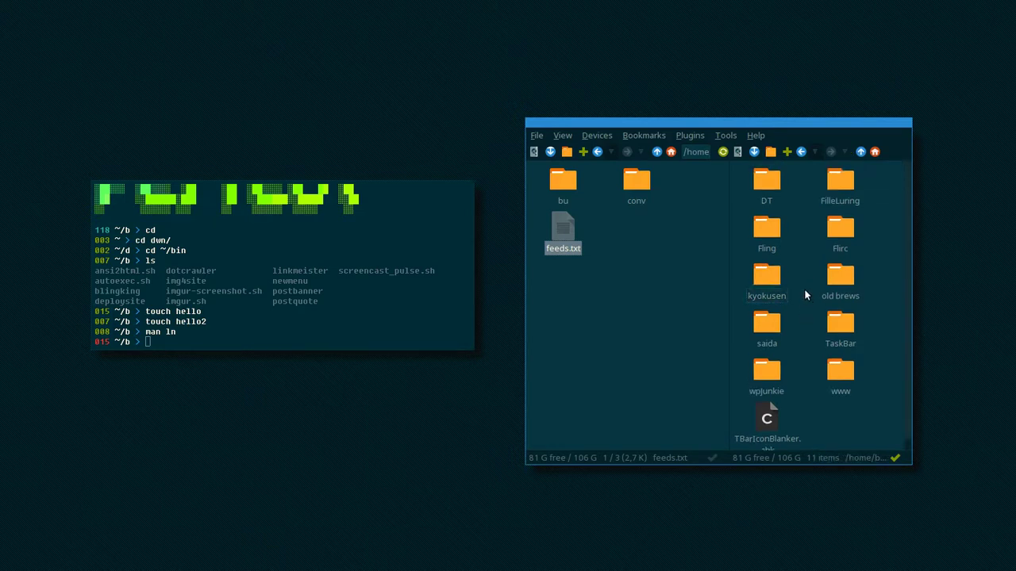
{"action": "key", "text": "Return"}
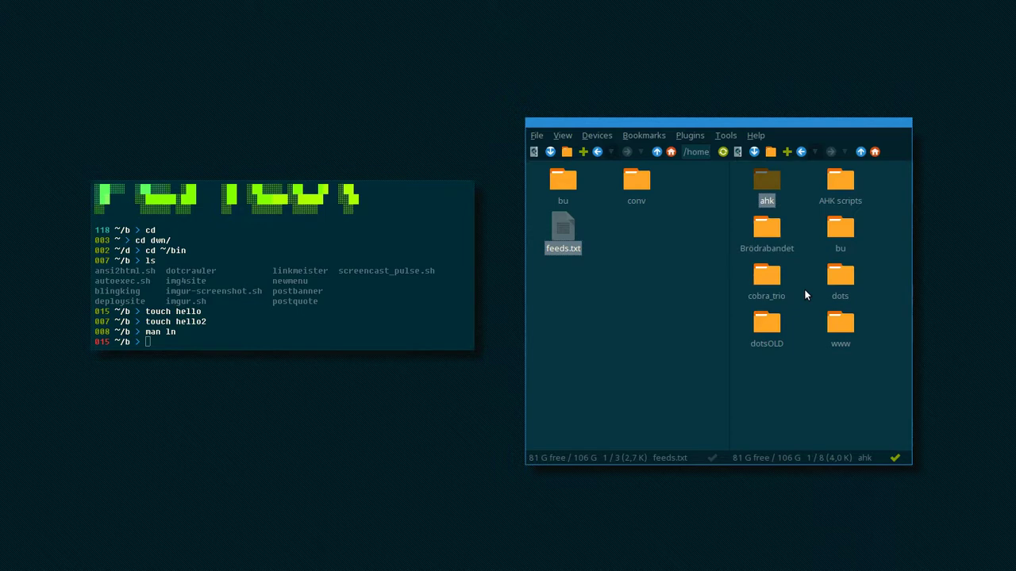
{"action": "left_click", "coordinate": [667, 254]}
{"action": "key", "text": "BackSpace"}
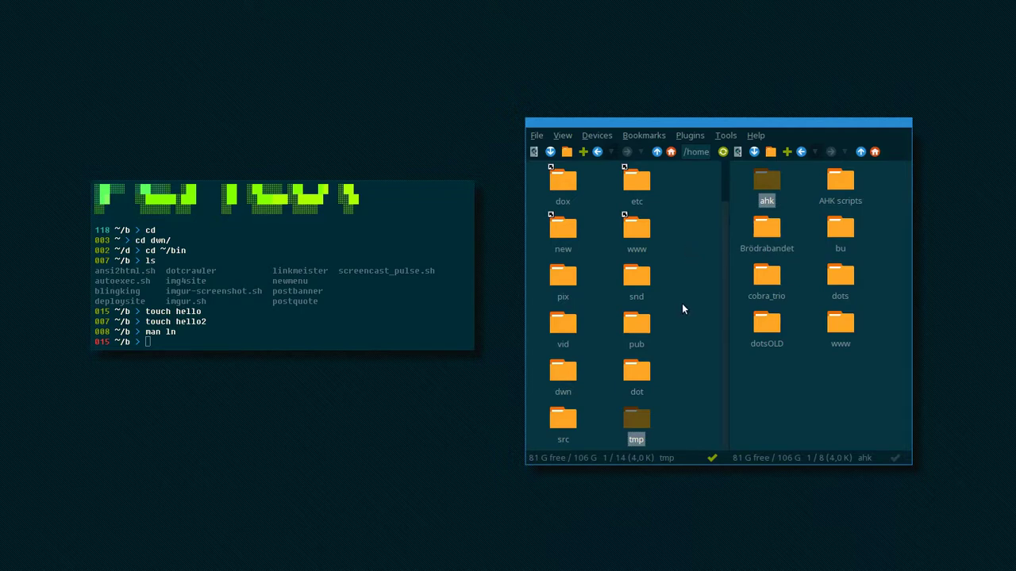
{"action": "left_click", "coordinate": [810, 381]}
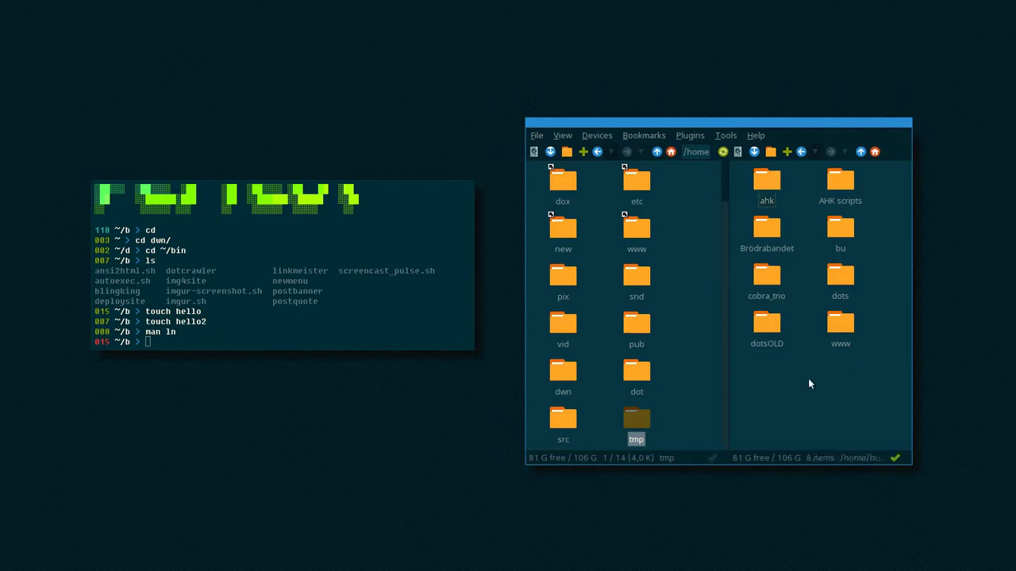
{"action": "key", "text": "alt+Up"}
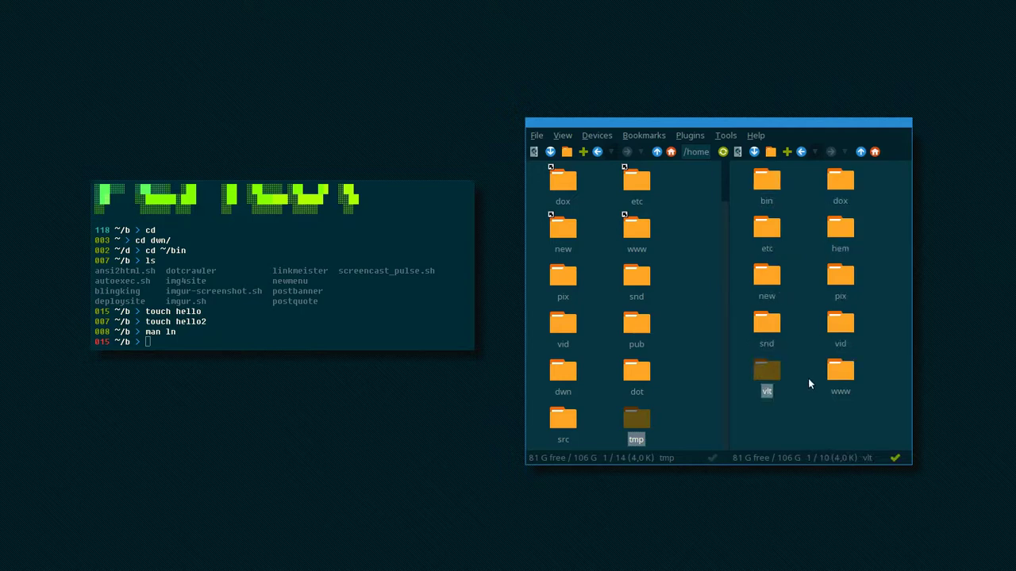
{"action": "left_click", "coordinate": [812, 336]}
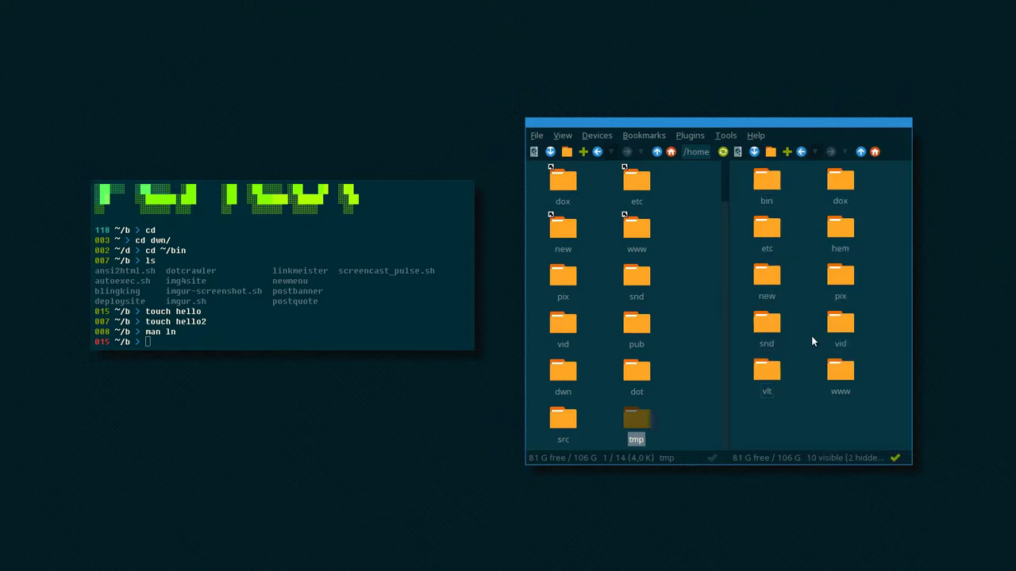
Show the hidden items in the home directory and open the .config folder.
{"action": "left_click", "coordinate": [669, 274]}
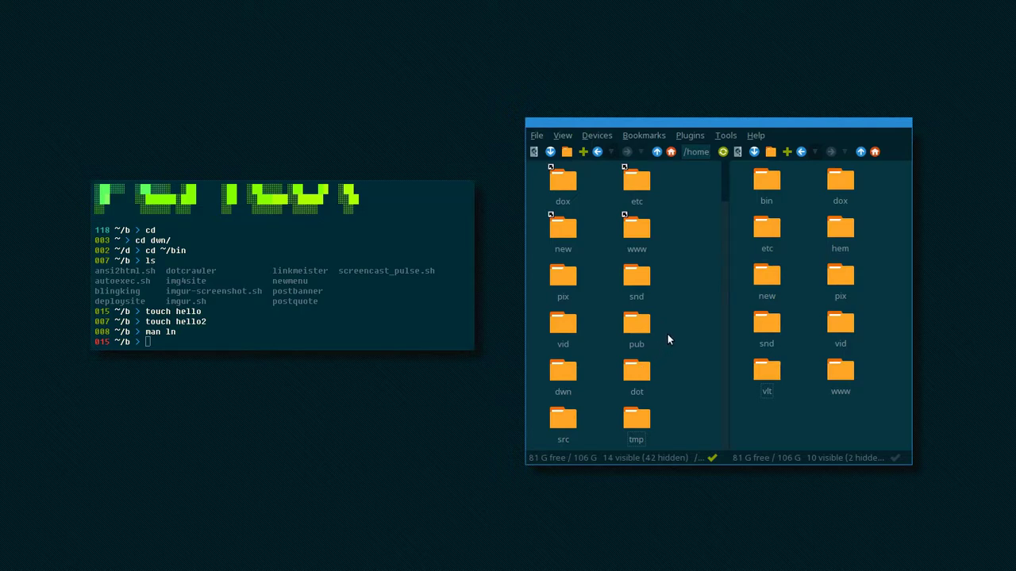
{"action": "key", "text": "ctrl+h"}
{"action": "scroll", "coordinate": [673, 319], "scroll_direction": "down", "scroll_amount": 2}
{"action": "scroll", "coordinate": [674, 319], "scroll_direction": "down", "scroll_amount": 10}
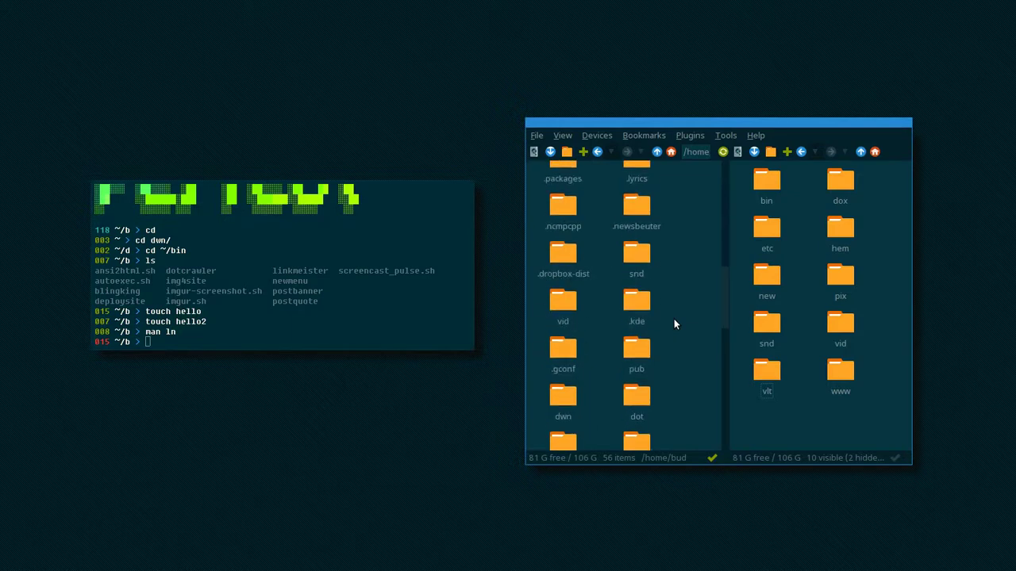
{"action": "scroll", "coordinate": [674, 319], "scroll_direction": "up", "scroll_amount": 5}
{"action": "scroll", "coordinate": [675, 309], "scroll_direction": "down", "scroll_amount": 3}
{"action": "double_click", "coordinate": [637, 416]}
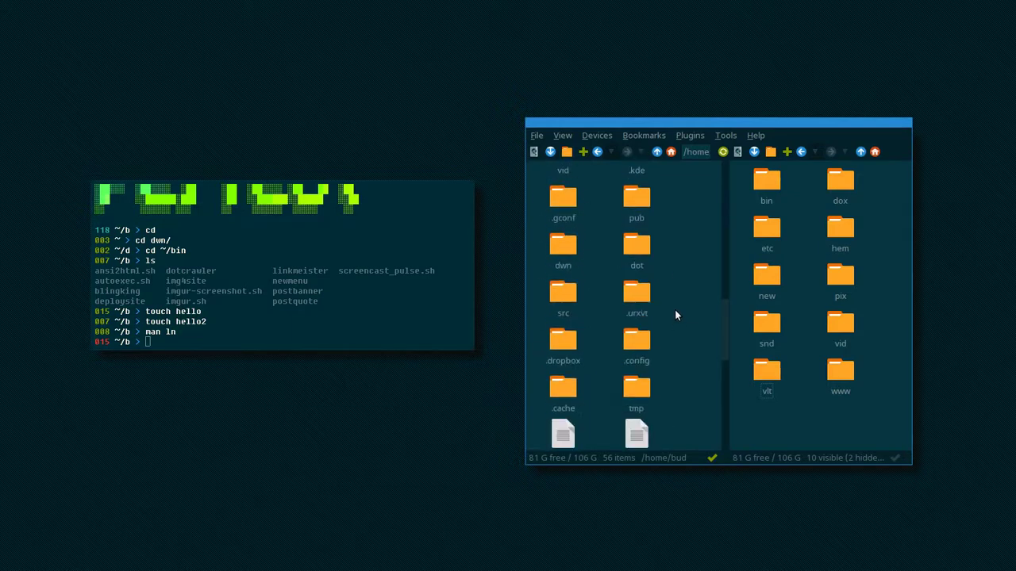
Browse the .config folder, check the contents of peppermint-control-center, and return to .config.
{"action": "left_click", "coordinate": [637, 337]}
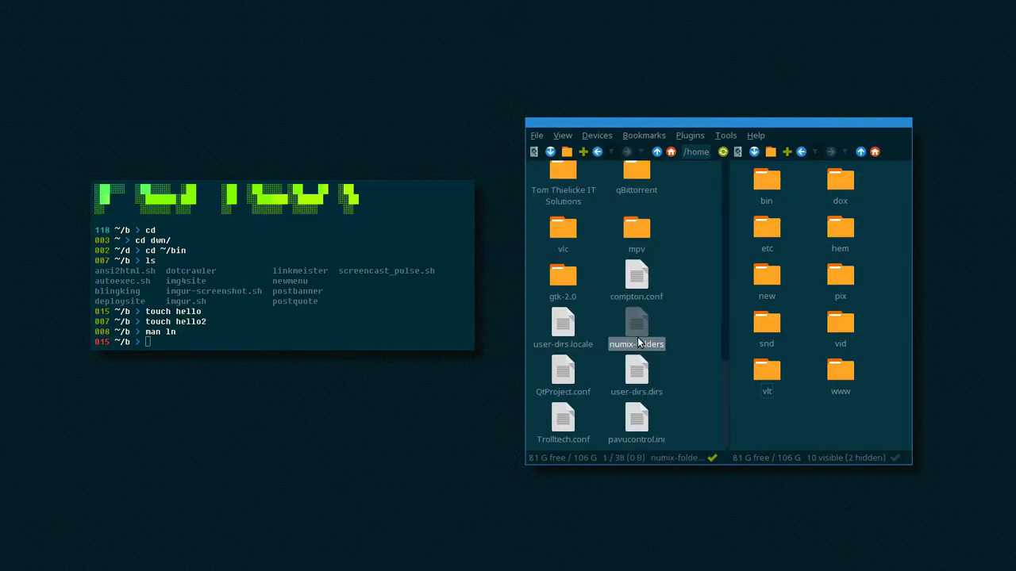
{"action": "left_click", "coordinate": [672, 281]}
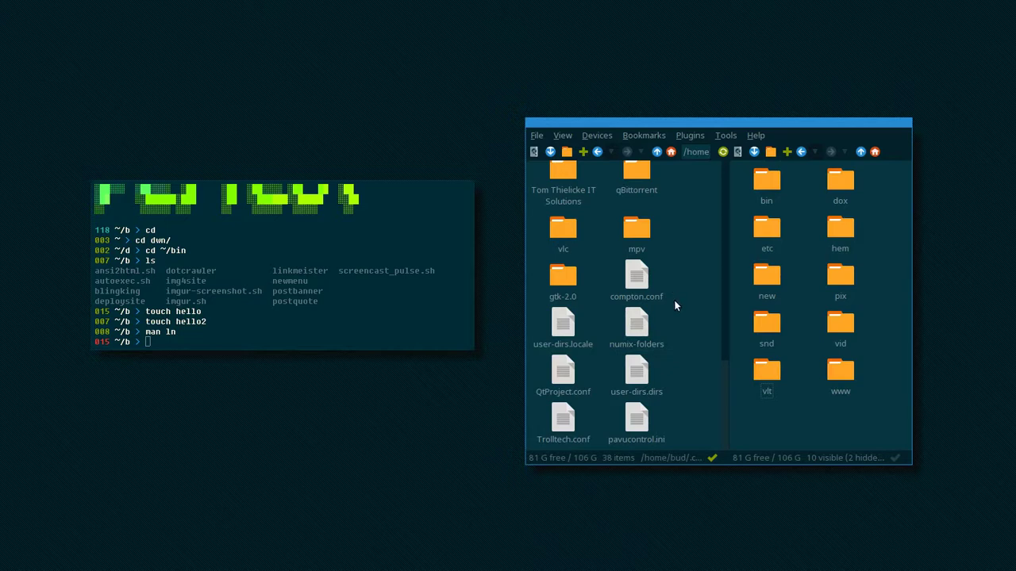
{"action": "scroll", "coordinate": [674, 302], "scroll_direction": "up", "scroll_amount": 2}
{"action": "scroll", "coordinate": [673, 305], "scroll_direction": "up", "scroll_amount": 2}
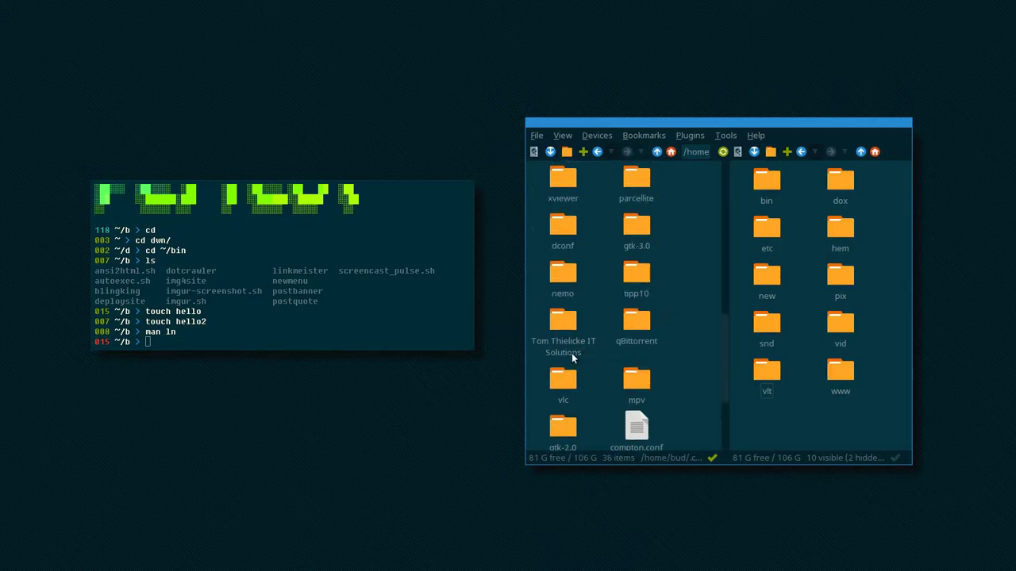
{"action": "scroll", "coordinate": [673, 319], "scroll_direction": "up", "scroll_amount": 3}
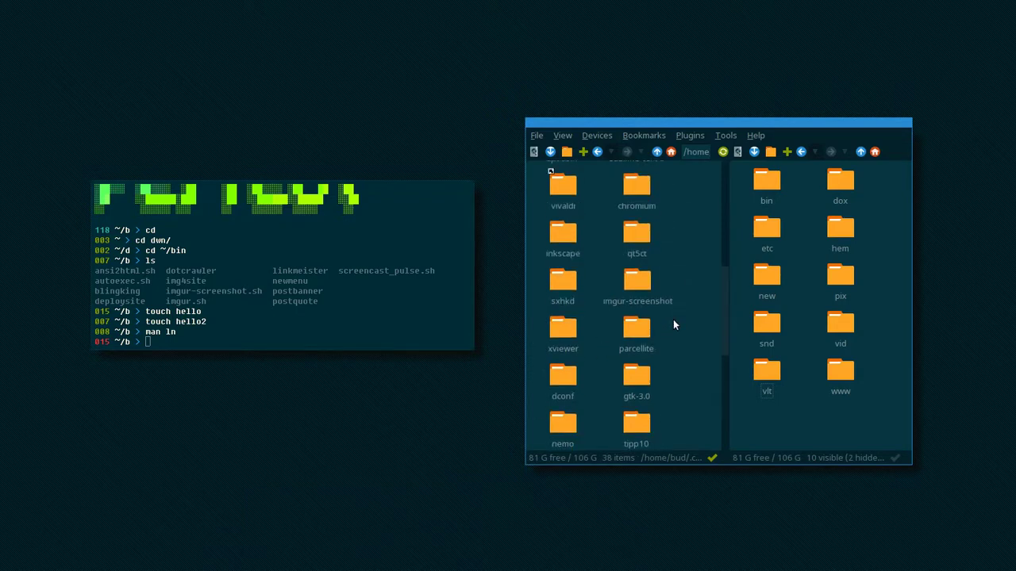
{"action": "scroll", "coordinate": [679, 325], "scroll_direction": "up", "scroll_amount": 3}
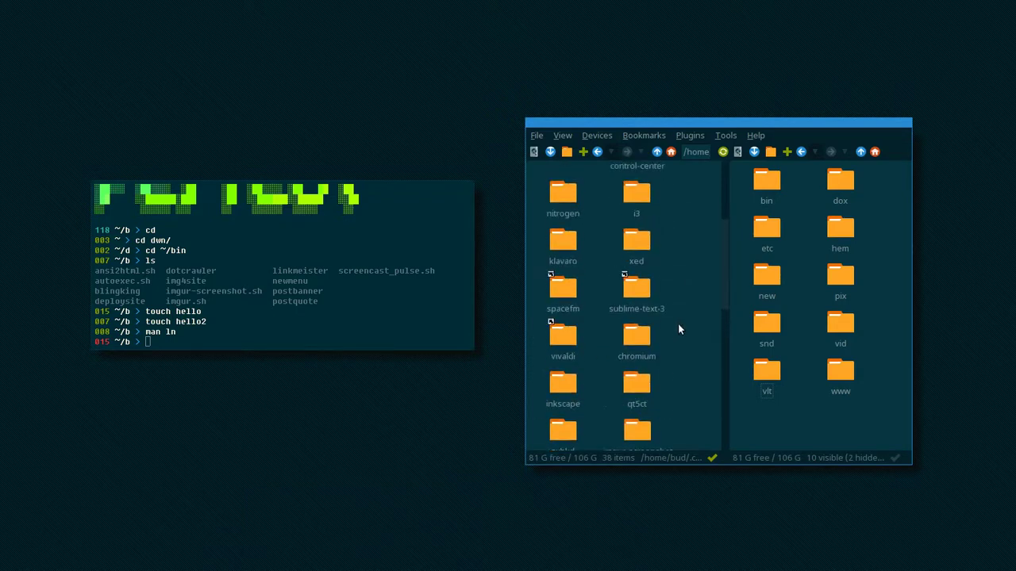
{"action": "scroll", "coordinate": [678, 323], "scroll_direction": "up", "scroll_amount": 2}
{"action": "double_click", "coordinate": [642, 253]}
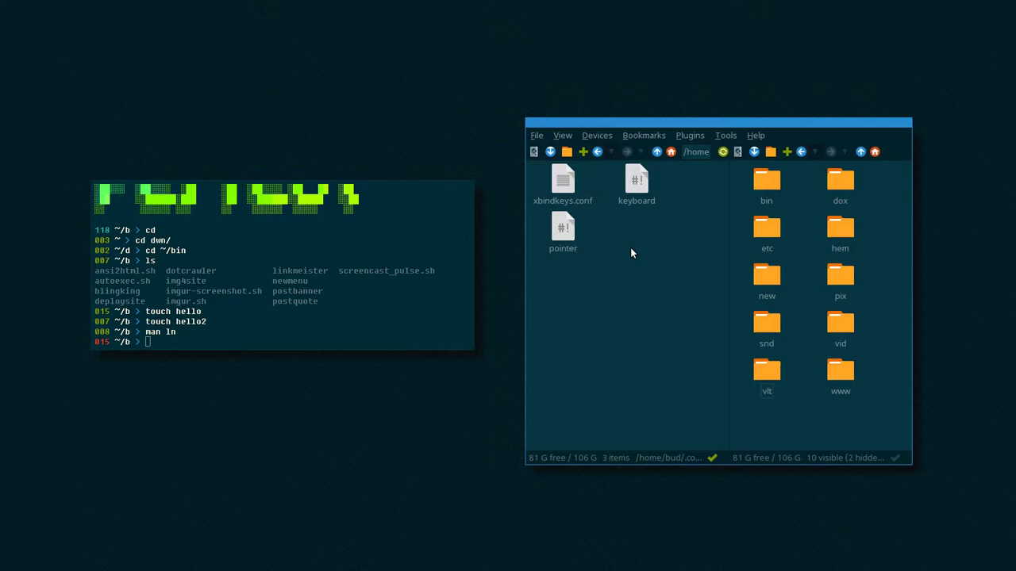
{"action": "key", "text": "BackSpace"}
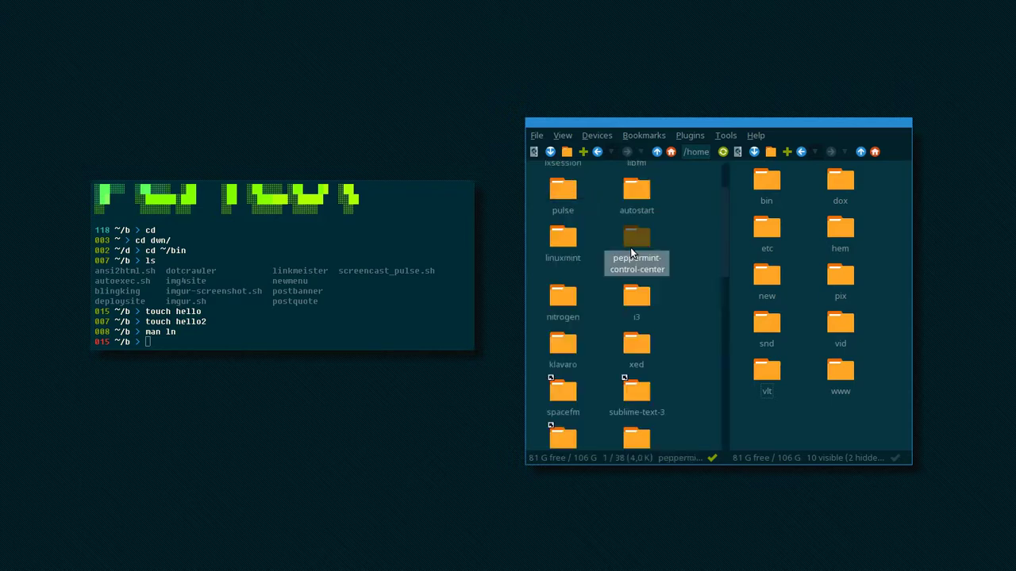
Go back to the home directory, look over its hidden files, and hide the hidden items again.
{"action": "scroll", "coordinate": [675, 310], "scroll_direction": "down", "scroll_amount": 8}
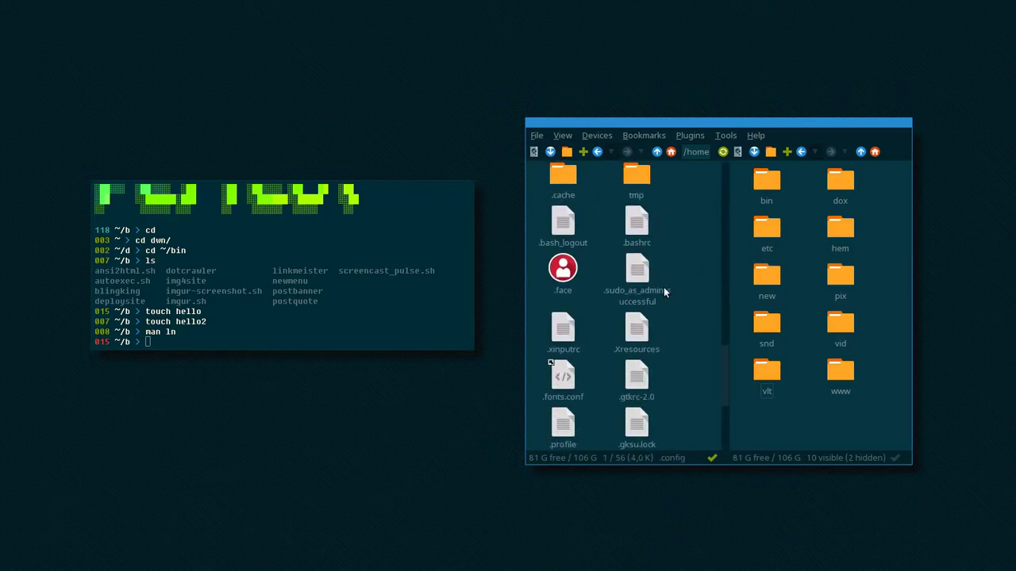
{"action": "scroll", "coordinate": [666, 305], "scroll_direction": "up", "scroll_amount": 5}
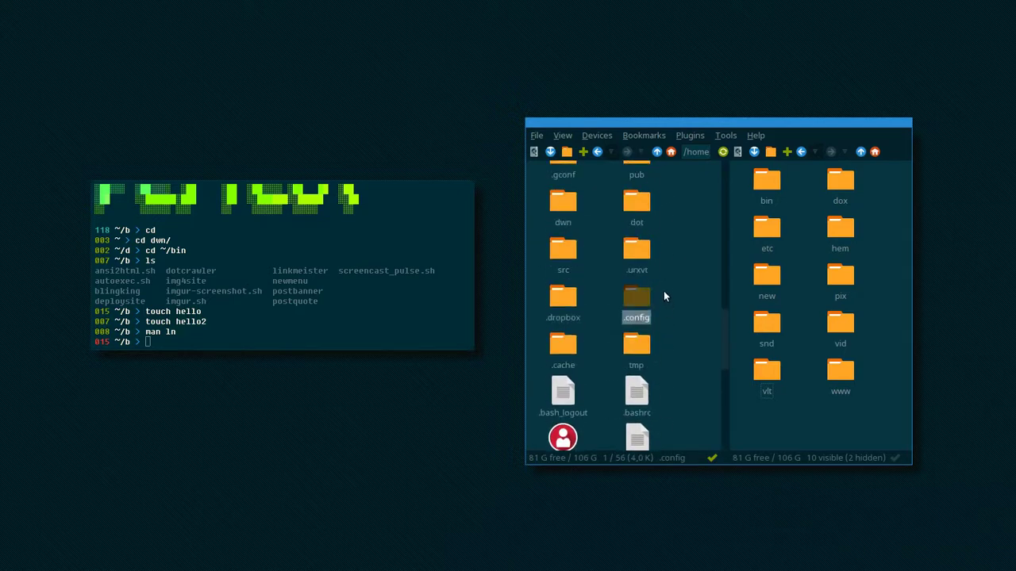
{"action": "key", "text": "ctrl+h"}
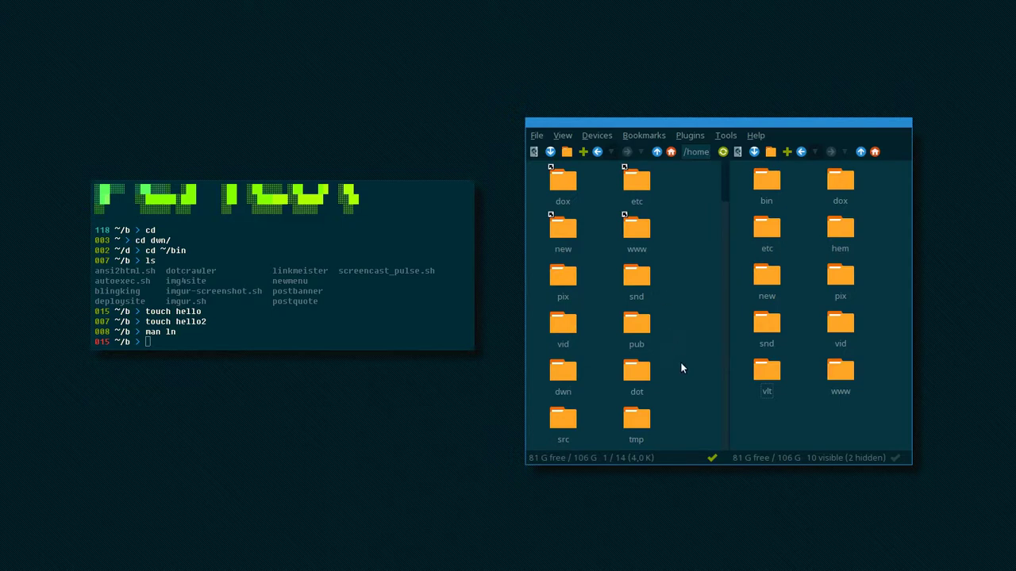
Open the dot folder from the home directory and show its hidden items to view all the dotfiles.
{"action": "left_click", "coordinate": [642, 376]}
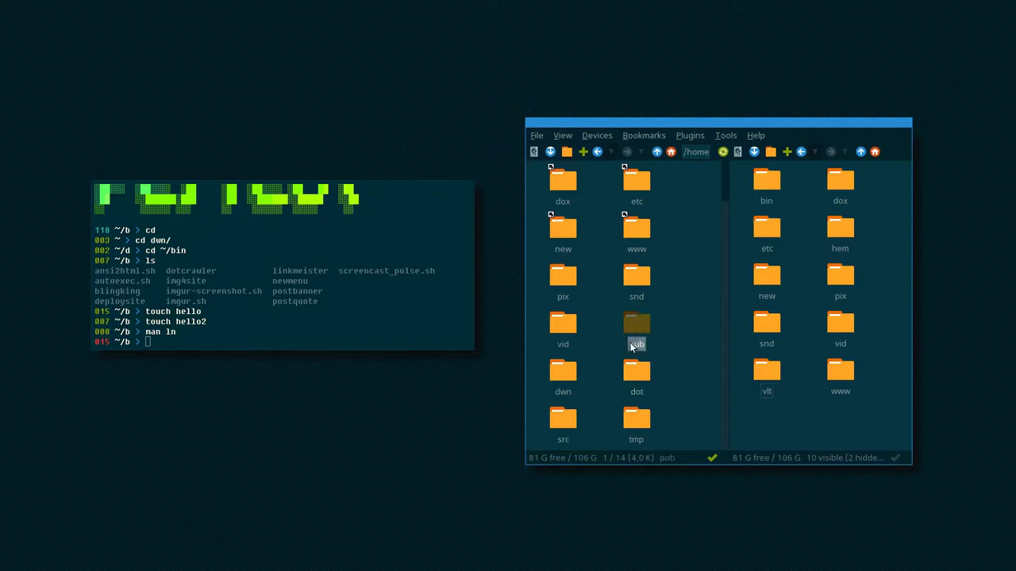
{"action": "double_click", "coordinate": [630, 369]}
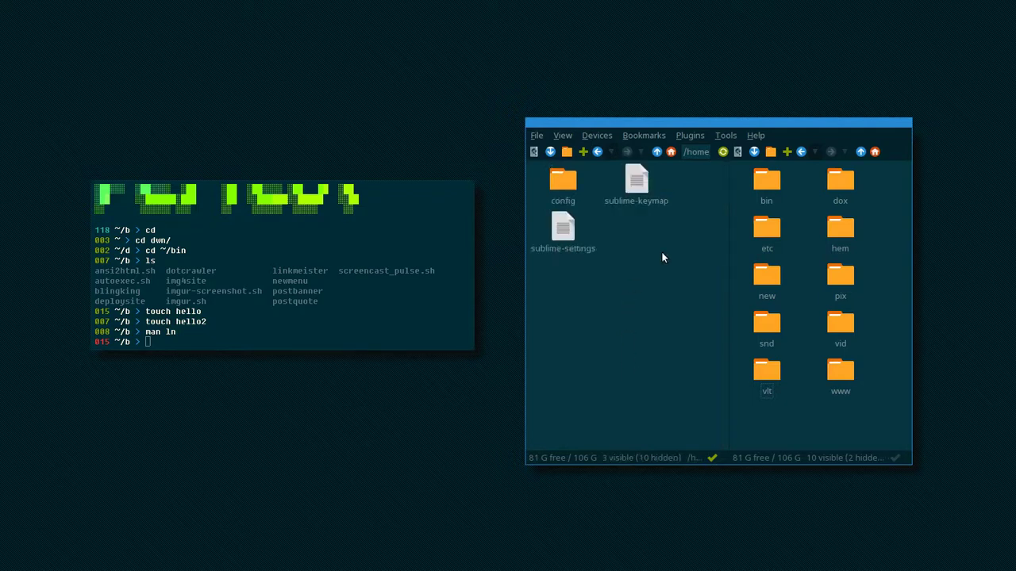
{"action": "key", "text": "ctrl+h"}
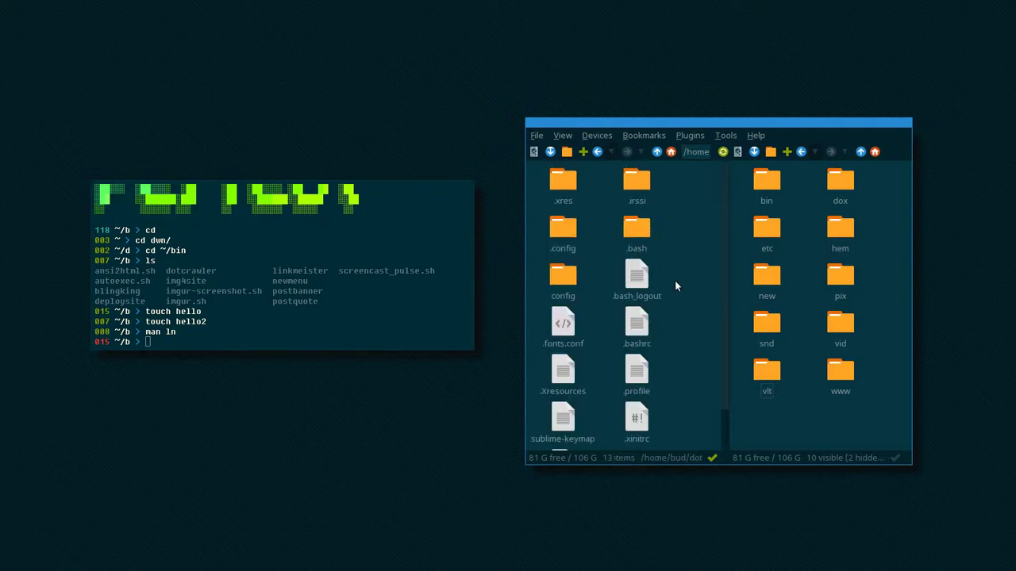
{"action": "scroll", "coordinate": [675, 280], "scroll_direction": "down", "scroll_amount": 1}
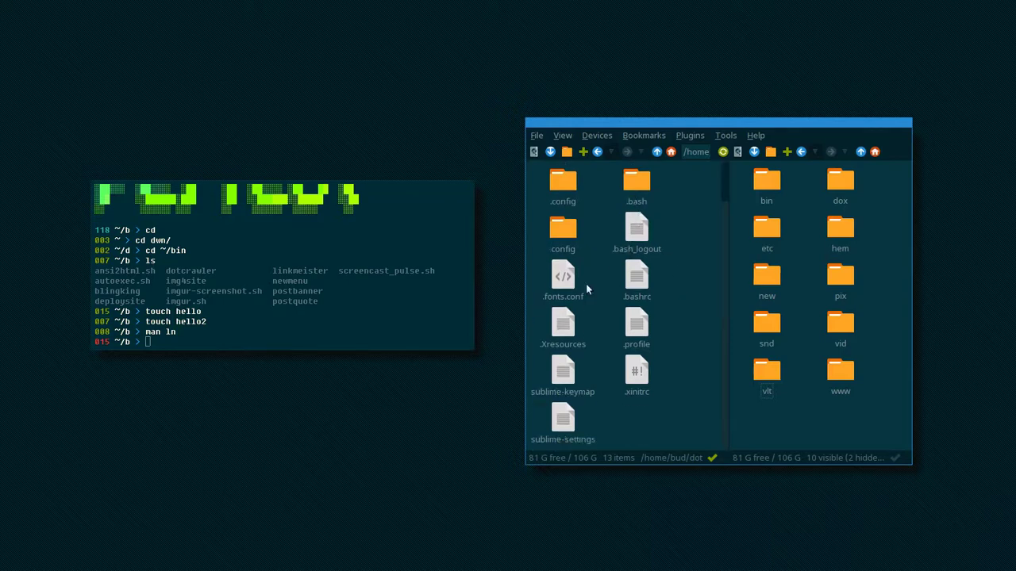
Hide the dot folder's hidden items, show them again, and go up to the home directory.
{"action": "left_click_drag", "start_coordinate": [624, 256], "coordinate": [637, 303]}
{"action": "left_click", "coordinate": [637, 300]}
{"action": "key", "text": "ctrl+h"}
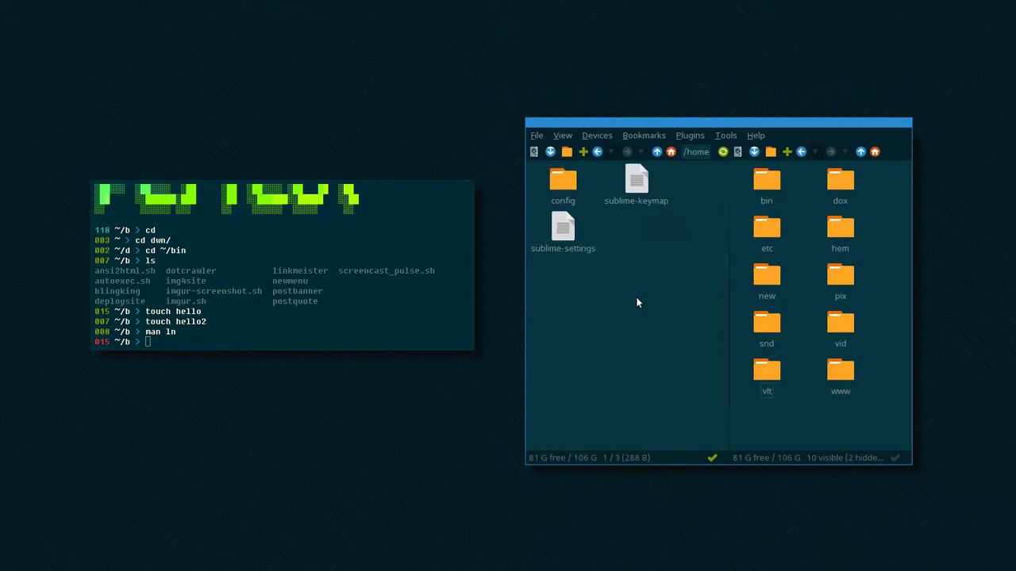
{"action": "key", "text": "ctrl+h"}
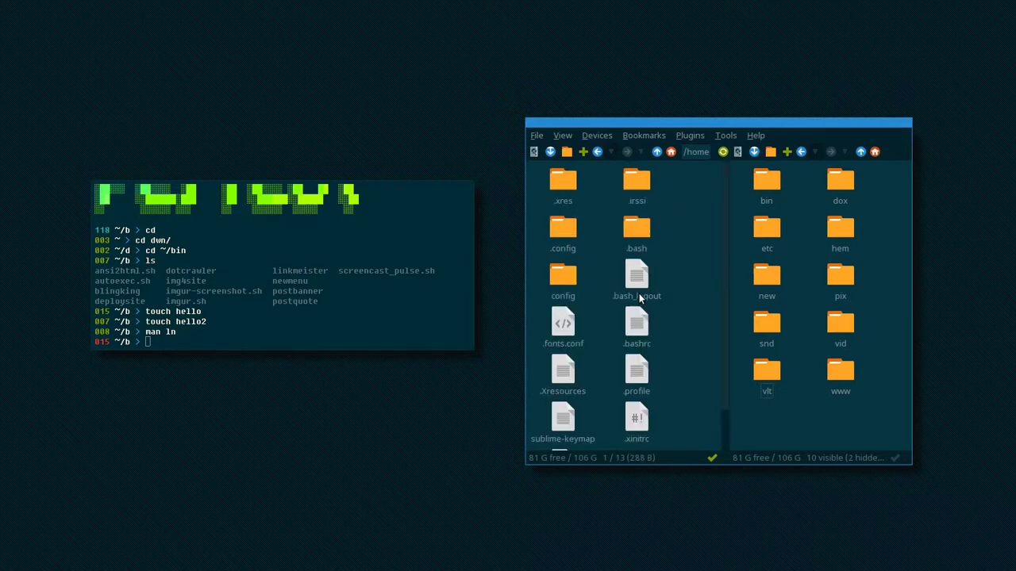
{"action": "scroll", "coordinate": [635, 300], "scroll_direction": "up", "scroll_amount": 1}
{"action": "key", "text": "alt+Up"}
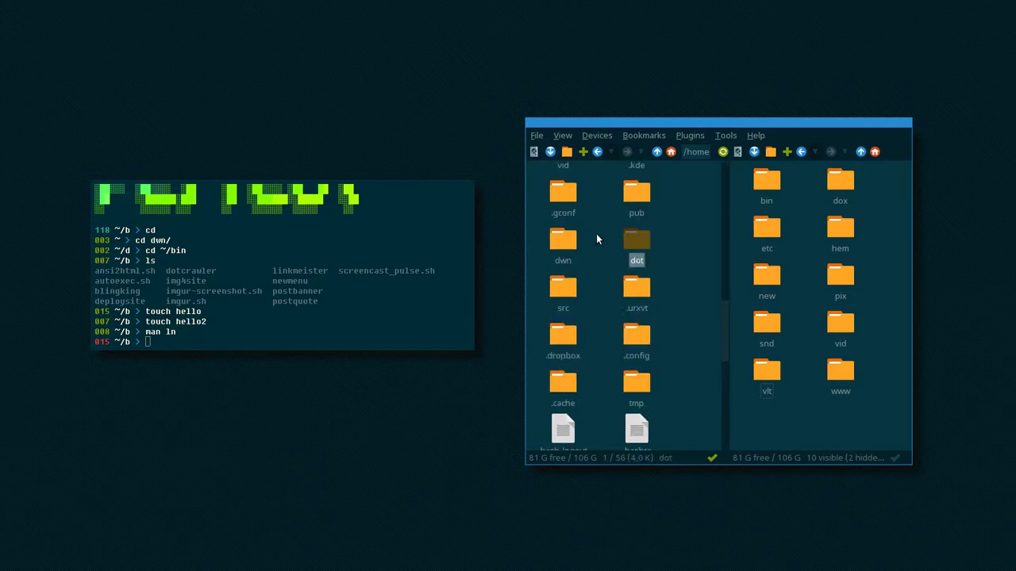
Reopen the dot folder and highlight its dotfiles in turn, including .bashrc and .Xresources.
{"action": "double_click", "coordinate": [636, 243]}
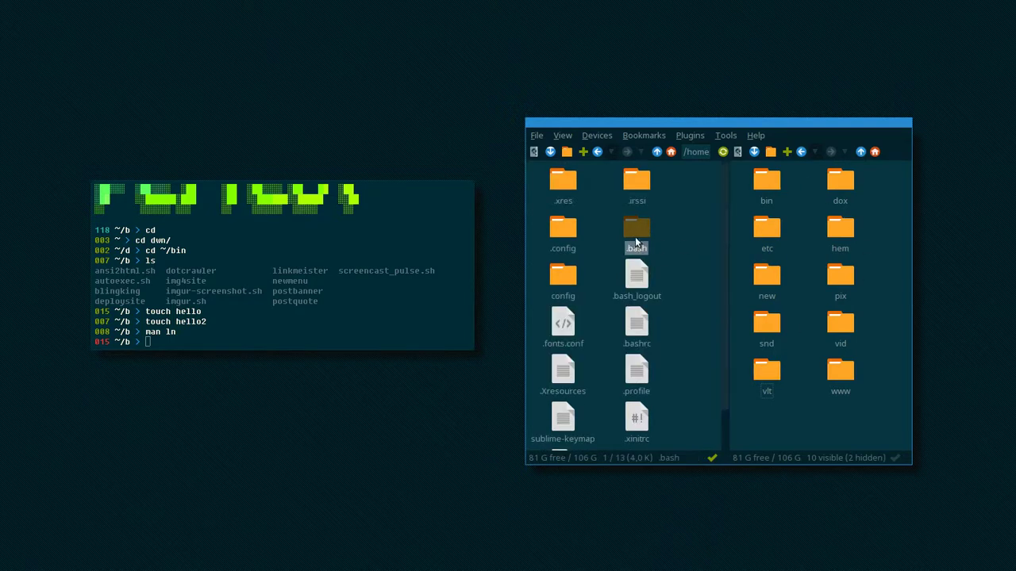
{"action": "key", "text": "Left"}
{"action": "key", "text": "Down"}
{"action": "key", "text": "Down"}
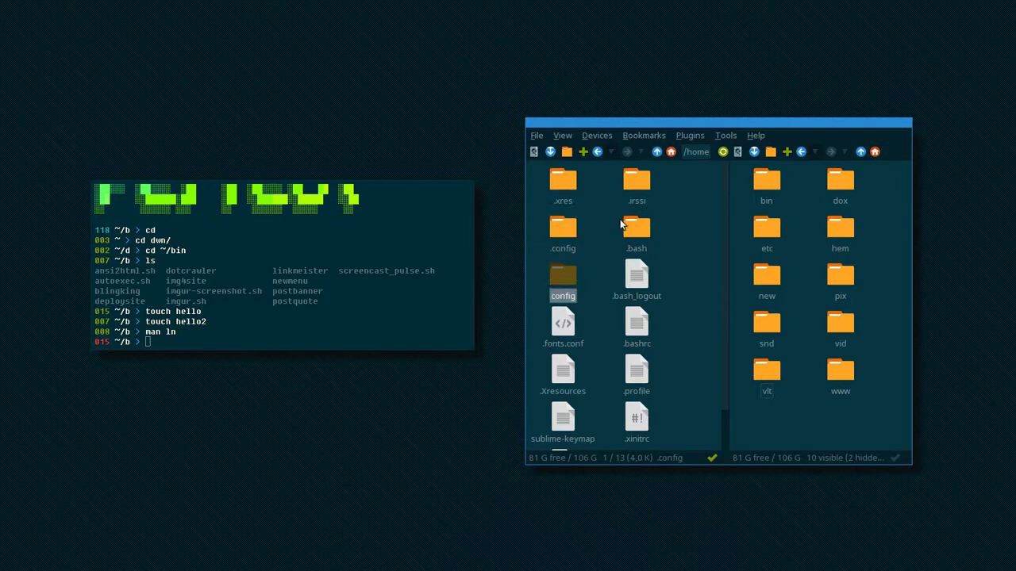
{"action": "left_click", "coordinate": [633, 210]}
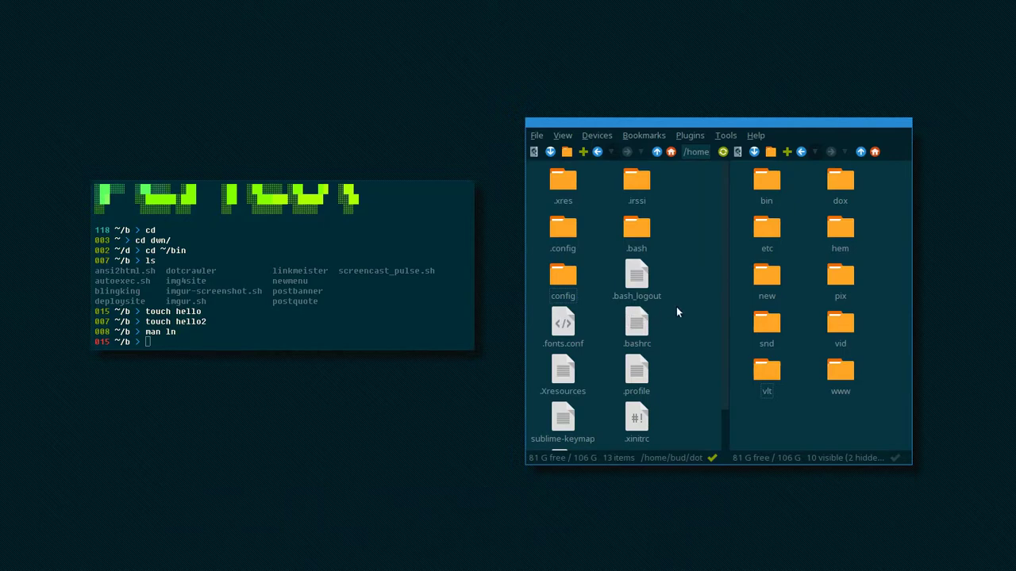
{"action": "left_click", "coordinate": [640, 287]}
{"action": "left_click", "coordinate": [642, 332]}
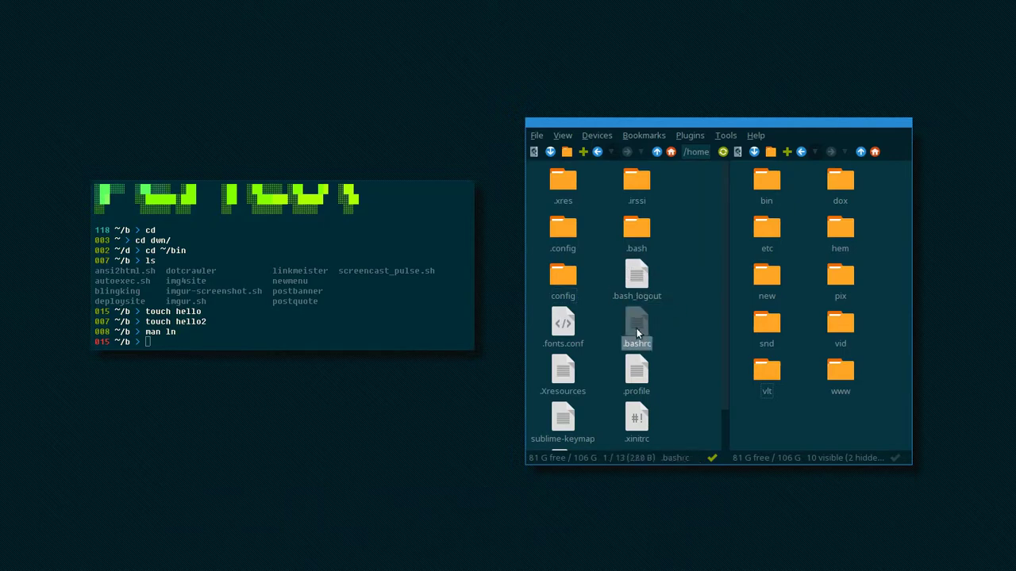
{"action": "left_click", "coordinate": [572, 342]}
{"action": "left_click", "coordinate": [559, 397]}
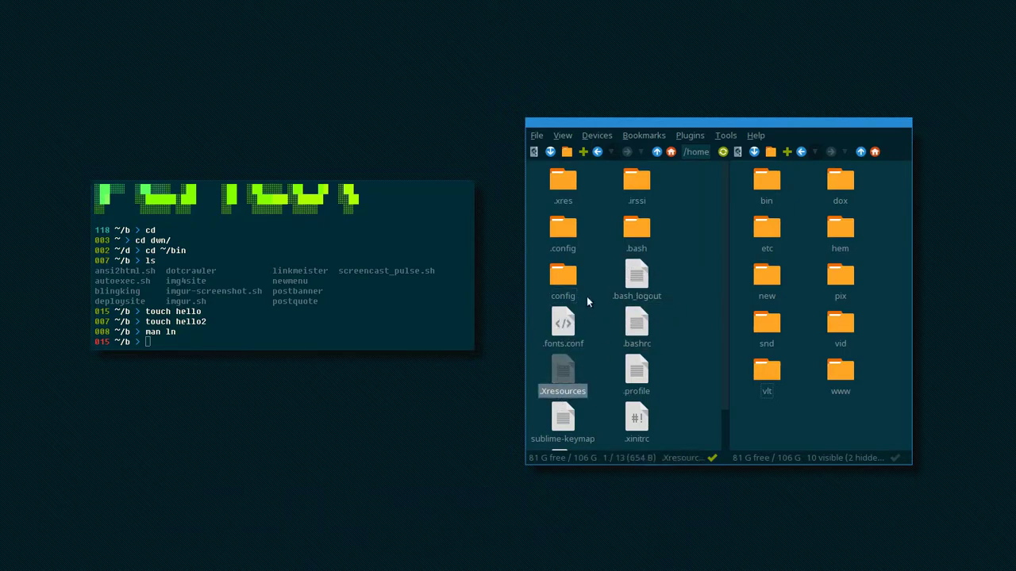
Open .config inside the dot folder, check the contents of its i3 subfolder, and return to dot.
{"action": "double_click", "coordinate": [568, 252]}
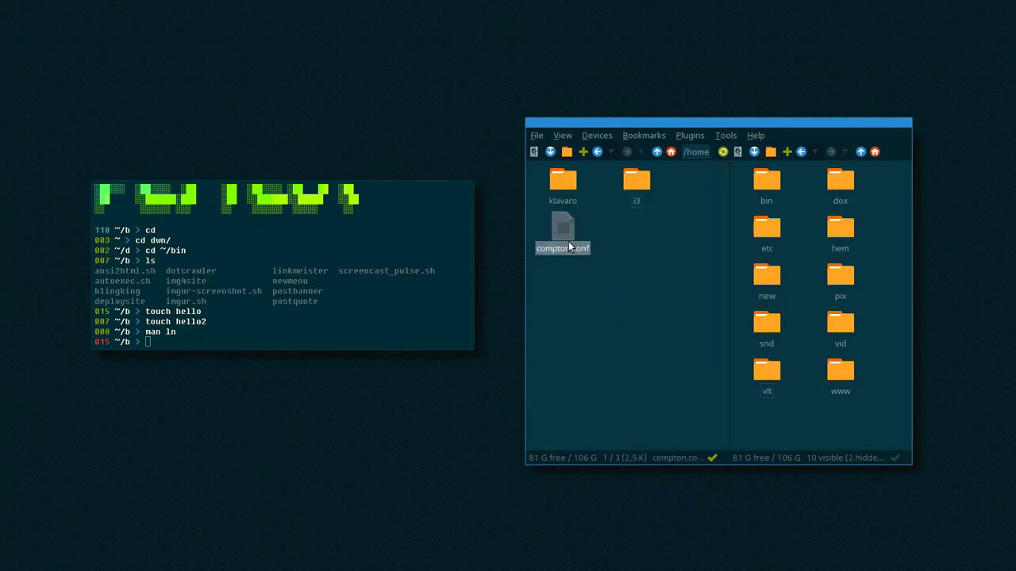
{"action": "left_click", "coordinate": [627, 233]}
{"action": "double_click", "coordinate": [636, 184]}
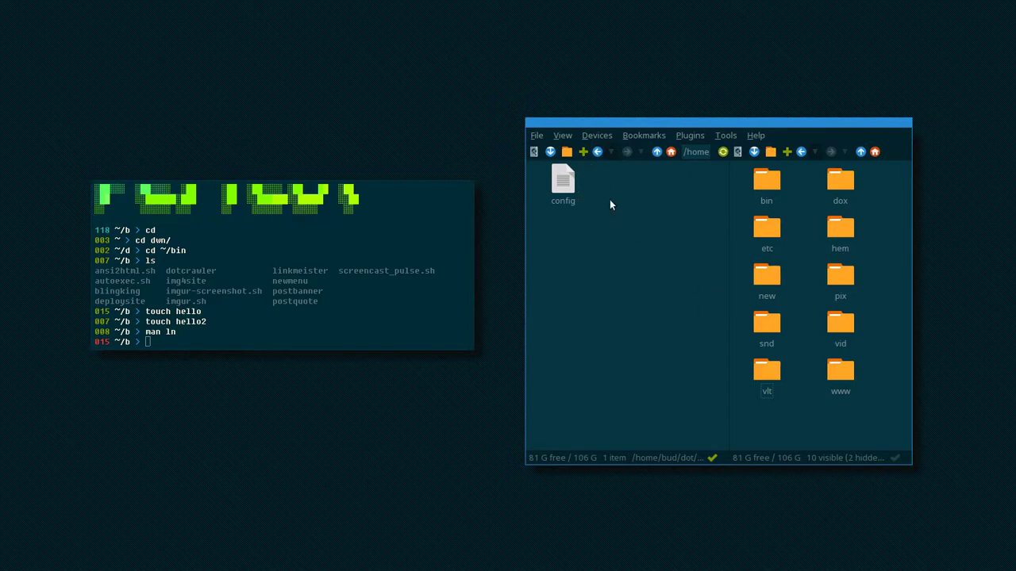
{"action": "key", "text": "BackSpace"}
{"action": "key", "text": "BackSpace"}
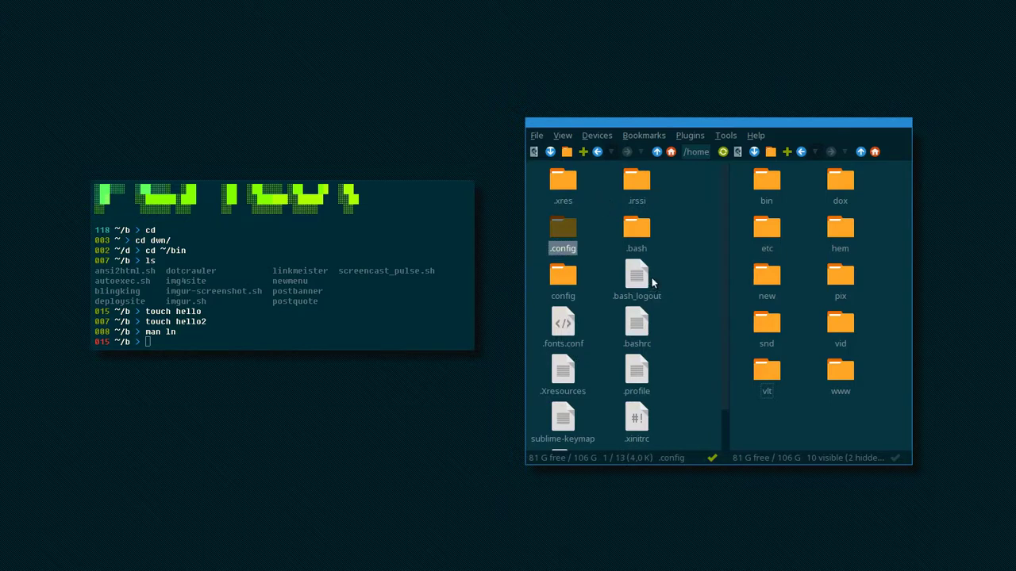
Highlight the .bash folder and the .profile file in the dot folder.
{"action": "left_click", "coordinate": [643, 248]}
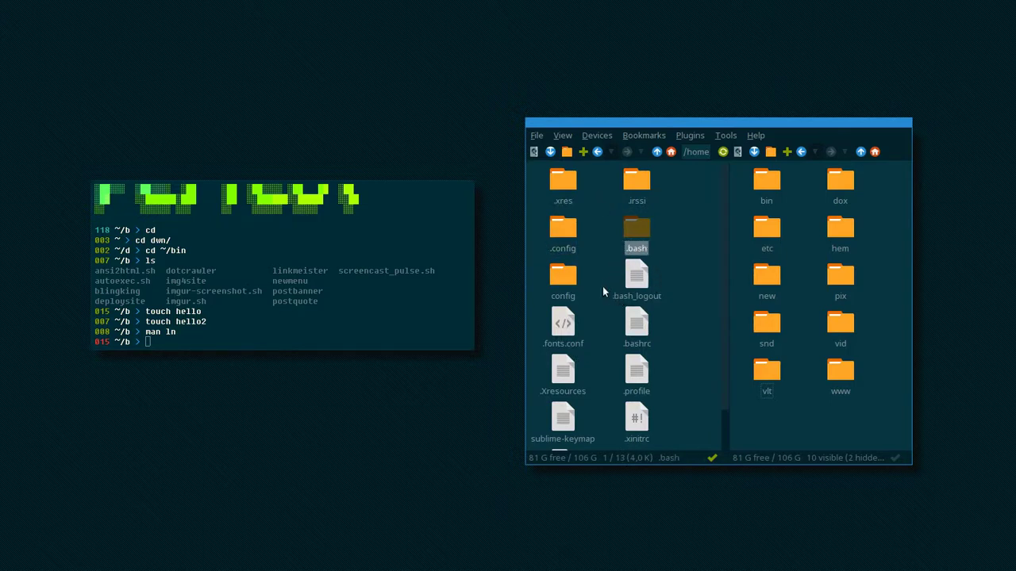
{"action": "scroll", "coordinate": [603, 290], "scroll_direction": "down", "scroll_amount": 1}
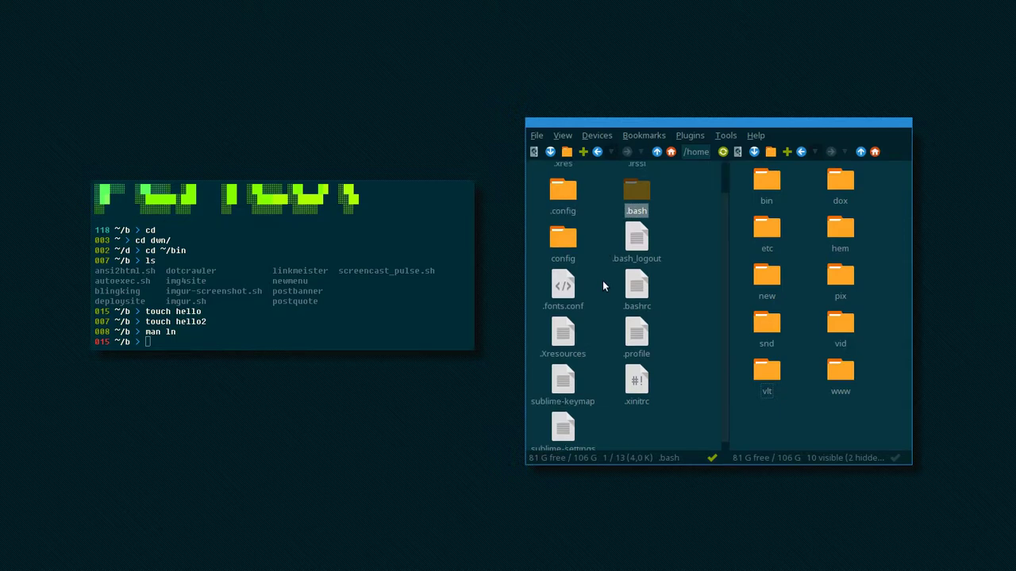
{"action": "left_click", "coordinate": [648, 336]}
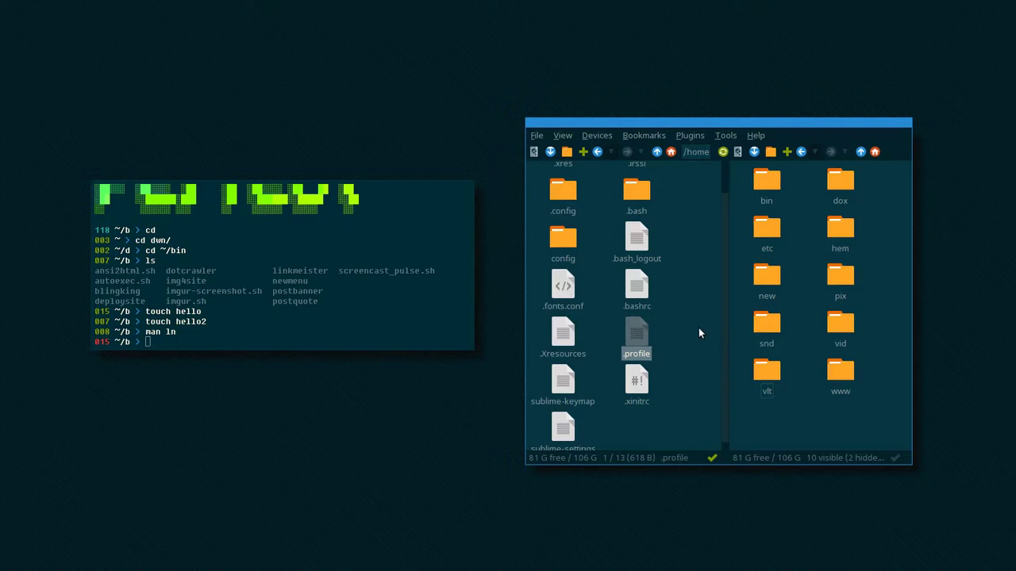
{"action": "double_click", "coordinate": [840, 373]}
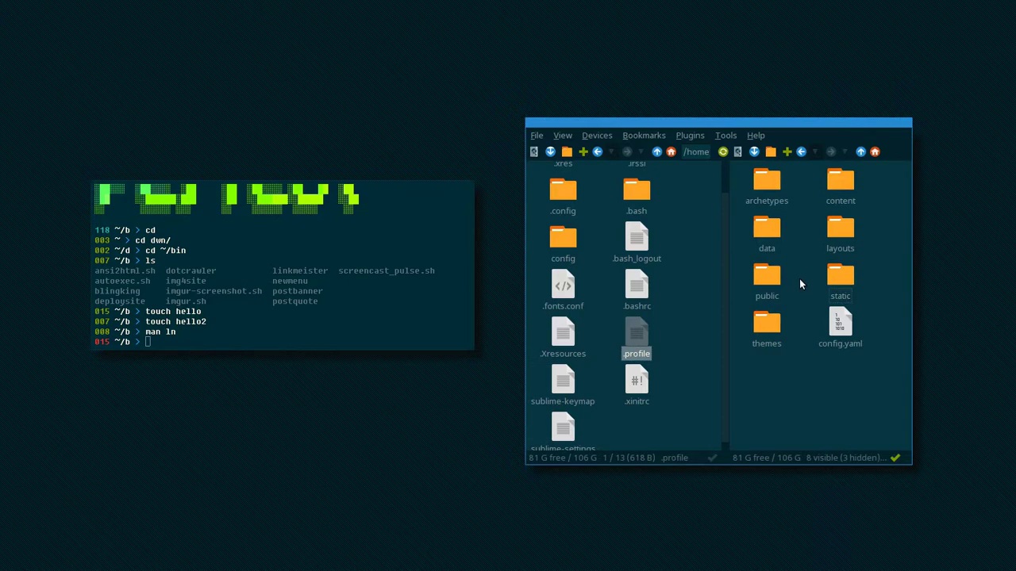
{"action": "key", "text": "BackSpace"}
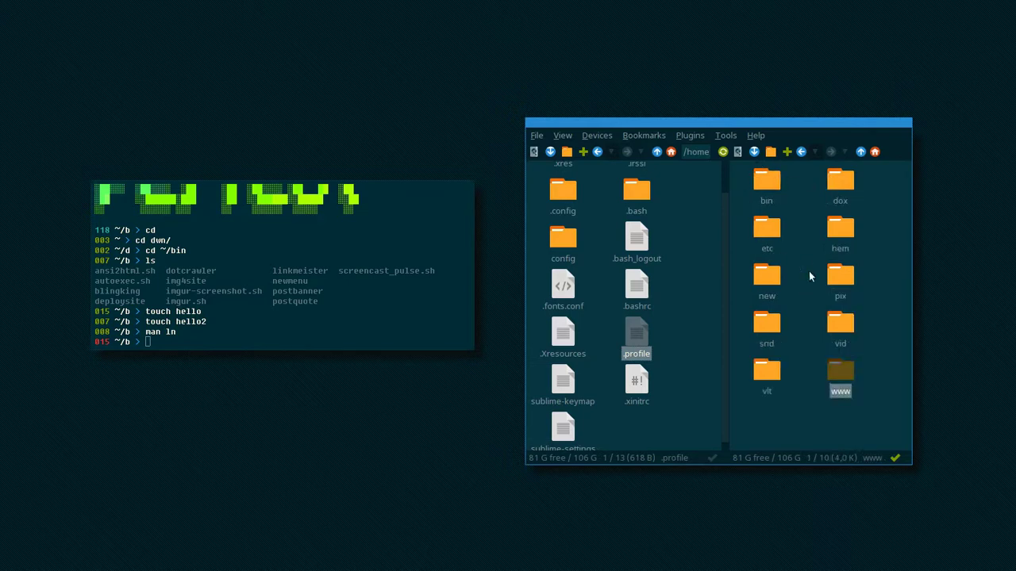
{"action": "left_click", "coordinate": [841, 328]}
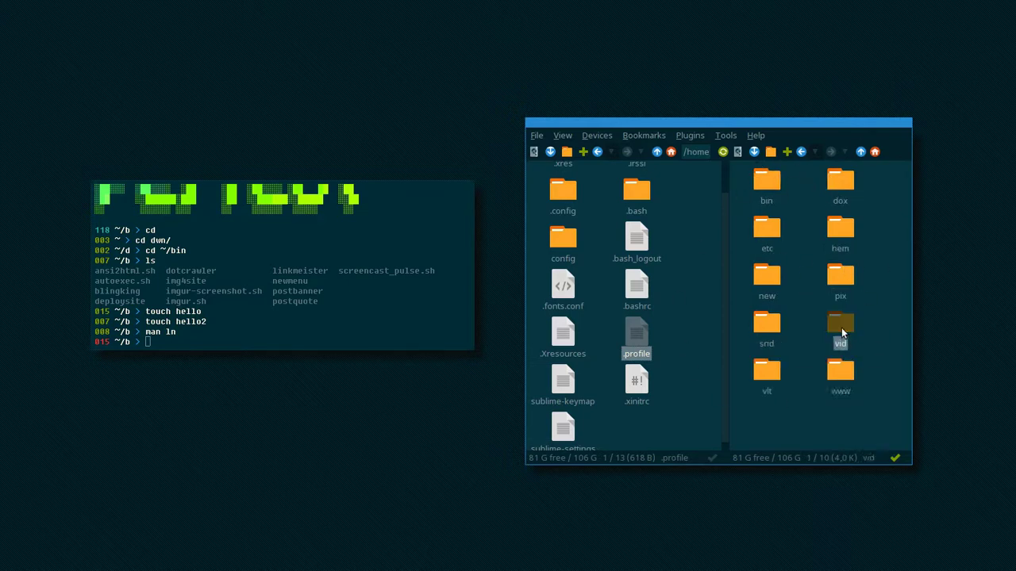
{"action": "left_click", "coordinate": [847, 368]}
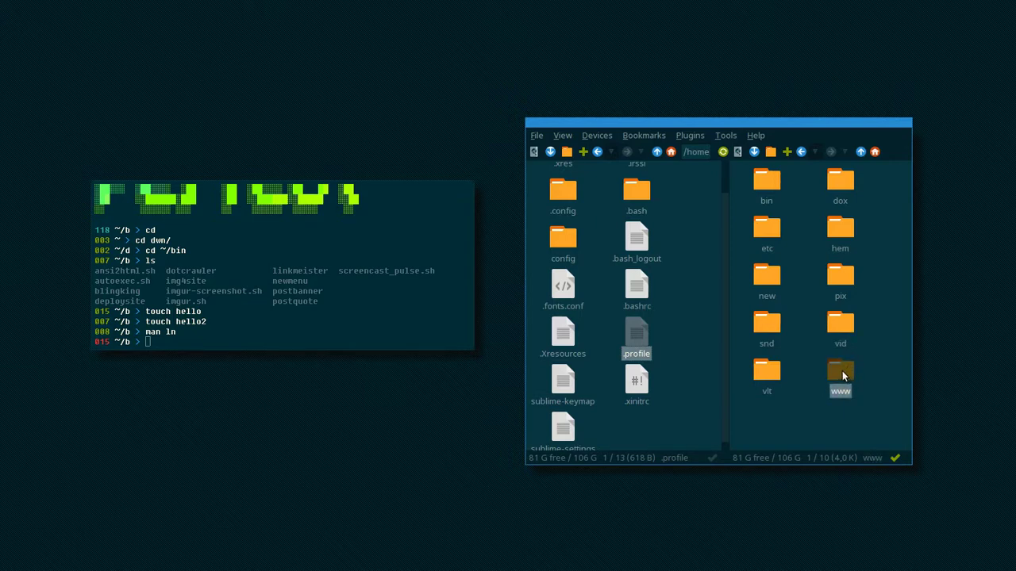
Open the www folder in the Dropbox panel, and bring up the mouseback post on the blog site in the browser.
{"action": "double_click", "coordinate": [842, 373]}
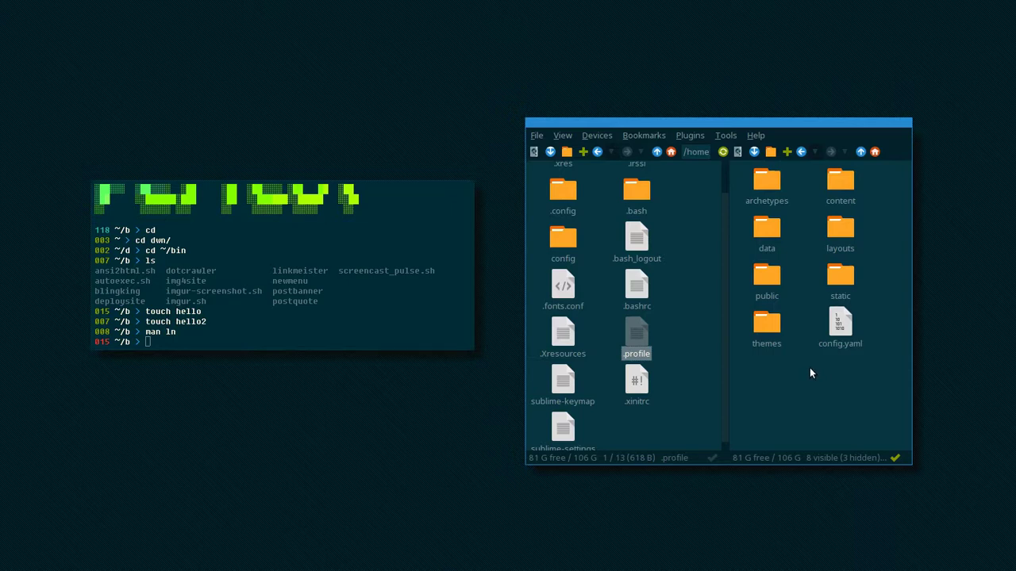
{"action": "key", "text": "super+2"}
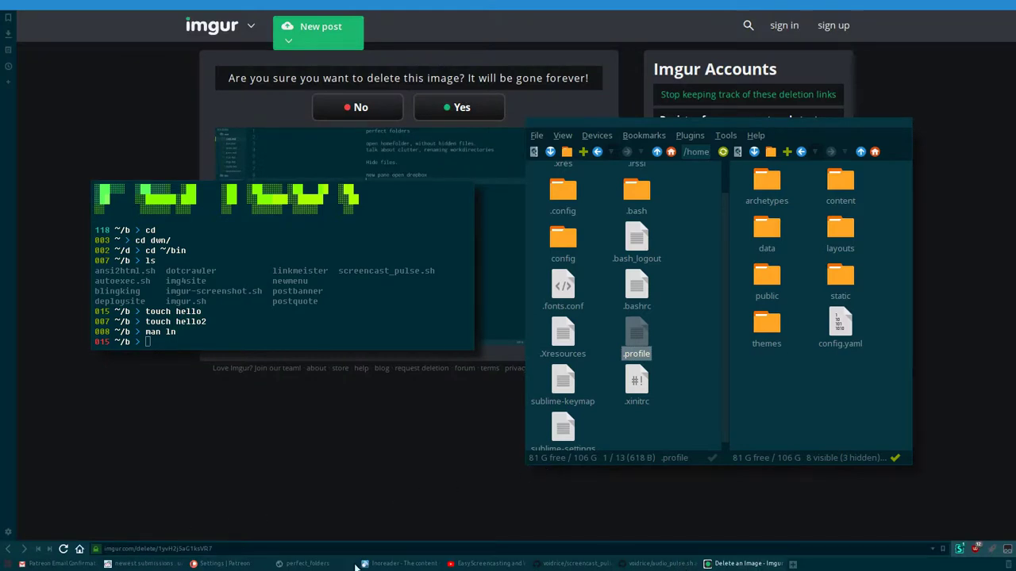
{"action": "left_click", "coordinate": [305, 563]}
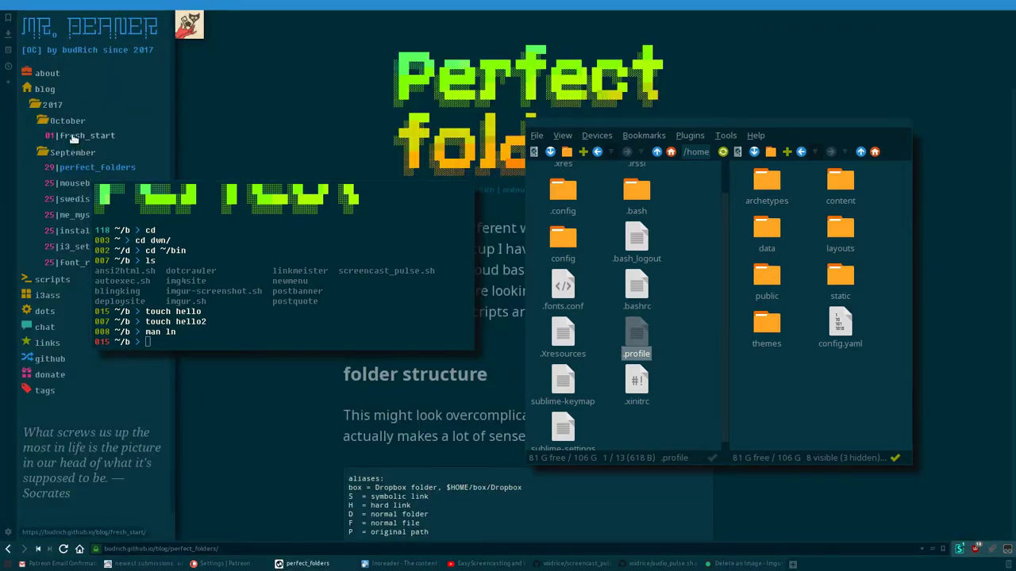
{"action": "left_click", "coordinate": [63, 191]}
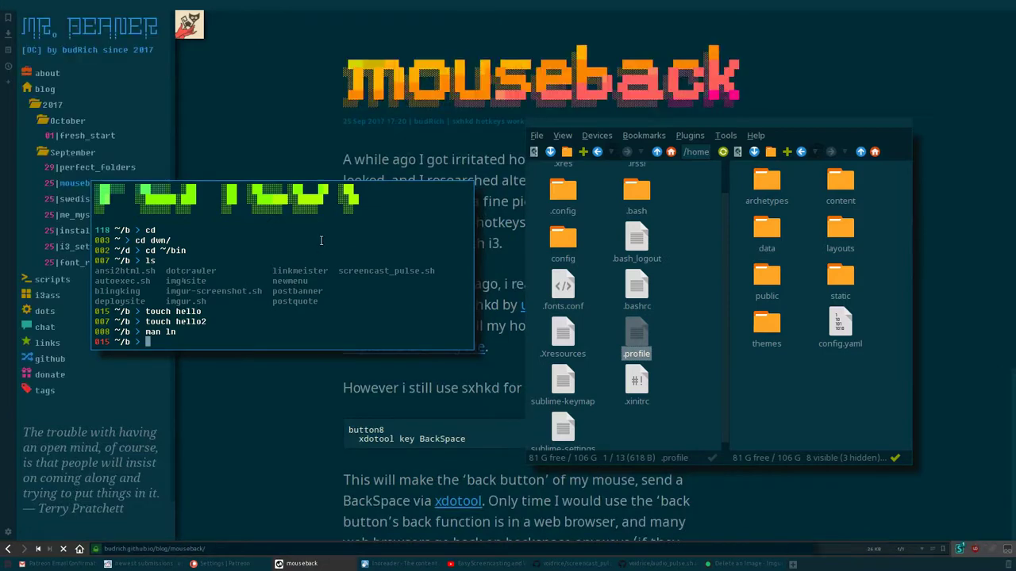
Hide the terminal and move the file manager aside to look through the mouseback post.
{"action": "key", "text": "super+minus"}
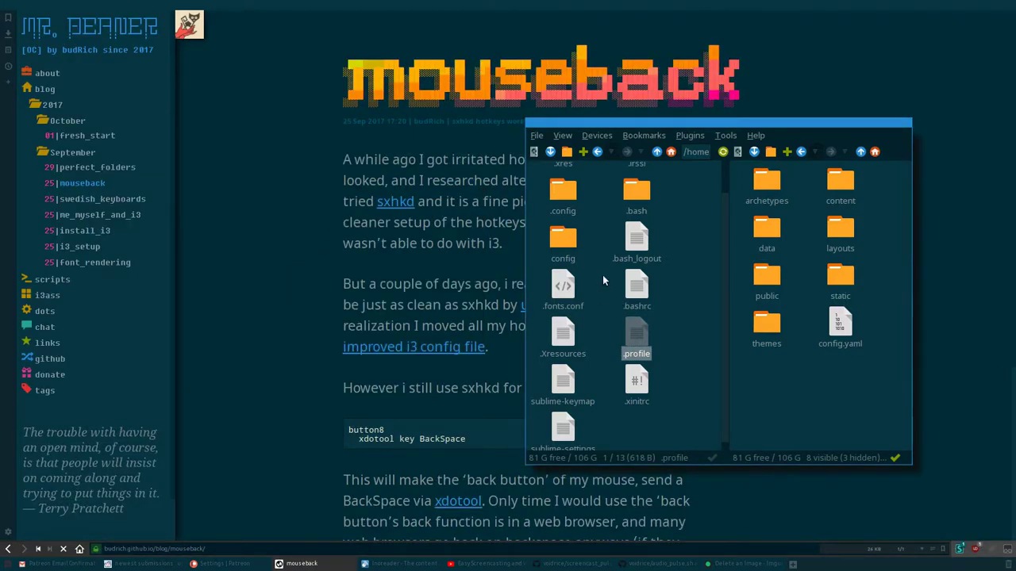
{"action": "left_click_drag", "start_coordinate": [602, 275], "coordinate": [737, 282]}
{"action": "scroll", "coordinate": [405, 173], "scroll_direction": "down", "scroll_amount": 8}
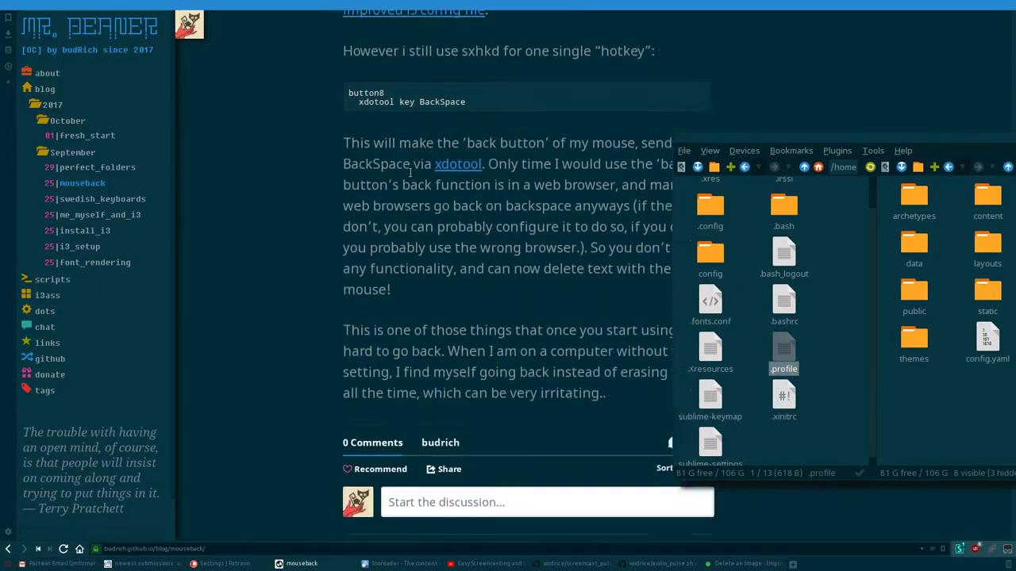
{"action": "scroll", "coordinate": [496, 149], "scroll_direction": "up", "scroll_amount": 8}
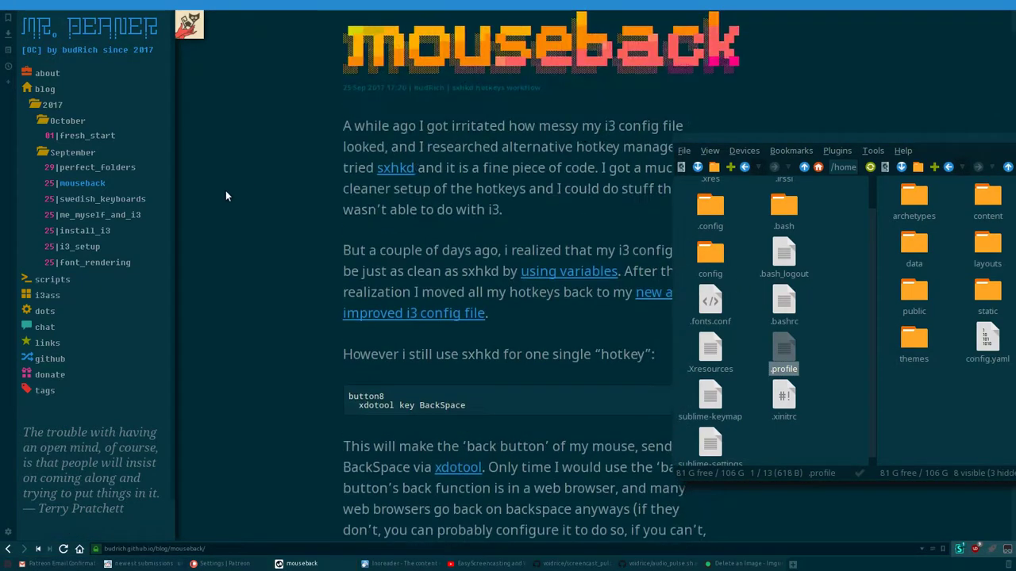
Open the profile page under dots on the website and read down to its code listing.
{"action": "left_click", "coordinate": [39, 311]}
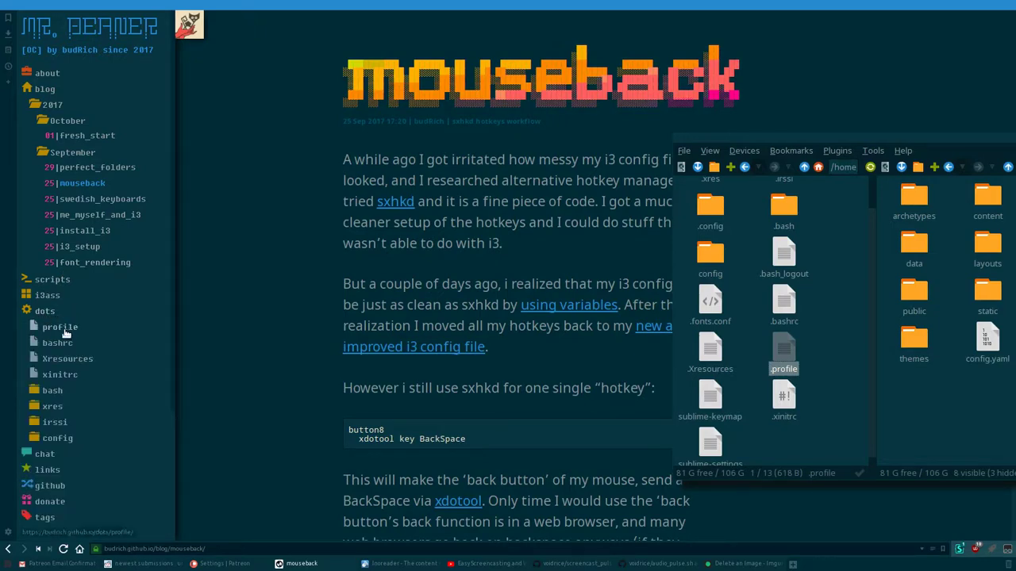
{"action": "left_click", "coordinate": [63, 332]}
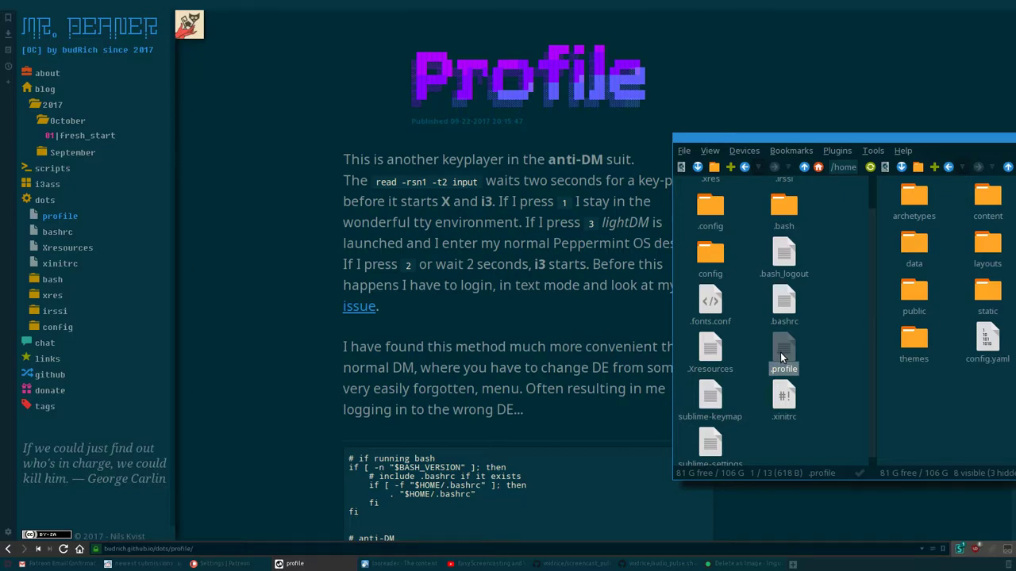
{"action": "scroll", "coordinate": [444, 284], "scroll_direction": "down", "scroll_amount": 3}
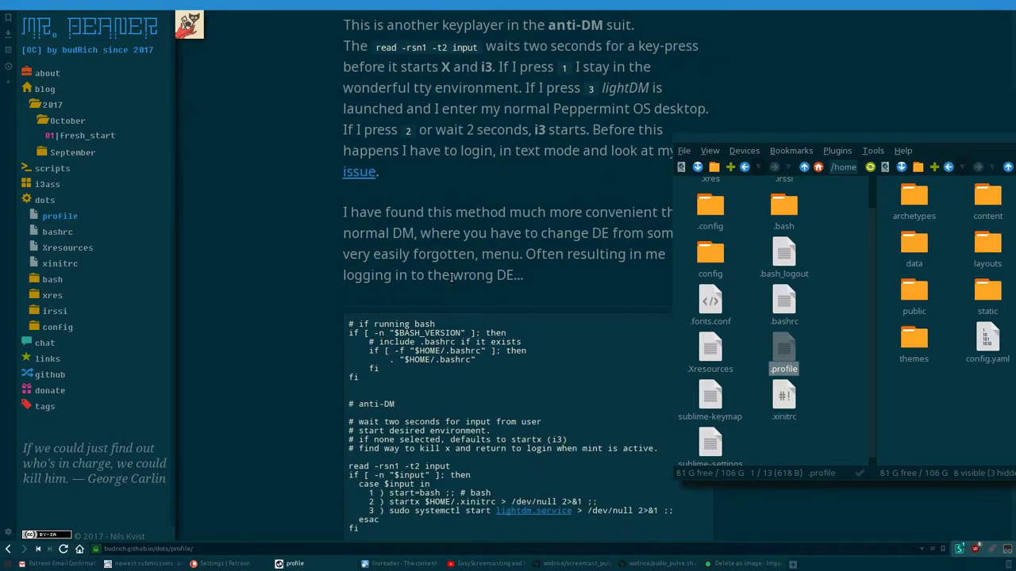
{"action": "scroll", "coordinate": [450, 277], "scroll_direction": "down", "scroll_amount": 2}
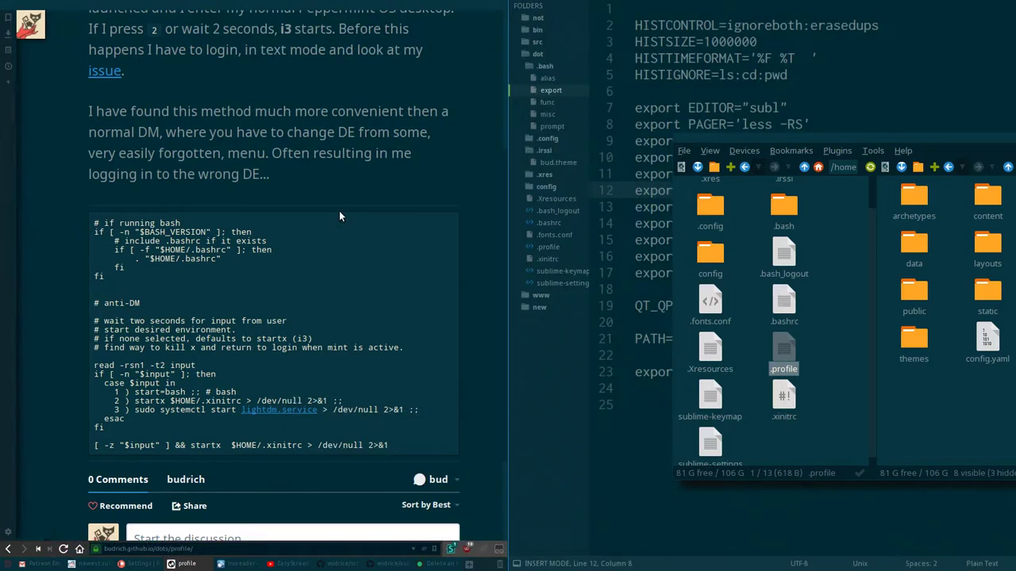
Open .profile from the dot folder in the text editor, uncover its text, and compare it with the website's code listing.
{"action": "left_click", "coordinate": [543, 67]}
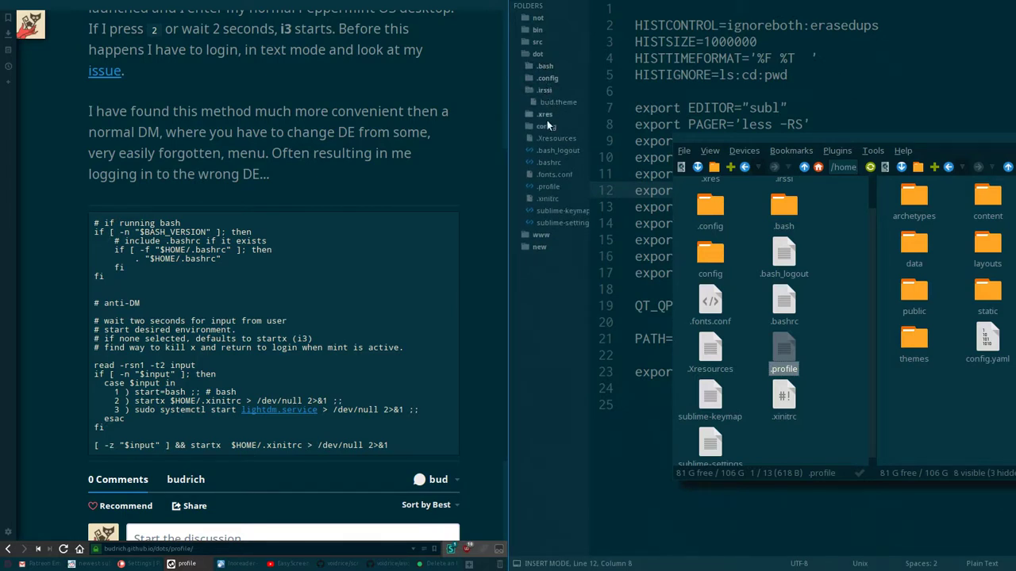
{"action": "left_click", "coordinate": [550, 188]}
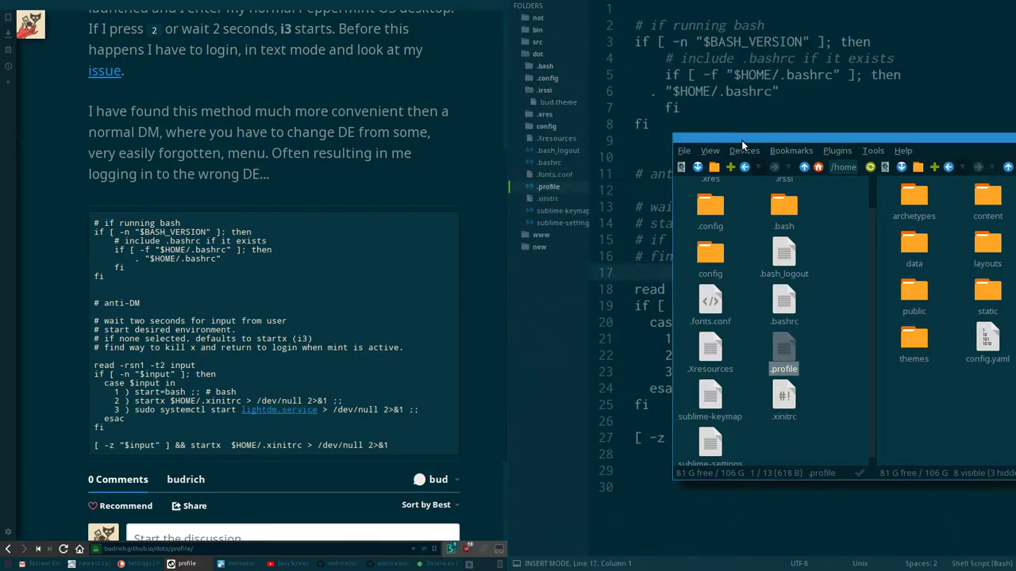
{"action": "left_click_drag", "start_coordinate": [742, 145], "coordinate": [965, 180]}
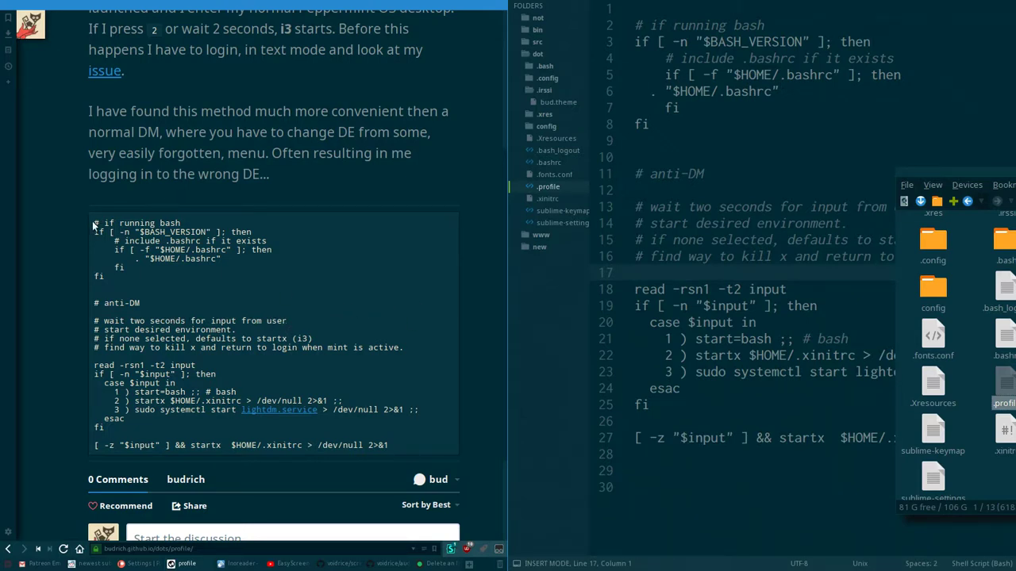
{"action": "right_click", "coordinate": [251, 270]}
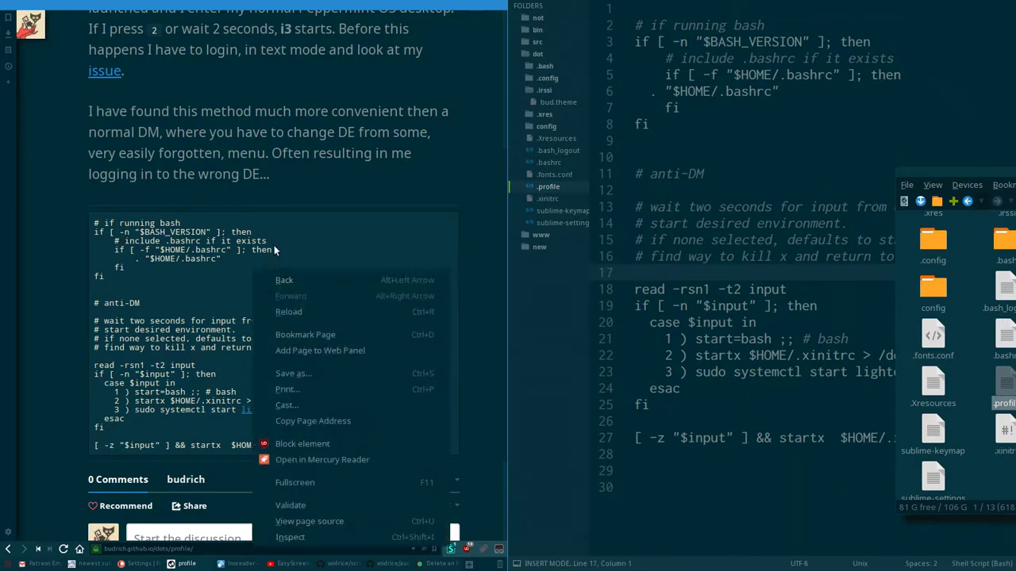
{"action": "left_click", "coordinate": [283, 249]}
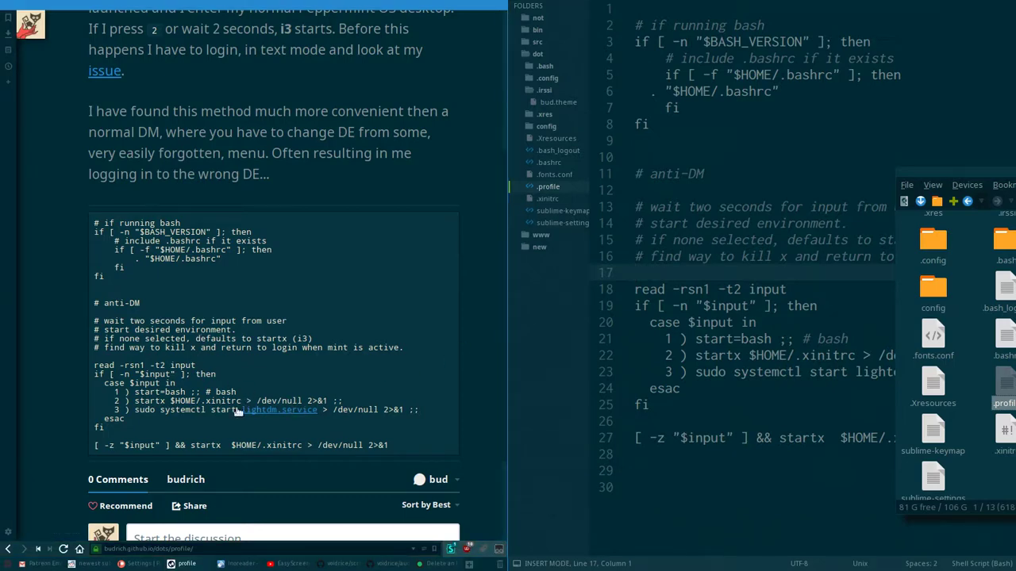
{"action": "scroll", "coordinate": [194, 439], "scroll_direction": "up", "scroll_amount": 2}
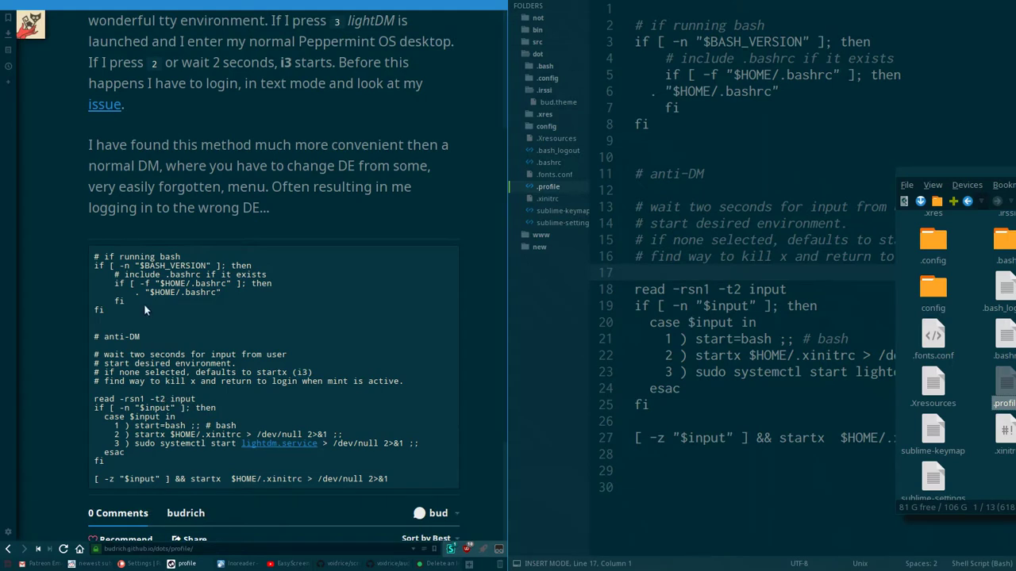
Place the file manager over the browser and open static/dots/profile/files inside the www folder.
{"action": "left_click_drag", "start_coordinate": [944, 355], "coordinate": [445, 345]}
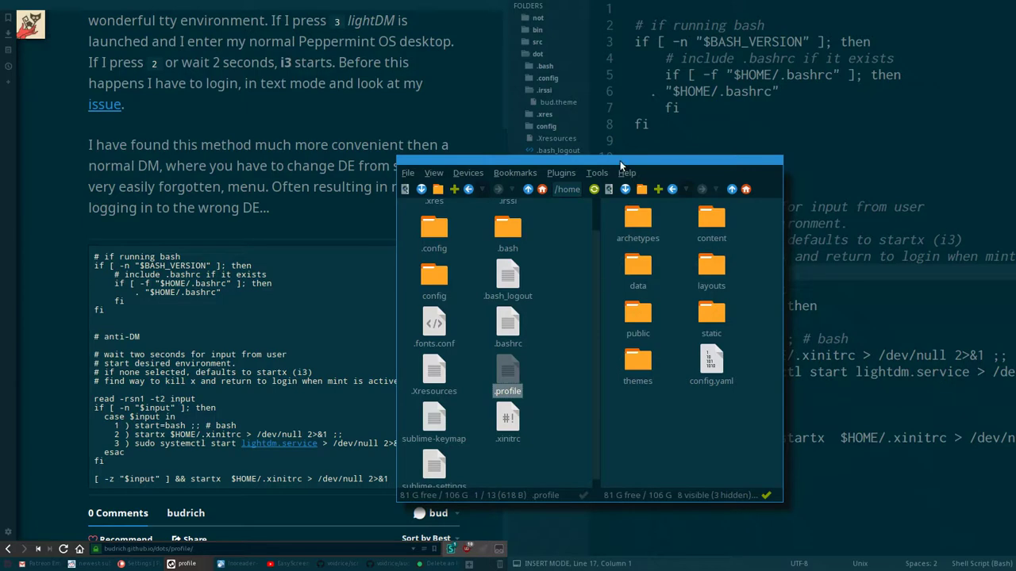
{"action": "left_click_drag", "start_coordinate": [619, 160], "coordinate": [258, 173]}
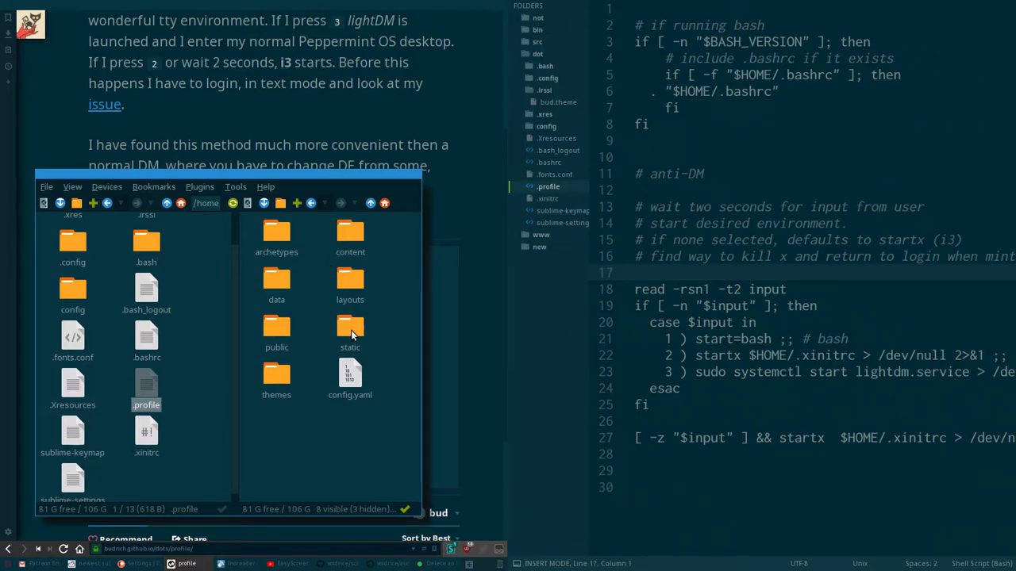
{"action": "double_click", "coordinate": [352, 337]}
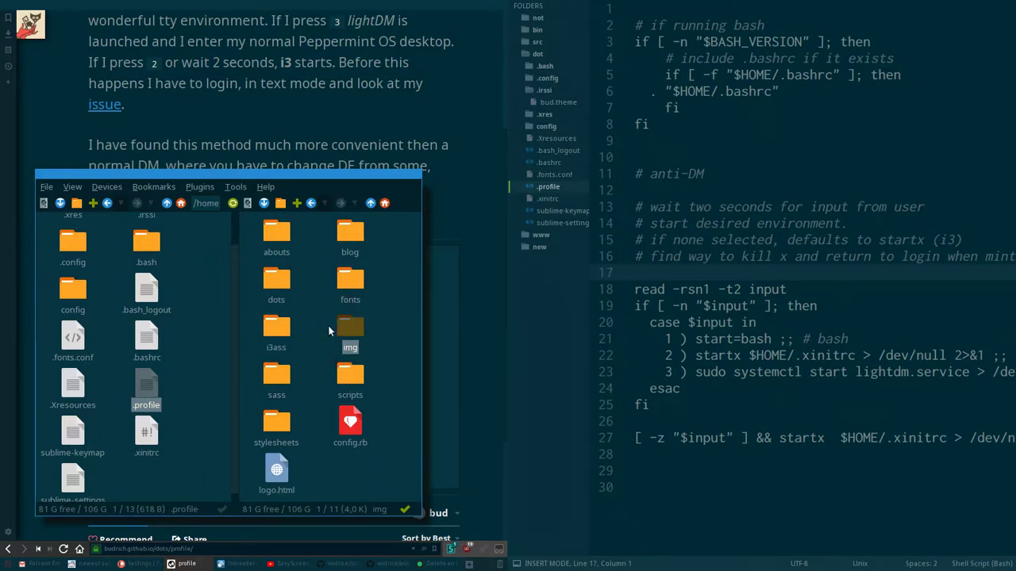
{"action": "double_click", "coordinate": [277, 282]}
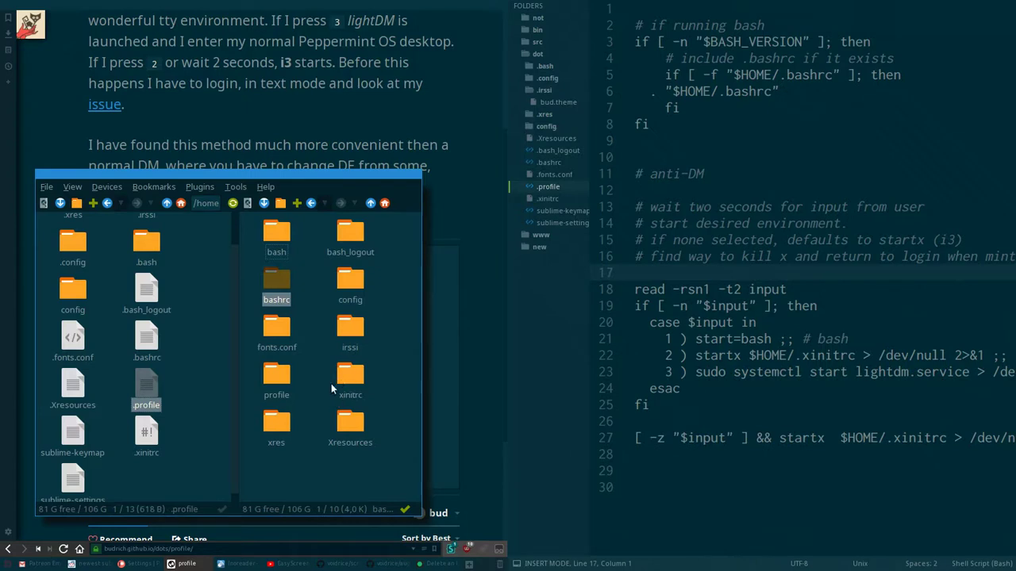
{"action": "left_click", "coordinate": [312, 367]}
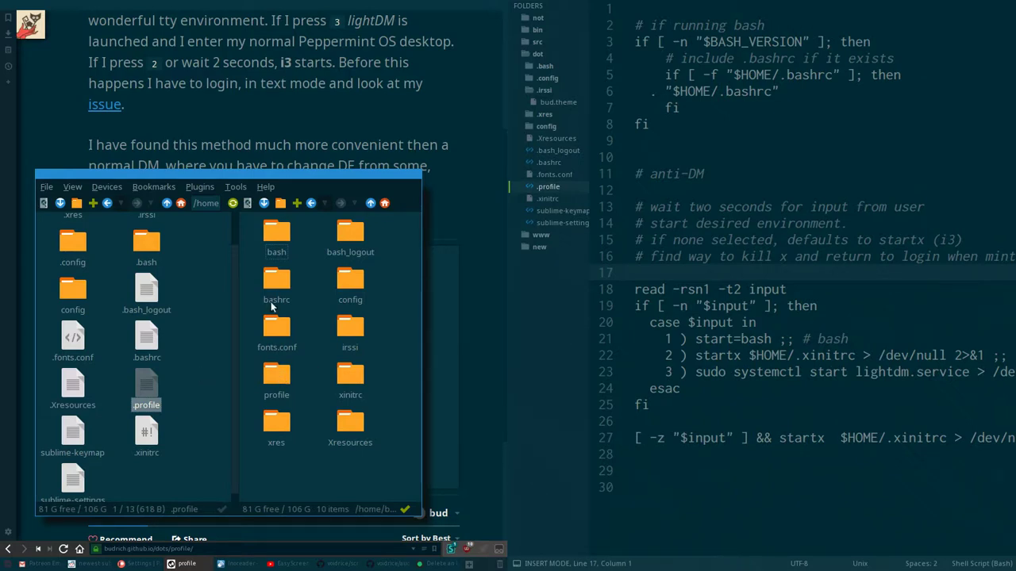
{"action": "left_click", "coordinate": [279, 377]}
{"action": "double_click", "coordinate": [278, 377]}
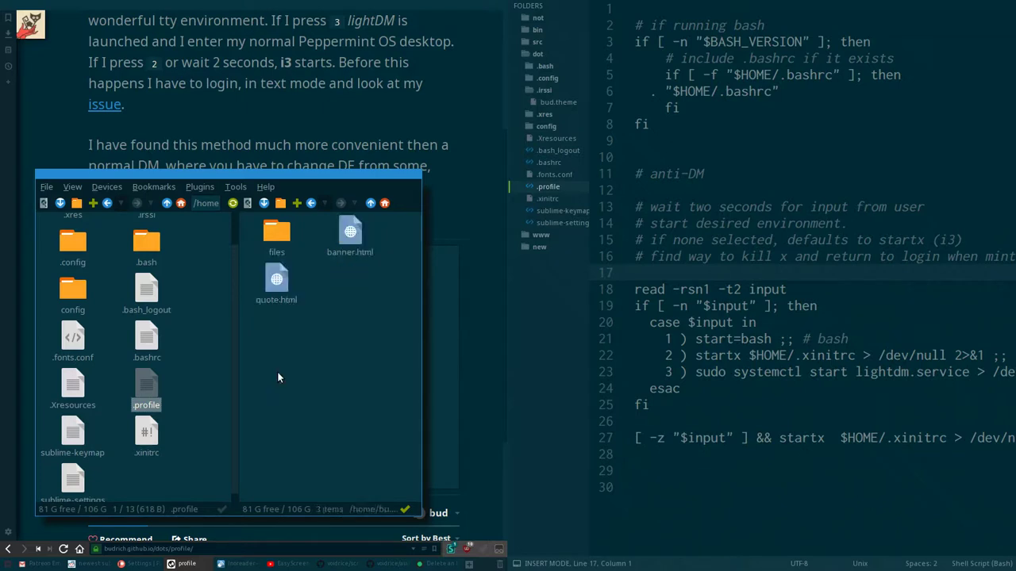
{"action": "double_click", "coordinate": [278, 236]}
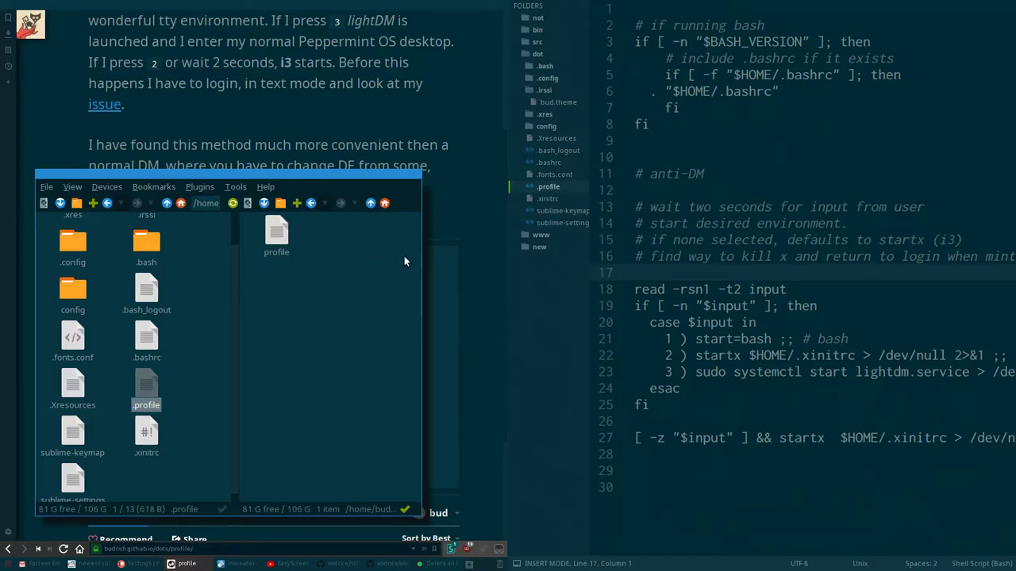
Enlarge the file manager window to show the full folder path, and select the profile file inside files.
{"action": "left_click_drag", "start_coordinate": [404, 261], "coordinate": [515, 206]}
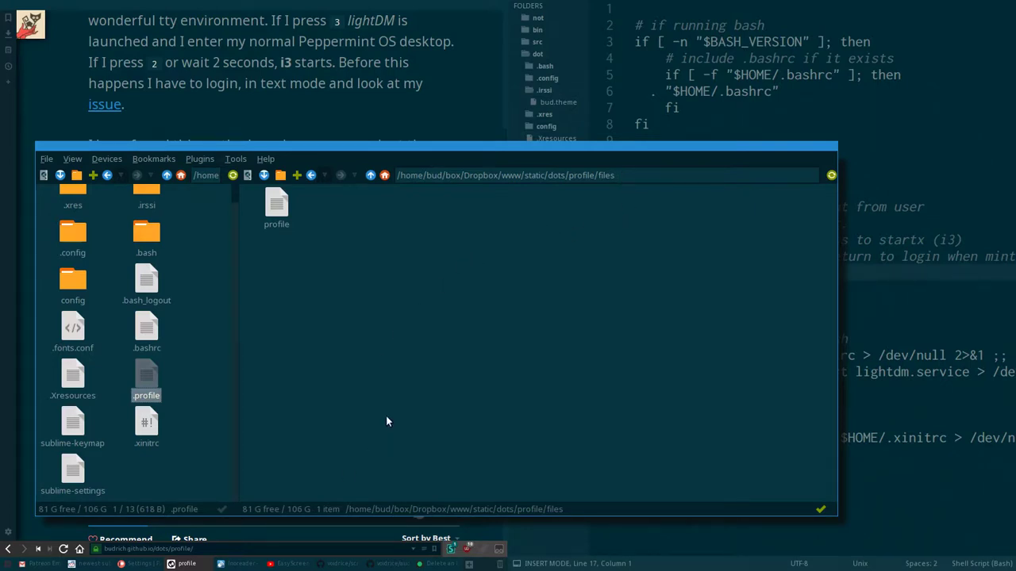
{"action": "key", "text": "F12"}
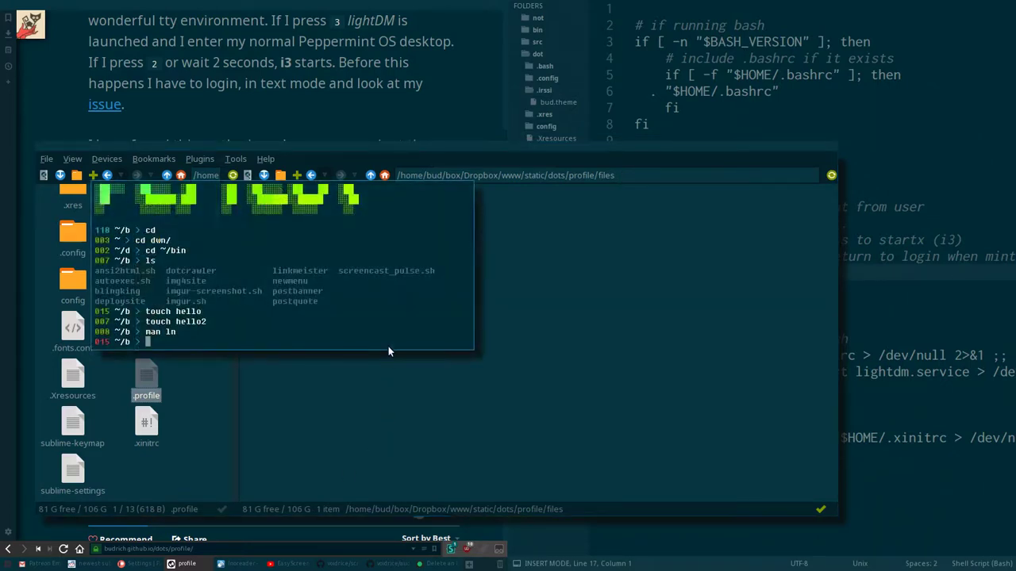
{"action": "key", "text": "F12"}
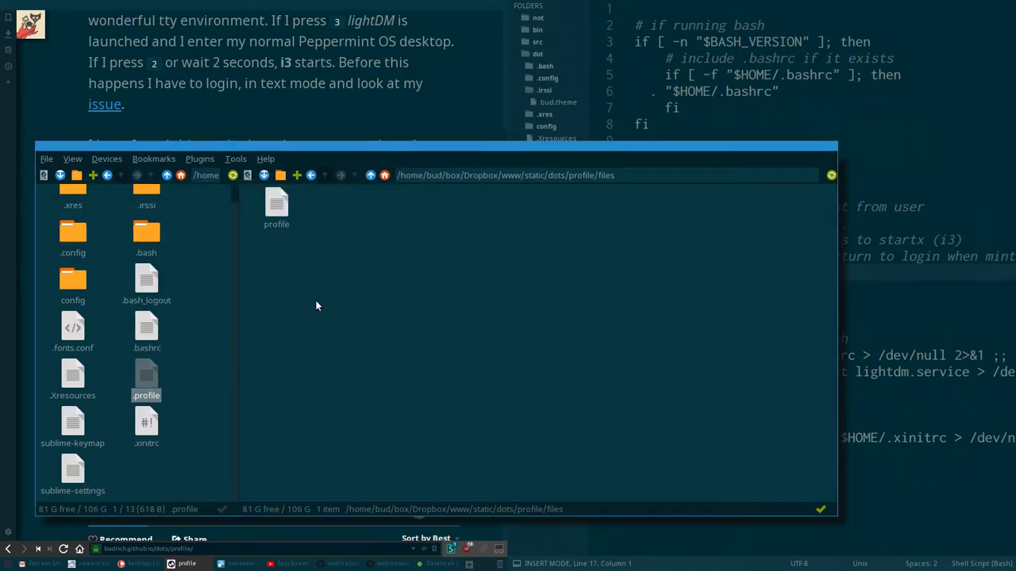
{"action": "left_click", "coordinate": [275, 211]}
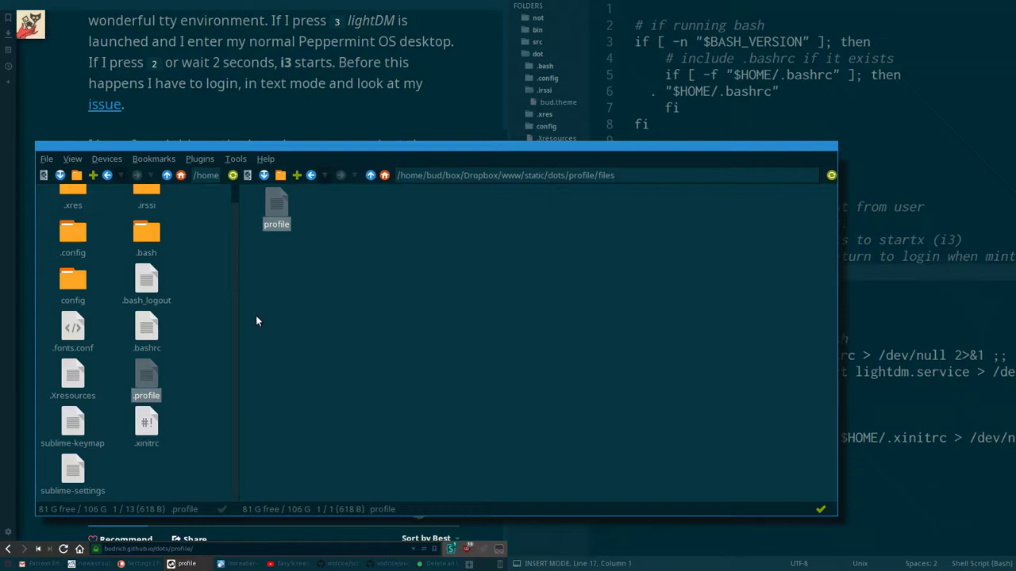
Select the .profile file in the home directory in place of the dot folder view, and widen that panel.
{"action": "left_click", "coordinate": [186, 356]}
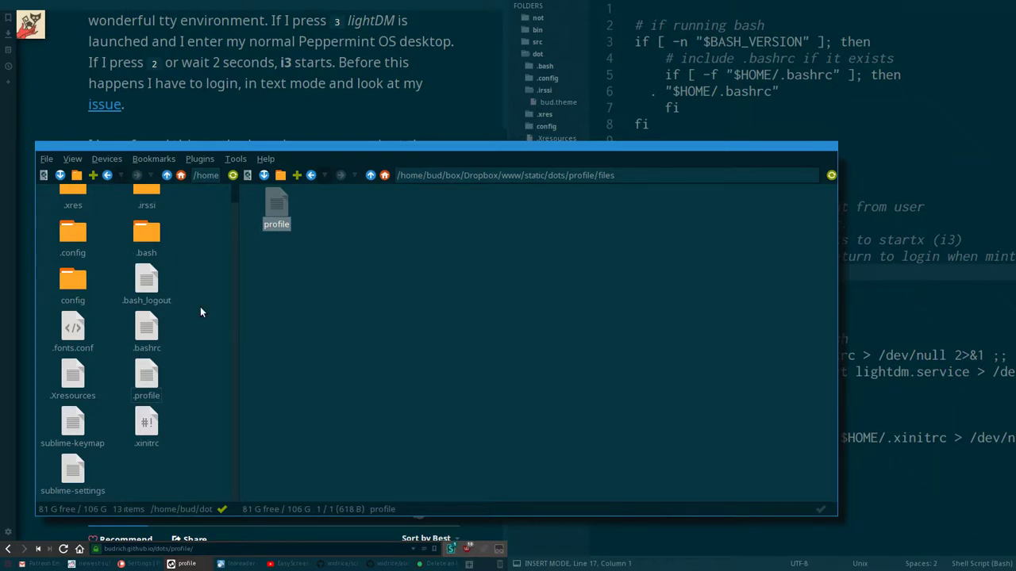
{"action": "key", "text": "alt+Left"}
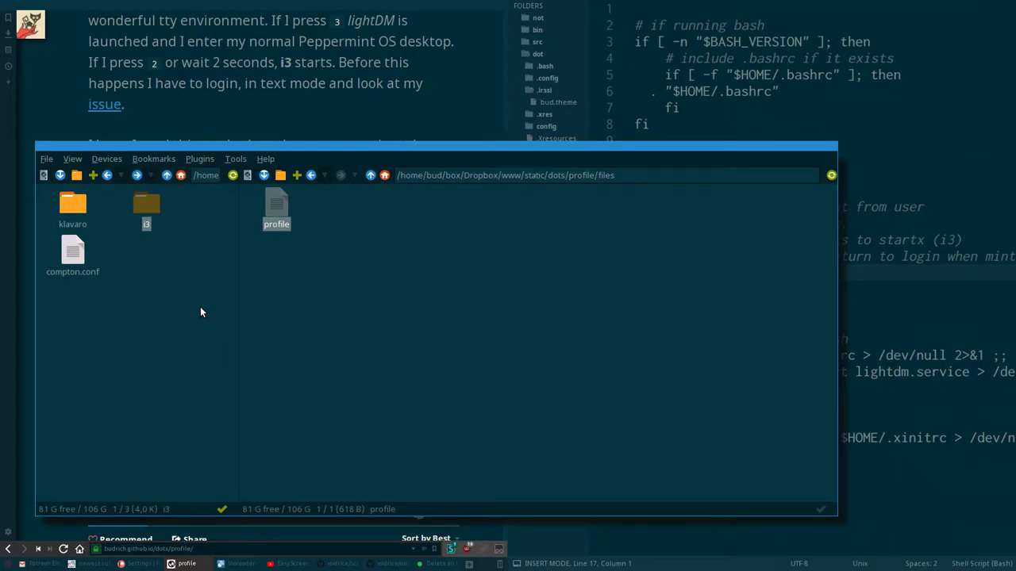
{"action": "key", "text": "alt+Up"}
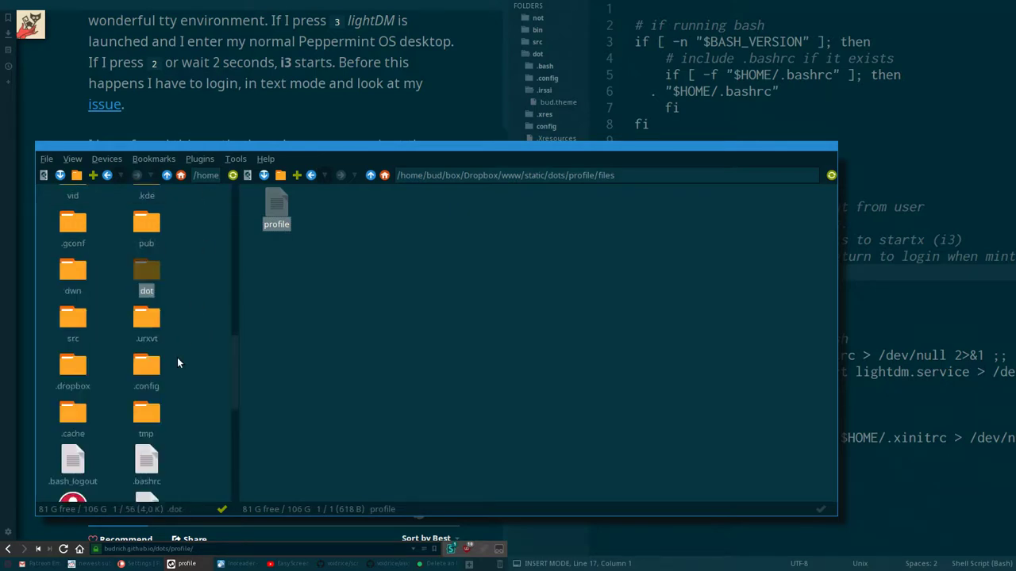
{"action": "scroll", "coordinate": [177, 357], "scroll_direction": "down", "scroll_amount": 5}
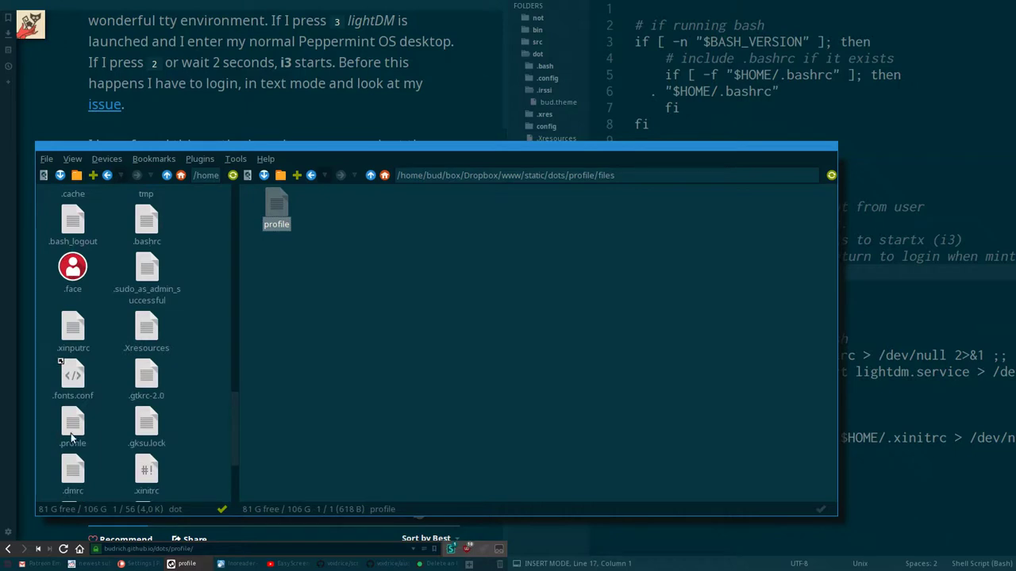
{"action": "left_click", "coordinate": [71, 432]}
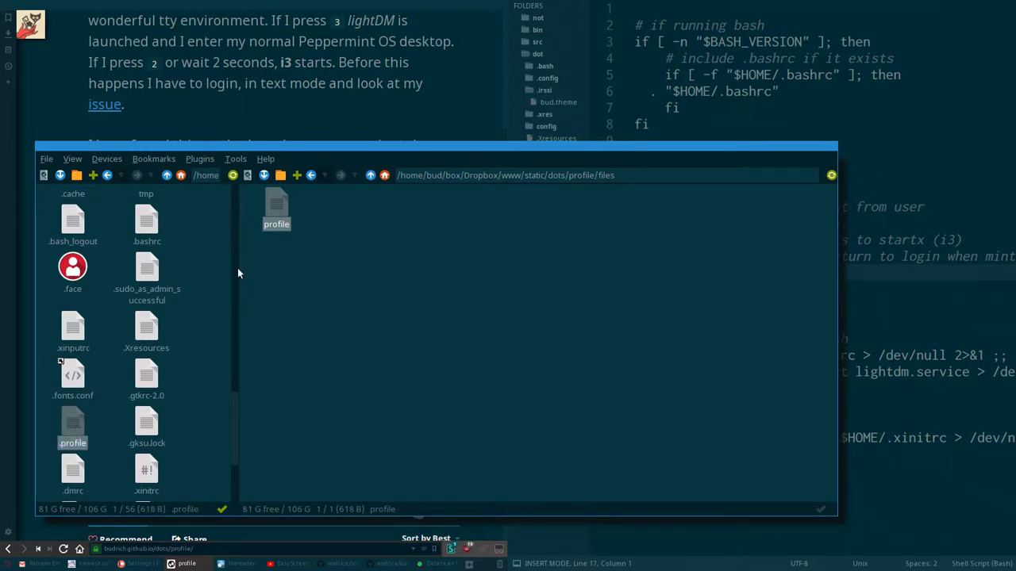
{"action": "scroll", "coordinate": [237, 273], "scroll_direction": "up", "scroll_amount": 5}
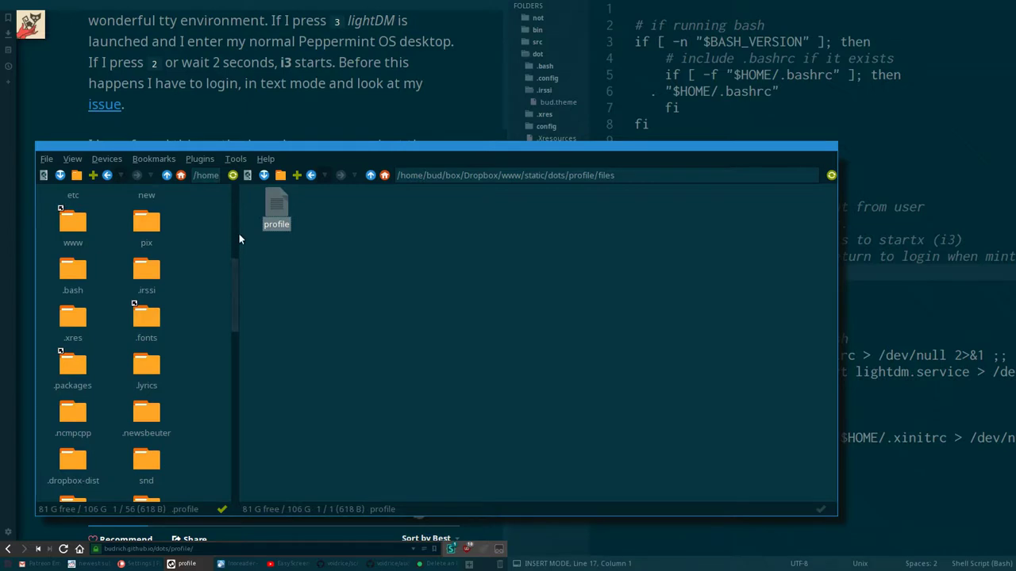
{"action": "left_click_drag", "start_coordinate": [239, 233], "coordinate": [339, 241]}
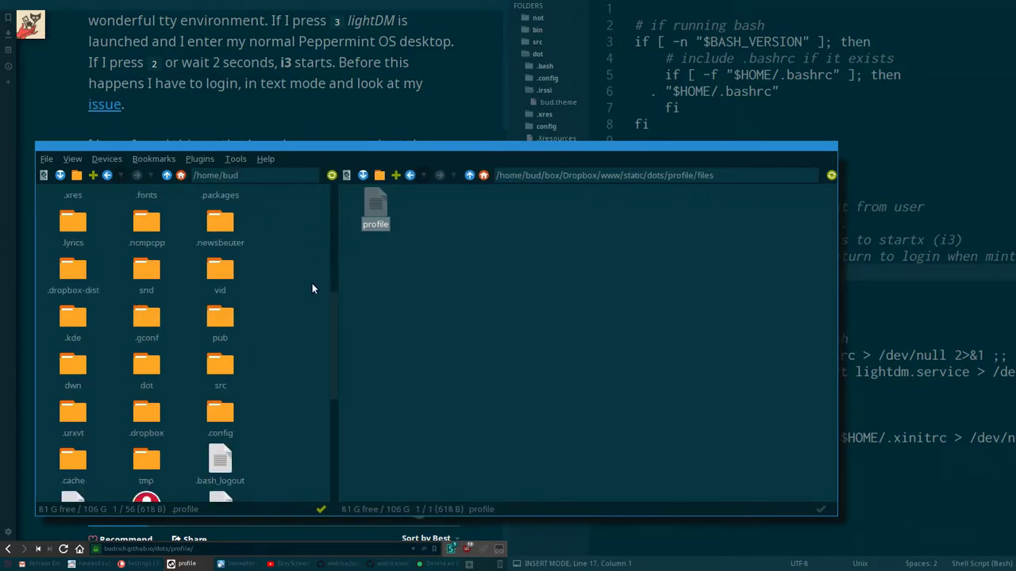
Open the dot folder from the home directory and select its .profile file, with the website's profile file selected alongside.
{"action": "left_click_drag", "start_coordinate": [331, 302], "coordinate": [337, 393]}
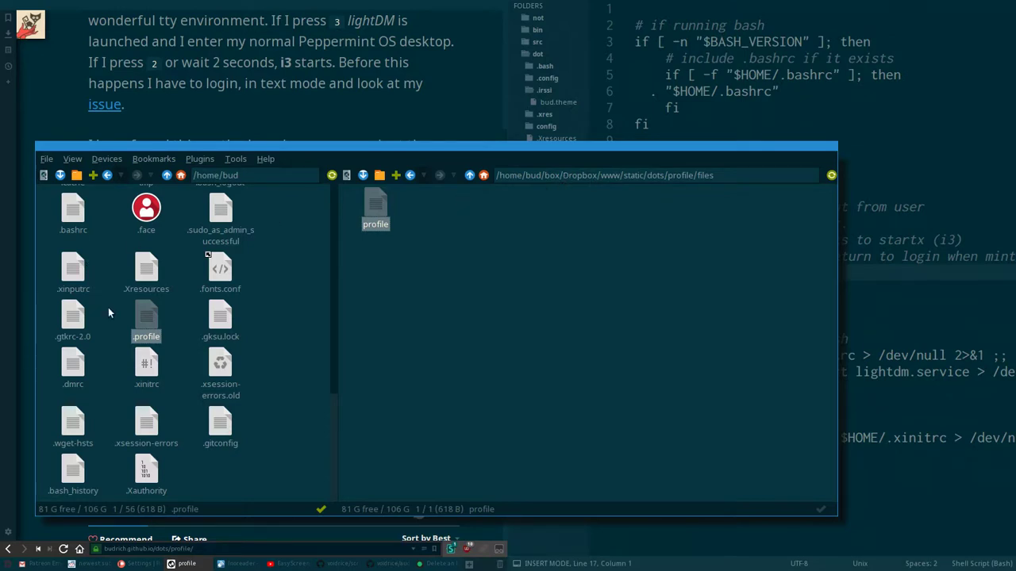
{"action": "scroll", "coordinate": [224, 305], "scroll_direction": "up", "scroll_amount": 2}
{"action": "scroll", "coordinate": [224, 305], "scroll_direction": "down", "scroll_amount": 2}
{"action": "scroll", "coordinate": [156, 336], "scroll_direction": "up", "scroll_amount": 3}
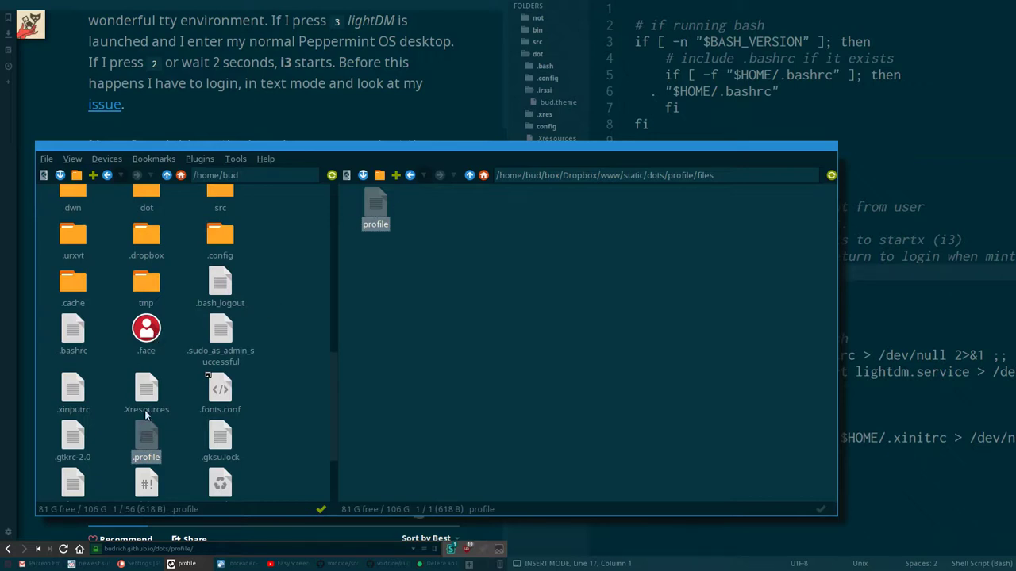
{"action": "left_click", "coordinate": [370, 202]}
{"action": "left_click", "coordinate": [143, 429]}
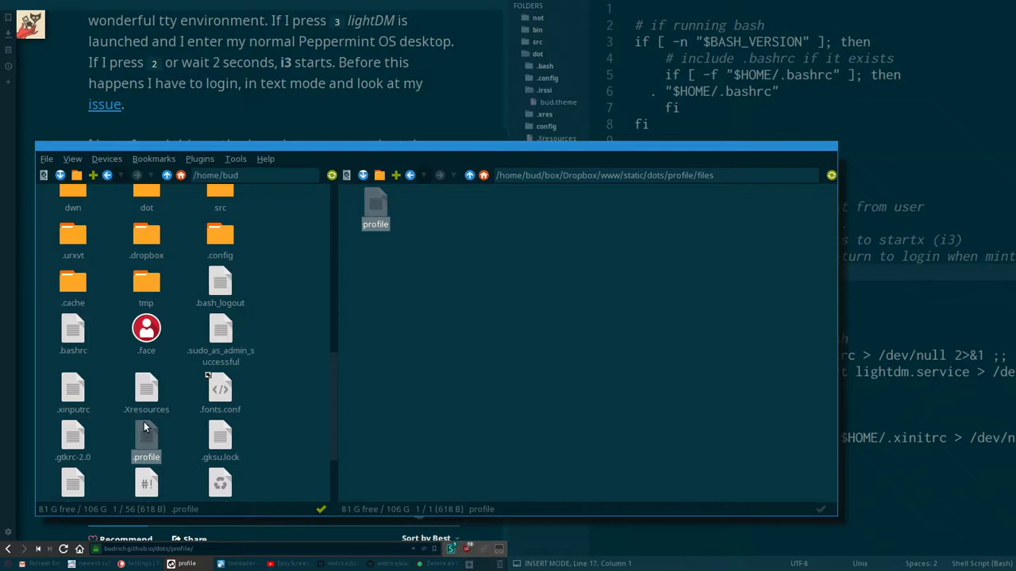
{"action": "left_click", "coordinate": [149, 202]}
{"action": "double_click", "coordinate": [147, 212]}
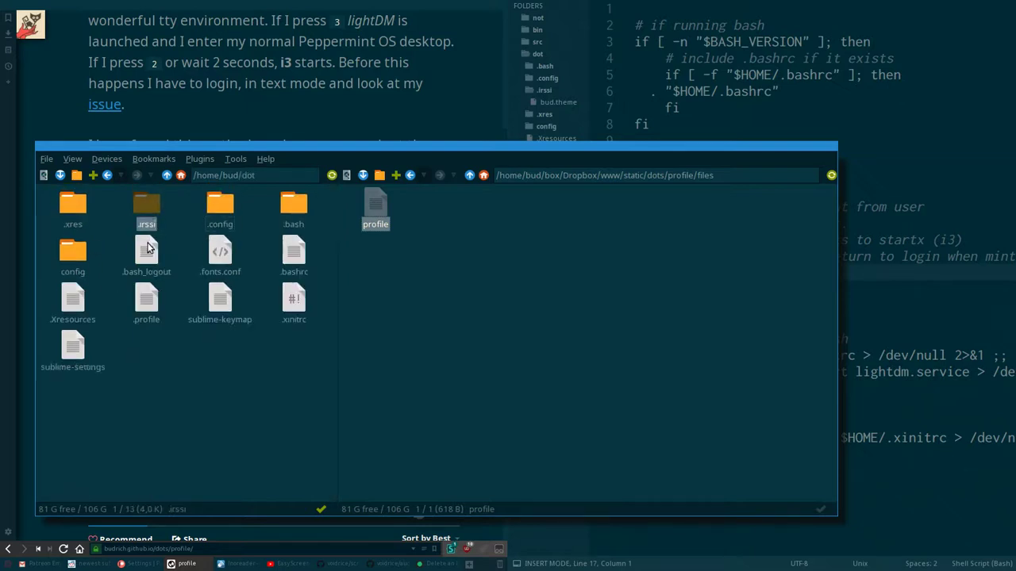
{"action": "left_click", "coordinate": [143, 305]}
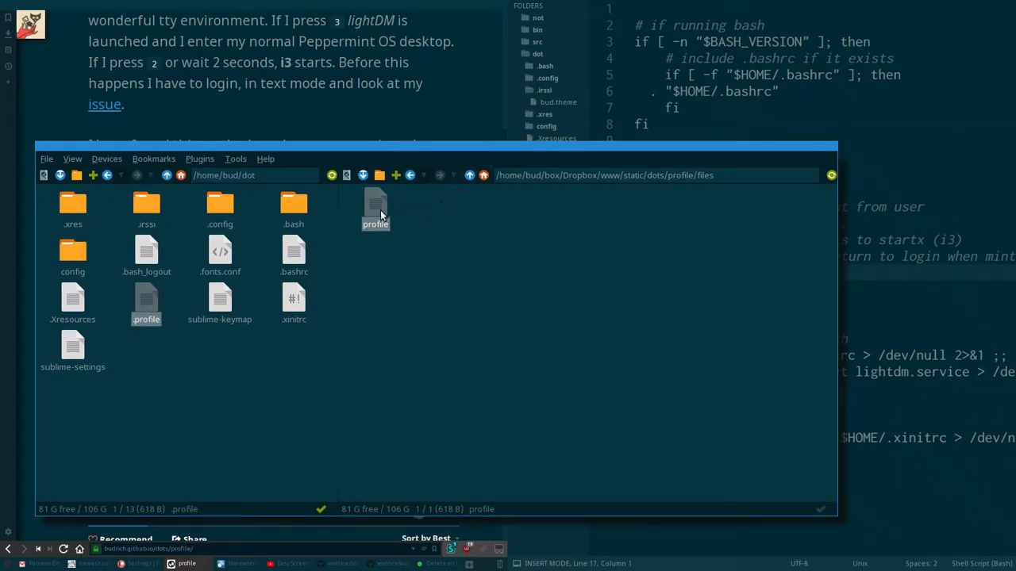
Select .fonts.conf, .bash_logout and sublime-keymap in turn in the dot folder, and narrow the file manager to uncover the editor.
{"action": "left_click", "coordinate": [225, 249]}
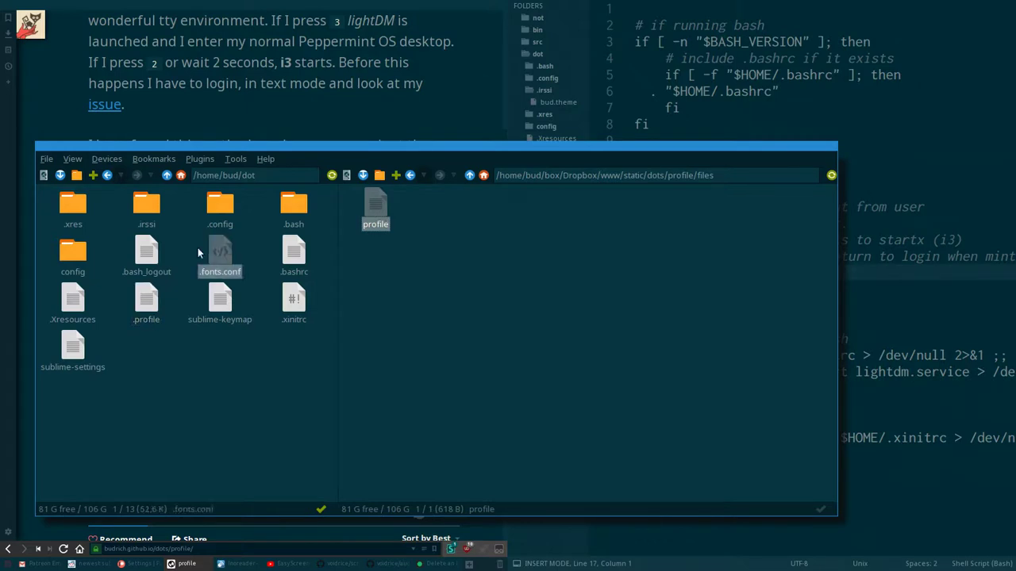
{"action": "left_click", "coordinate": [152, 258]}
{"action": "left_click", "coordinate": [216, 305]}
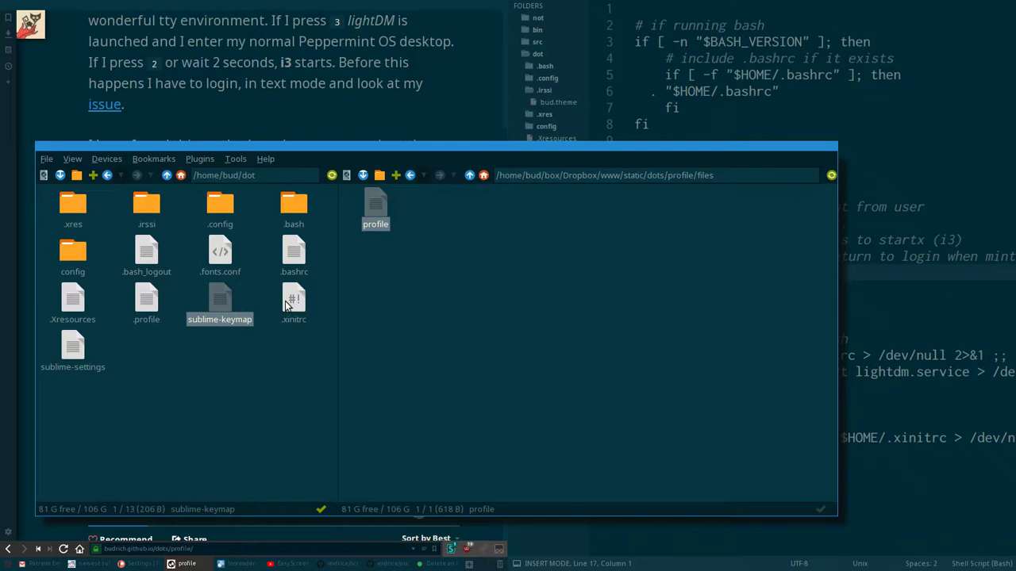
{"action": "left_click", "coordinate": [425, 293]}
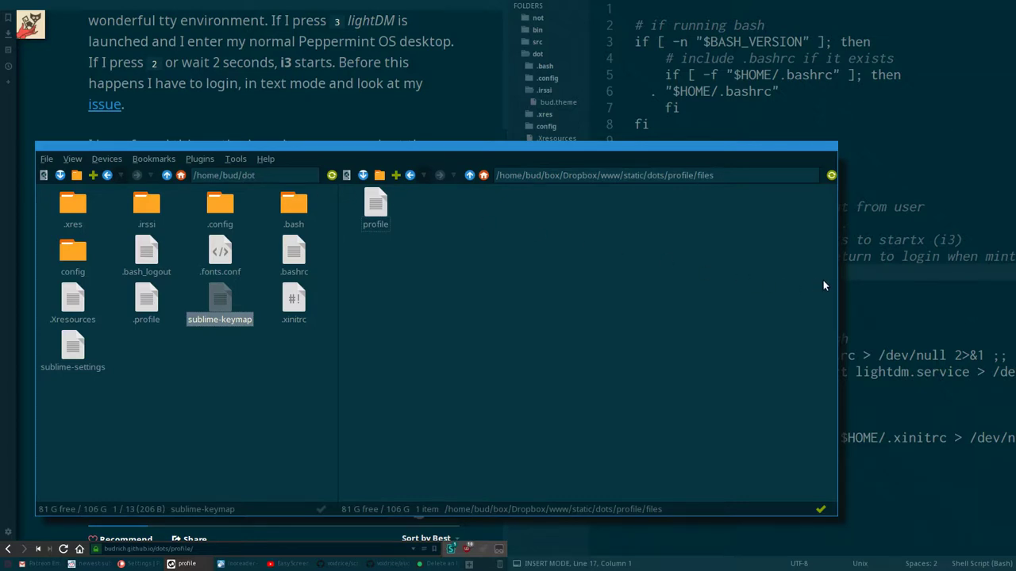
{"action": "left_click_drag", "start_coordinate": [824, 282], "coordinate": [475, 286]}
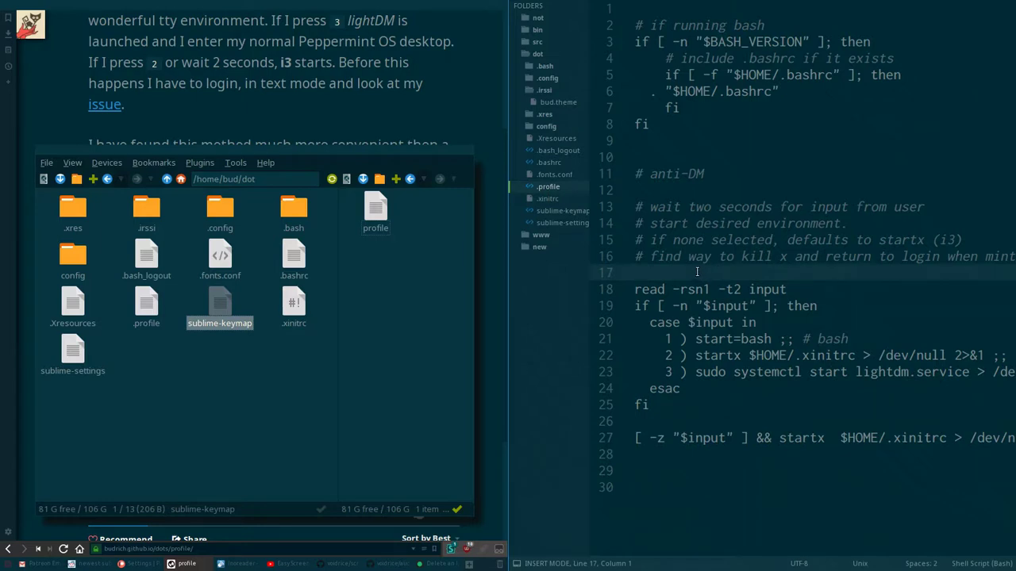
Add the comment "# sdfsdfsdf" on line 17 of .profile and save the file.
{"action": "type", "text": "sdfsdfsdf"}
{"action": "key", "text": "ctrl+slash"}
{"action": "key", "text": "ctrl+s"}
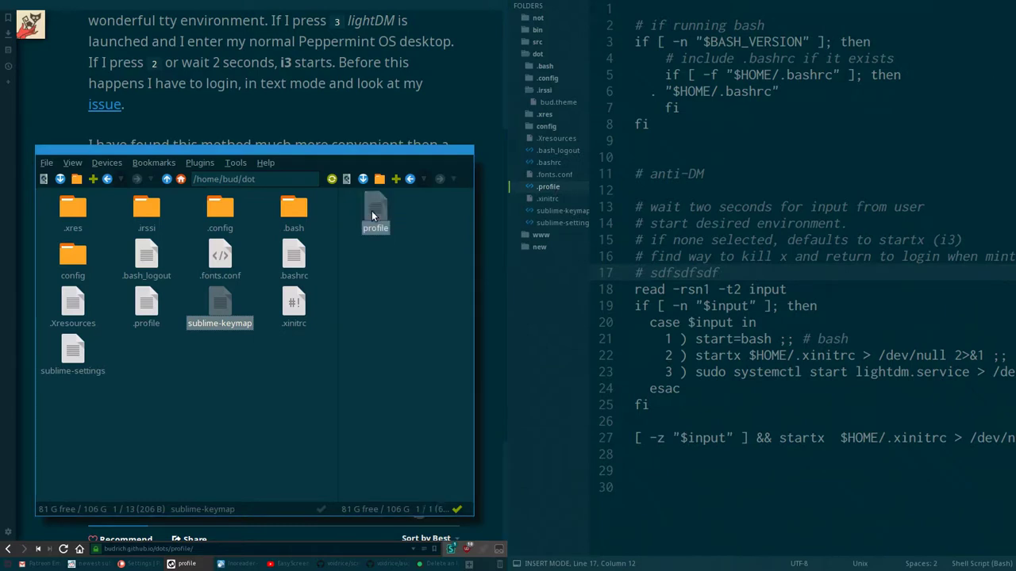
Open the website's profile file in the text editor to check line 17, and return to the dot folder's .profile.
{"action": "left_click_drag", "start_coordinate": [372, 210], "coordinate": [733, 227]}
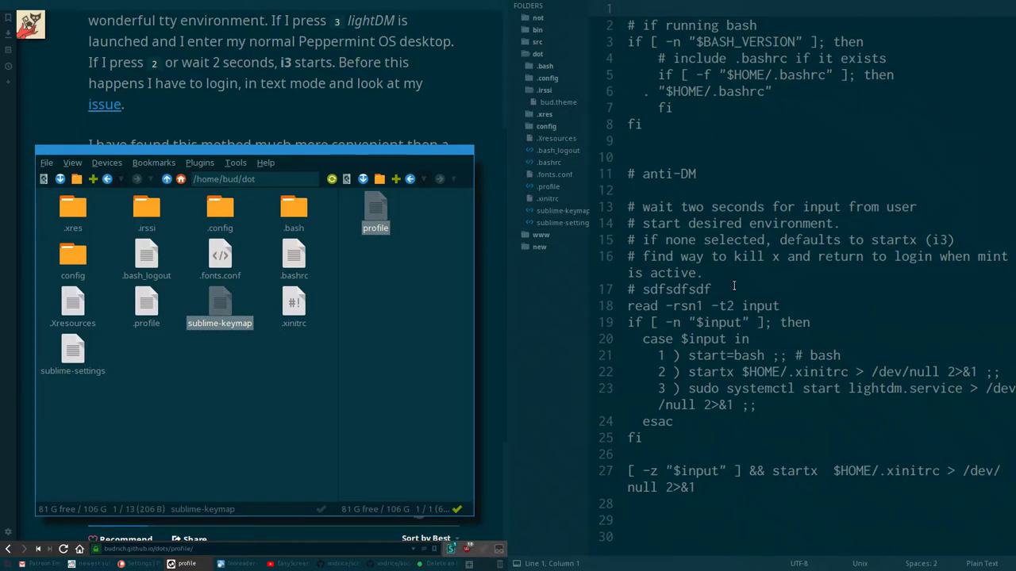
{"action": "key", "text": "alt+Tab"}
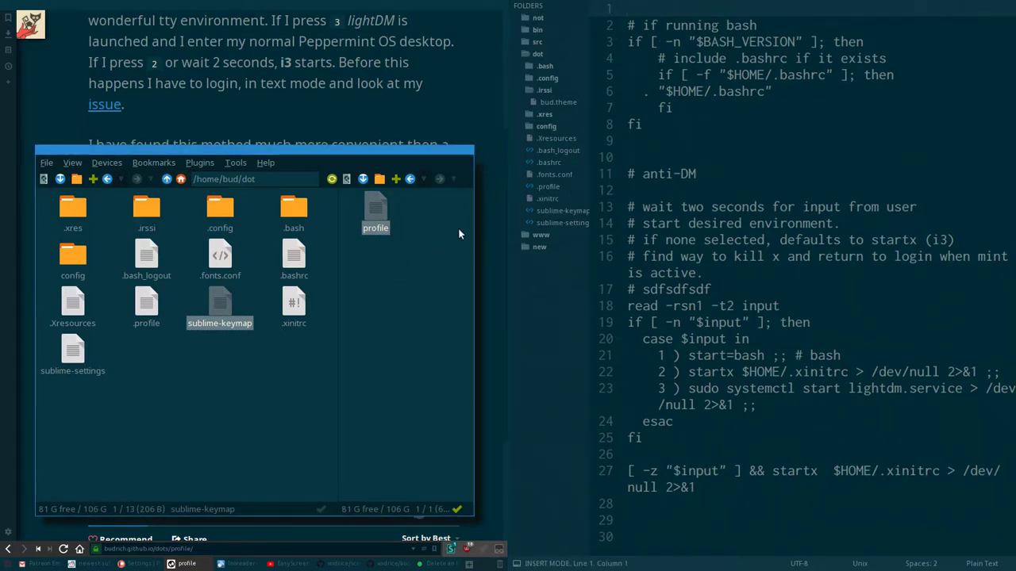
{"action": "left_click", "coordinate": [731, 150]}
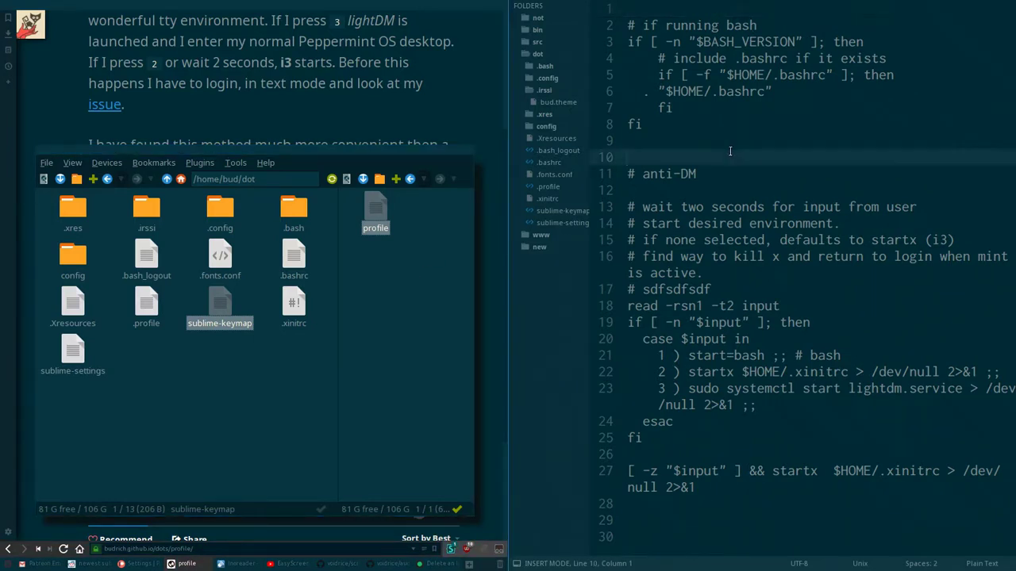
{"action": "key", "text": "ctrl+Tab"}
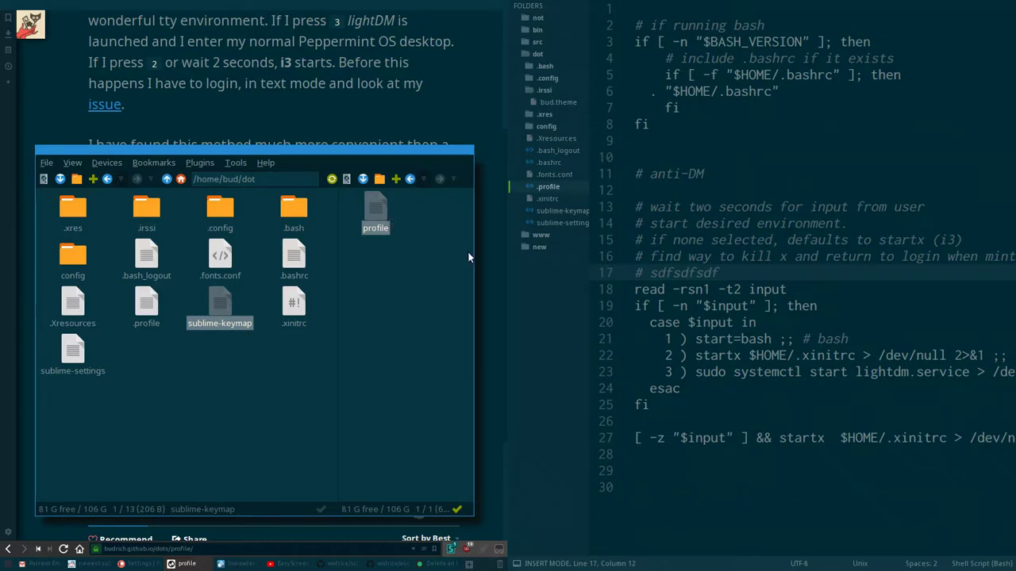
Resize the file manager and move it off the web page's code listing, and bring up a small terminal.
{"action": "left_click_drag", "start_coordinate": [464, 243], "coordinate": [911, 211]}
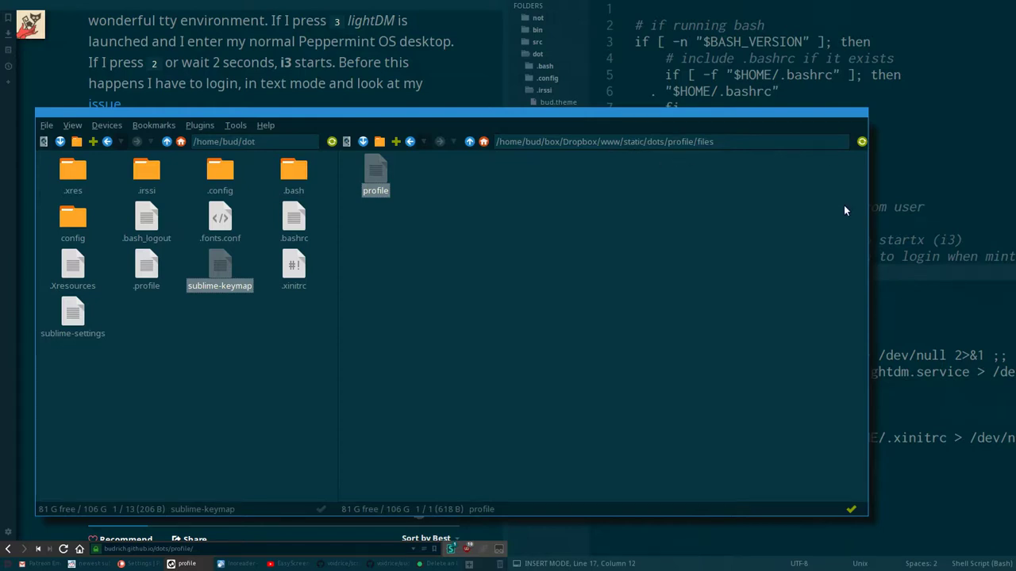
{"action": "left_click_drag", "start_coordinate": [844, 205], "coordinate": [501, 205]}
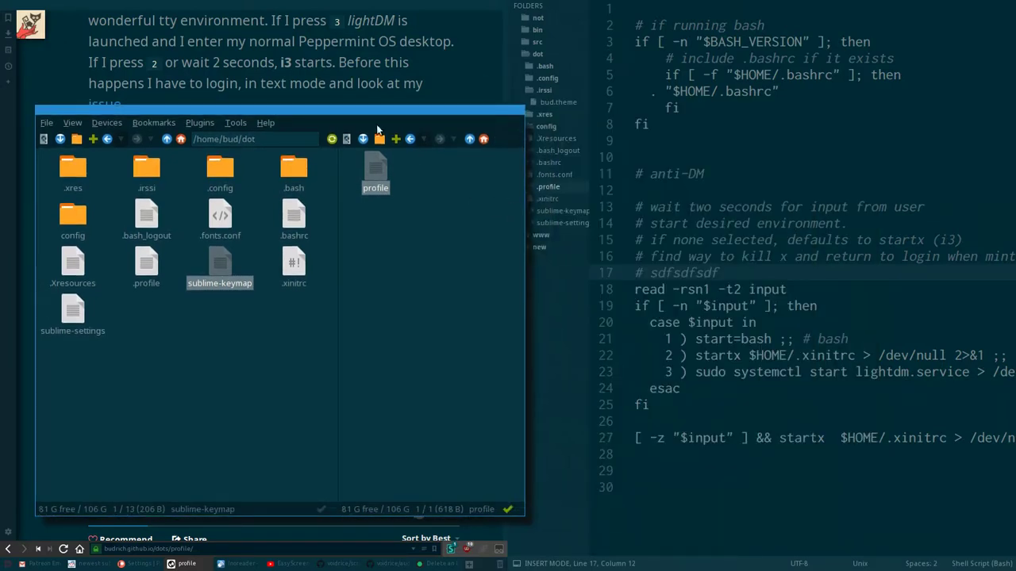
{"action": "left_click_drag", "start_coordinate": [378, 130], "coordinate": [794, 140]}
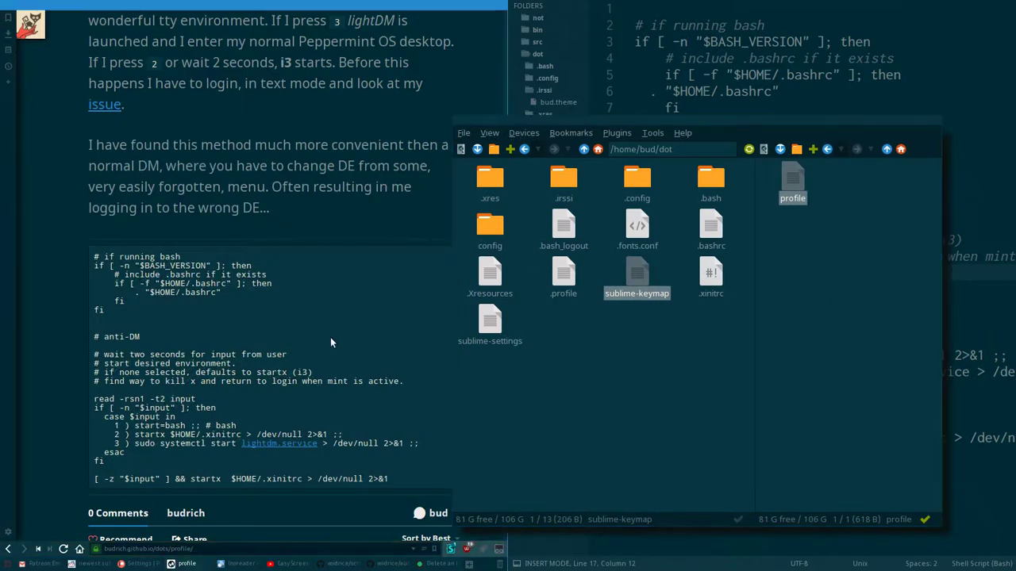
{"action": "left_click_drag", "start_coordinate": [650, 120], "coordinate": [229, 102]}
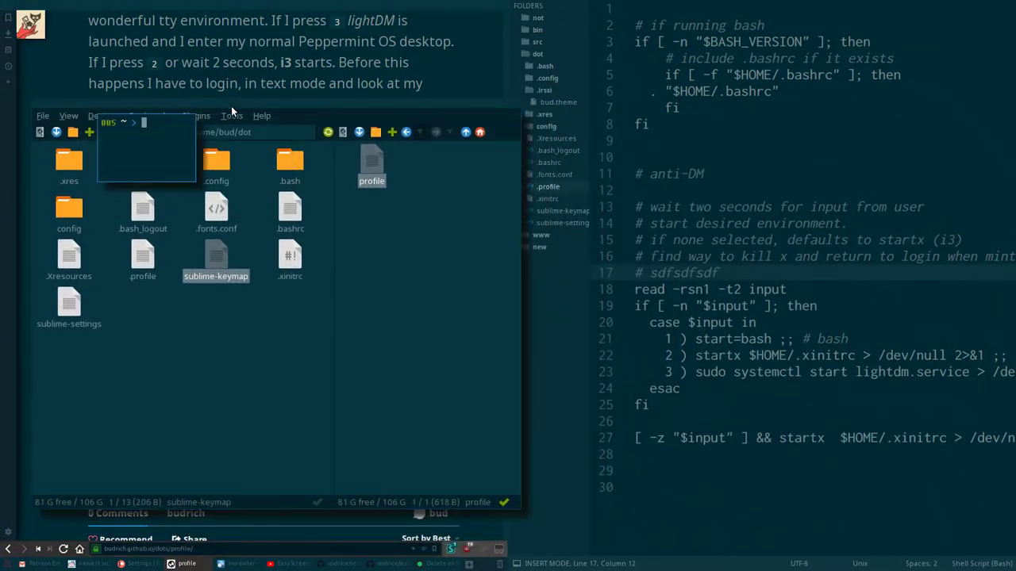
{"action": "key", "text": "super+Right"}
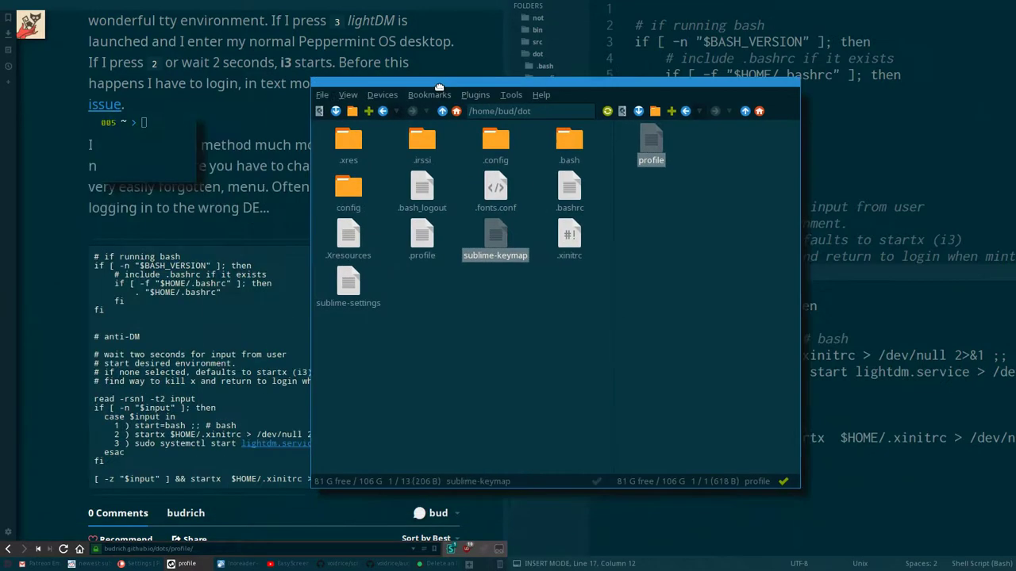
{"action": "key", "text": "super+Return"}
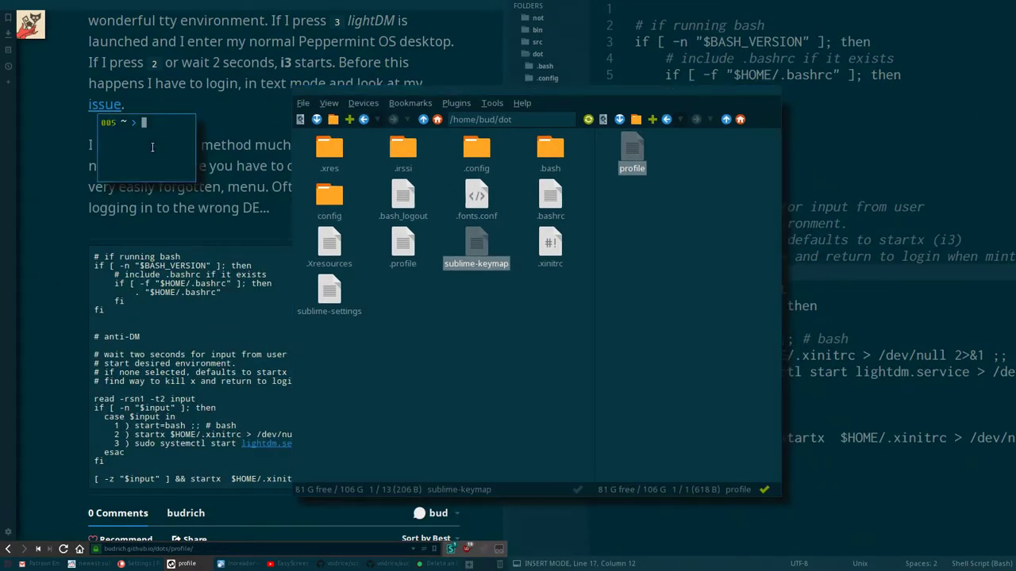
Start the local website server with the hugs command and load localhost:1313 in the browser in place of the imgur page.
{"action": "type", "text": "hugs"}
{"action": "key", "text": "Return"}
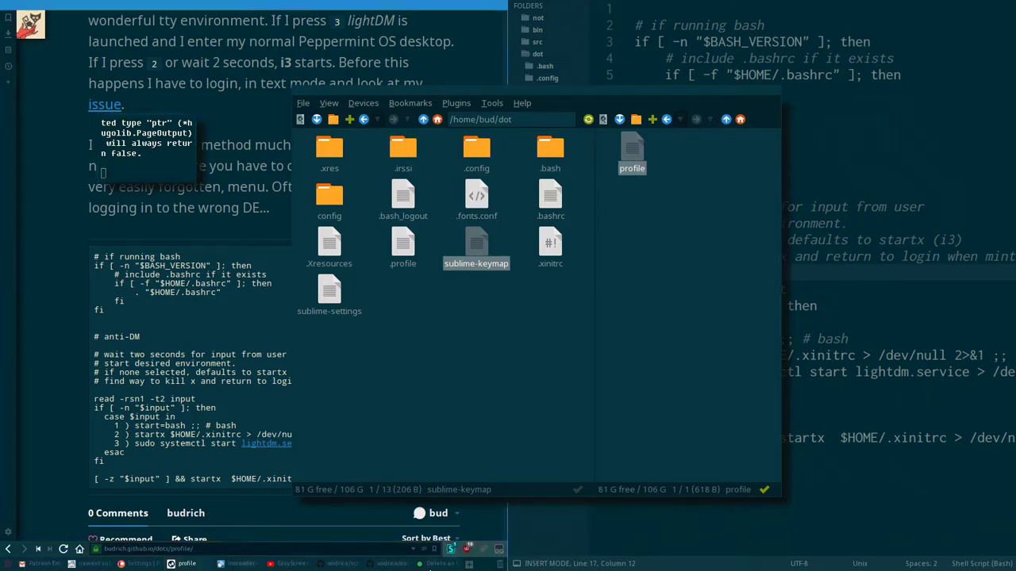
{"action": "left_click", "coordinate": [441, 564]}
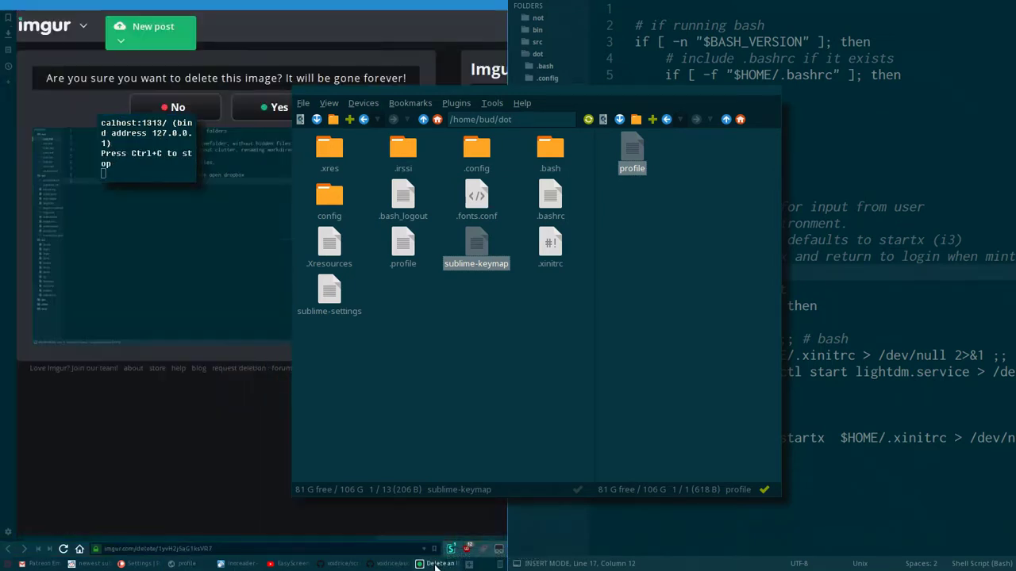
{"action": "left_click", "coordinate": [238, 549]}
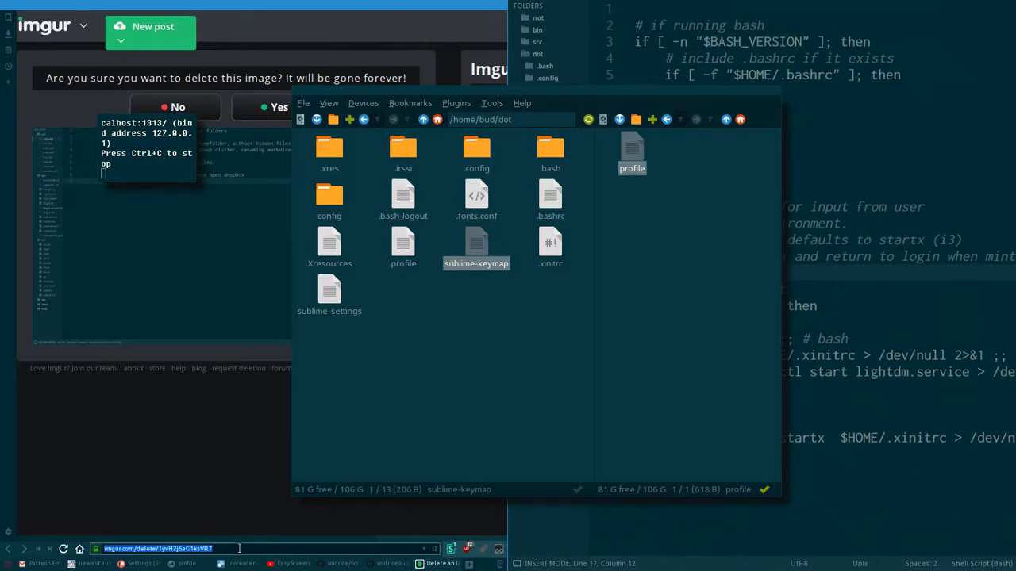
{"action": "type", "text": "localhost:1313/"}
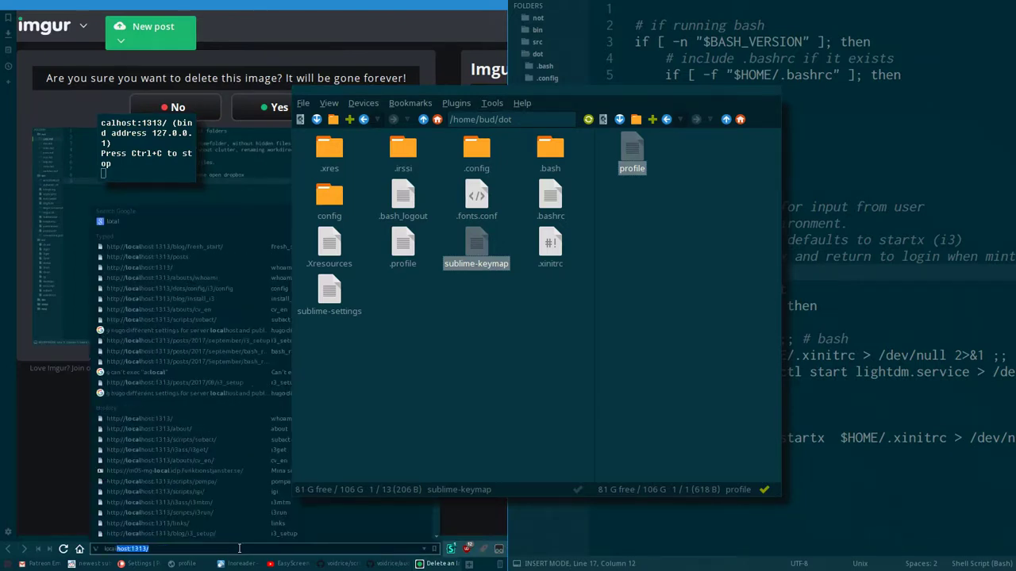
{"action": "key", "text": "Return"}
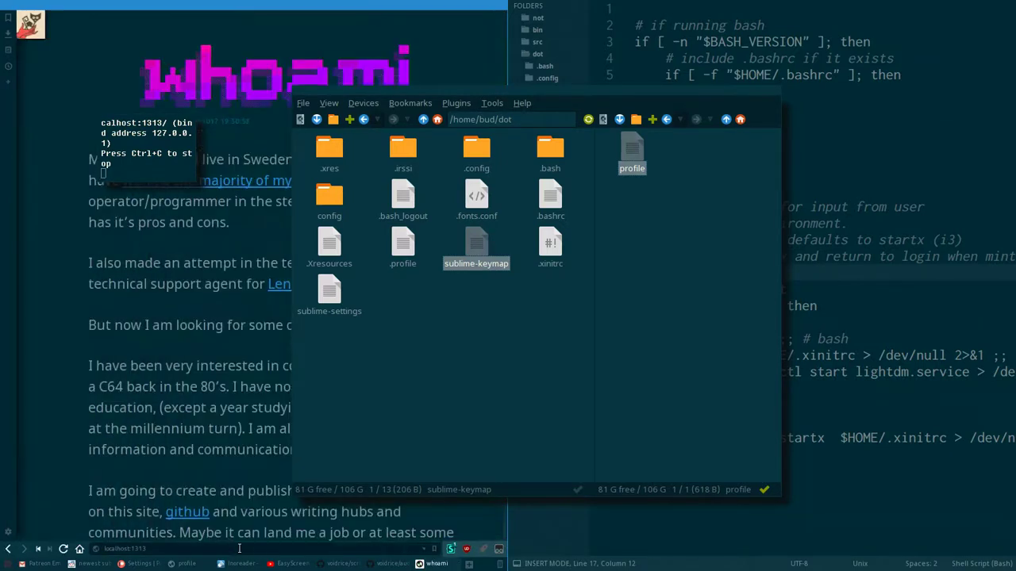
Move the file manager over the text editor and clear the terminal off the web page.
{"action": "left_click_drag", "start_coordinate": [398, 91], "coordinate": [596, 139]}
{"action": "left_click", "coordinate": [153, 143]}
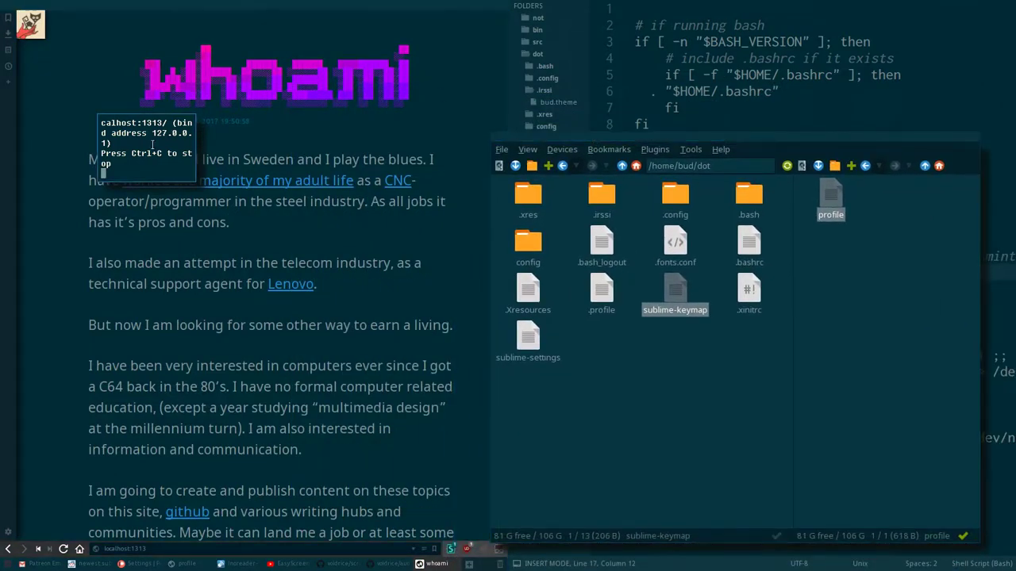
{"action": "key", "text": "alt+Tab"}
{"action": "key", "text": "alt+Tab"}
{"action": "key", "text": "alt+Tab"}
{"action": "left_click", "coordinate": [154, 143]}
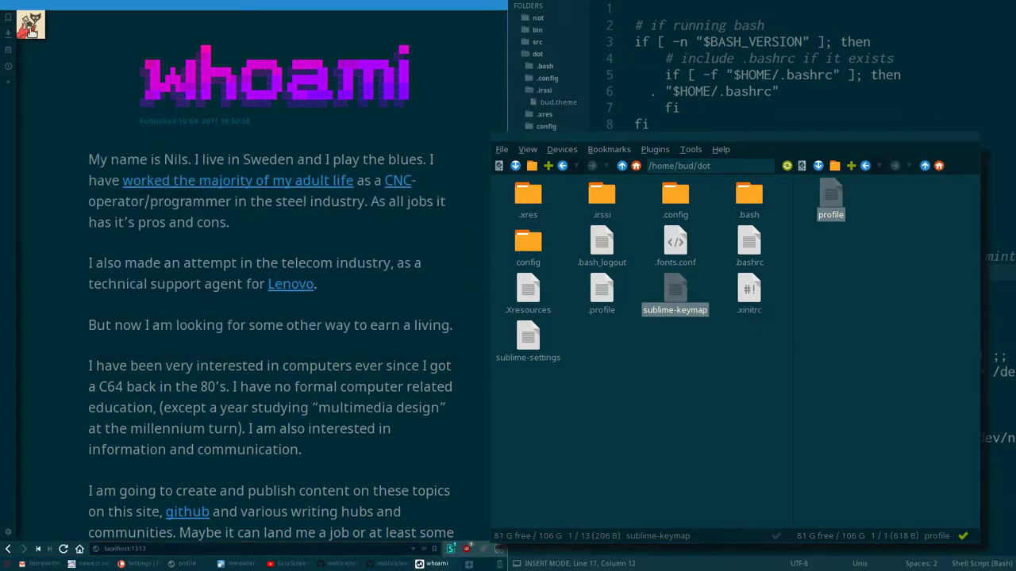
Open the profile page under dots on the local site and check the comment in its code listing.
{"action": "left_click", "coordinate": [31, 26]}
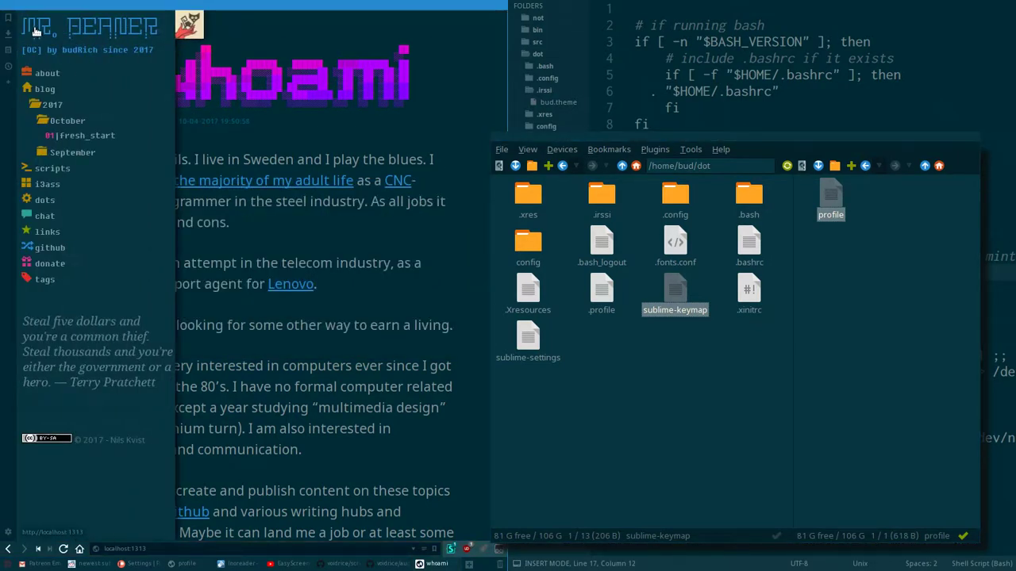
{"action": "left_click", "coordinate": [43, 200]}
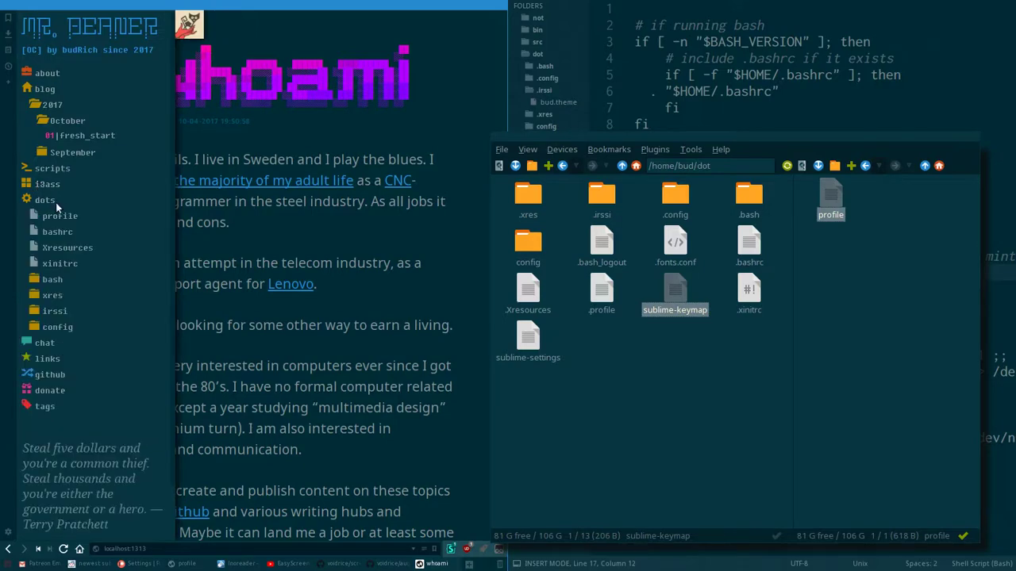
{"action": "left_click", "coordinate": [60, 215]}
{"action": "scroll", "coordinate": [272, 217], "scroll_direction": "down", "scroll_amount": 4}
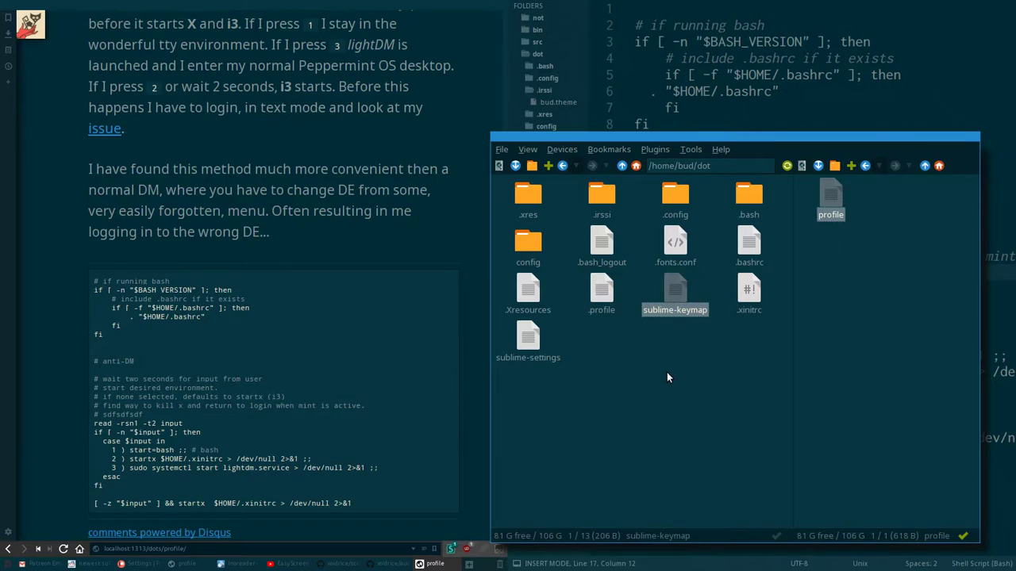
Close the file manager, extend the line 17 comment in .profile to "# sdfsdfsdf slas", and save the file.
{"action": "key", "text": "super+shift+q"}
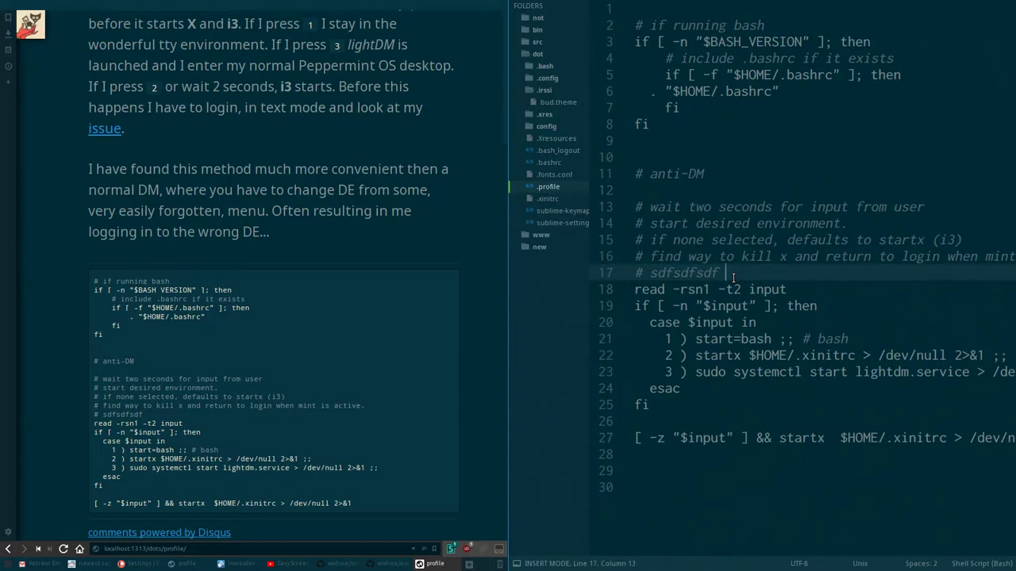
{"action": "type", "text": "sd"}
{"action": "type", "text": "as"}
{"action": "key", "text": "ctrl+s"}
Collapse the .irssi folder, expand content/dots inside the www project folder, and open bashrc.md.
{"action": "left_click", "coordinate": [543, 89]}
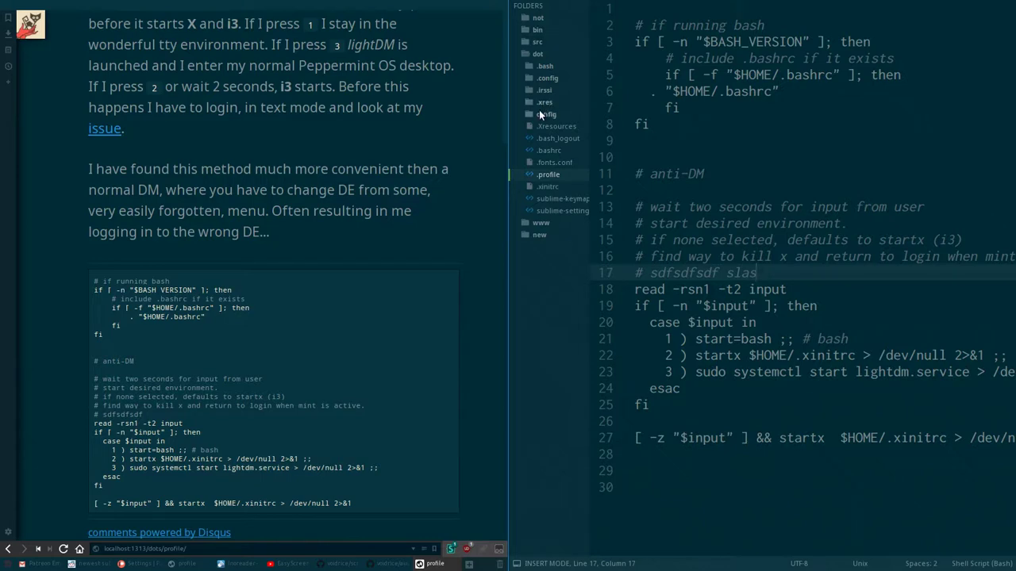
{"action": "left_click", "coordinate": [536, 223]}
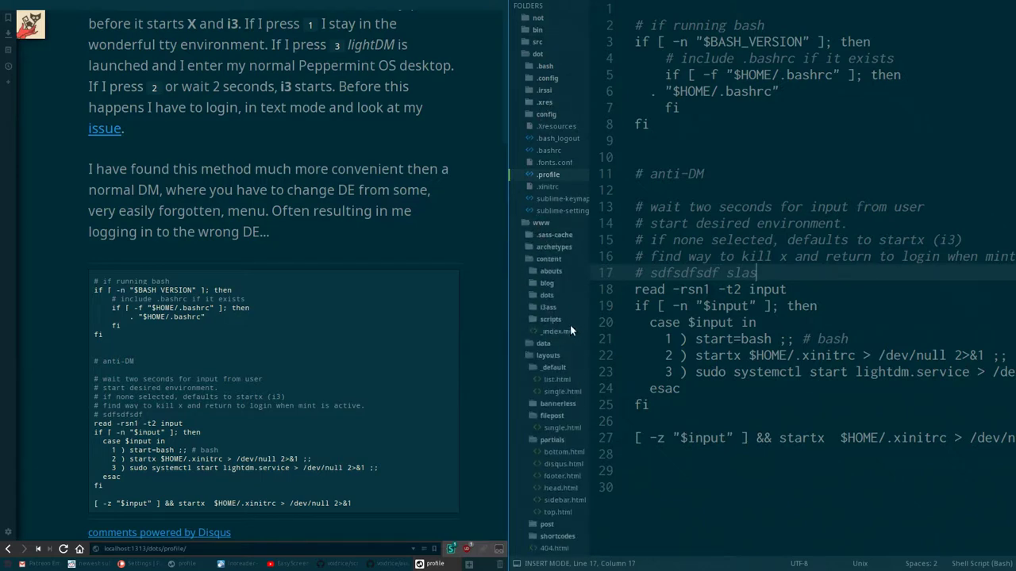
{"action": "left_click", "coordinate": [548, 293]}
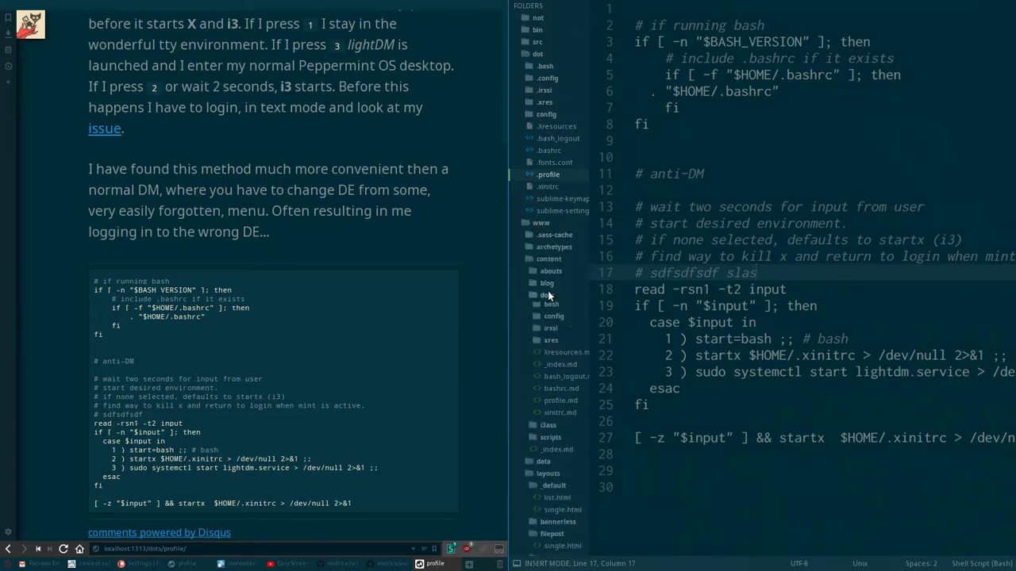
{"action": "left_click", "coordinate": [560, 392]}
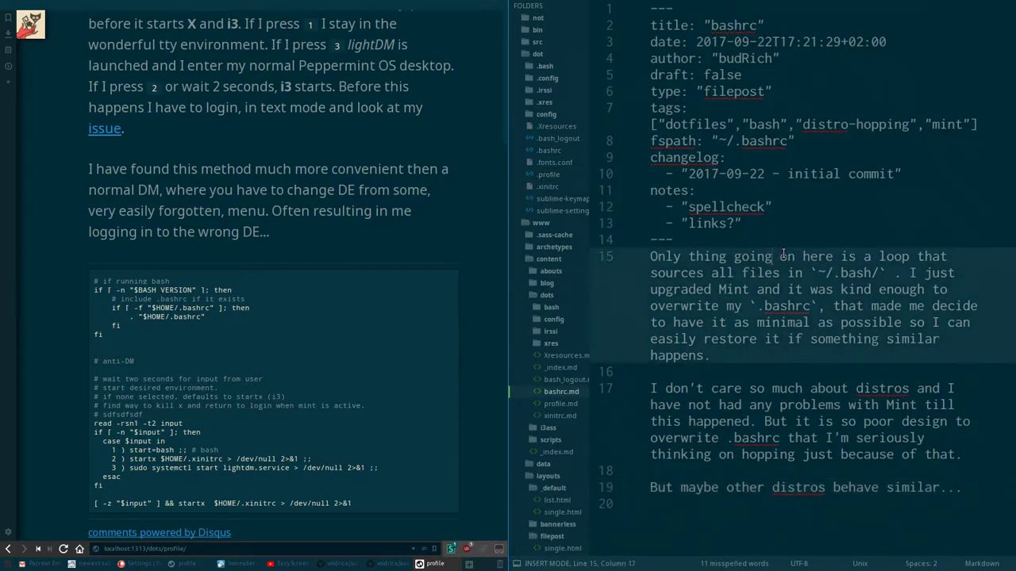
{"action": "type", "text": "e"}
{"action": "key", "text": "ctrl+s"}
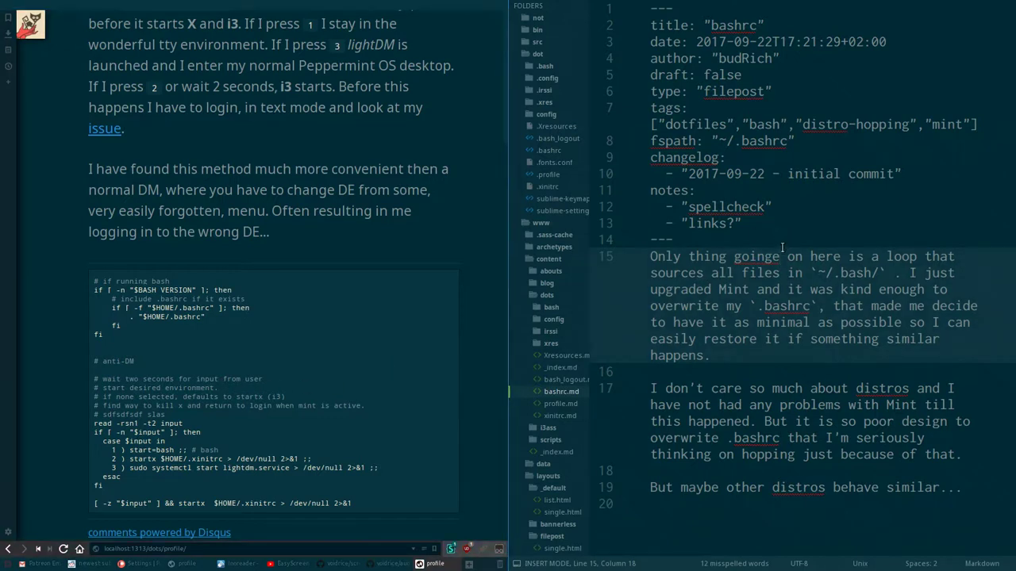
{"action": "key", "text": "BackSpace"}
{"action": "key", "text": "ctrl+s"}
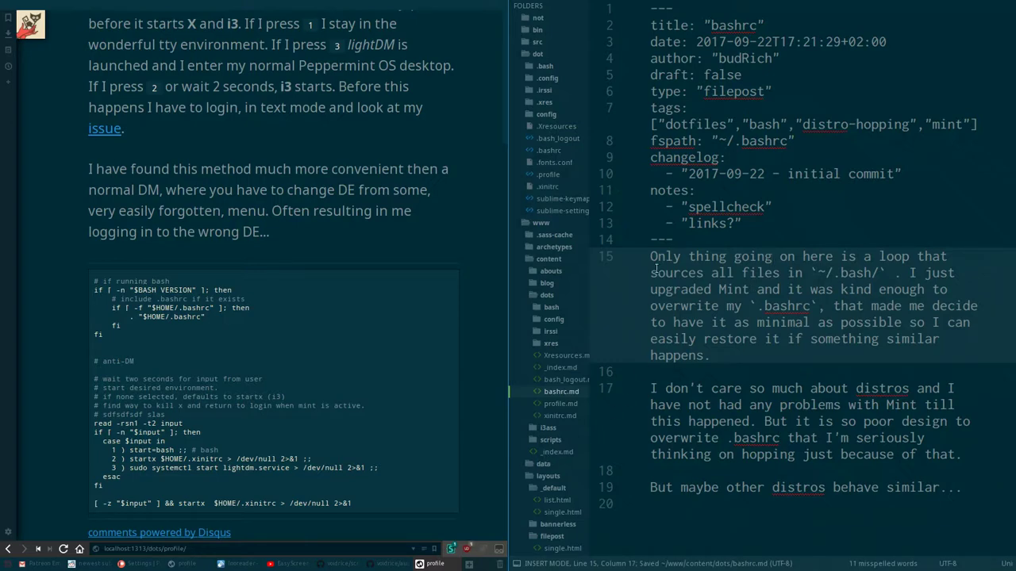
Switch the editor to the perfect_folders post and collapse the www folder in the project tree.
{"action": "left_click", "coordinate": [785, 216]}
{"action": "key", "text": "ctrl+Tab"}
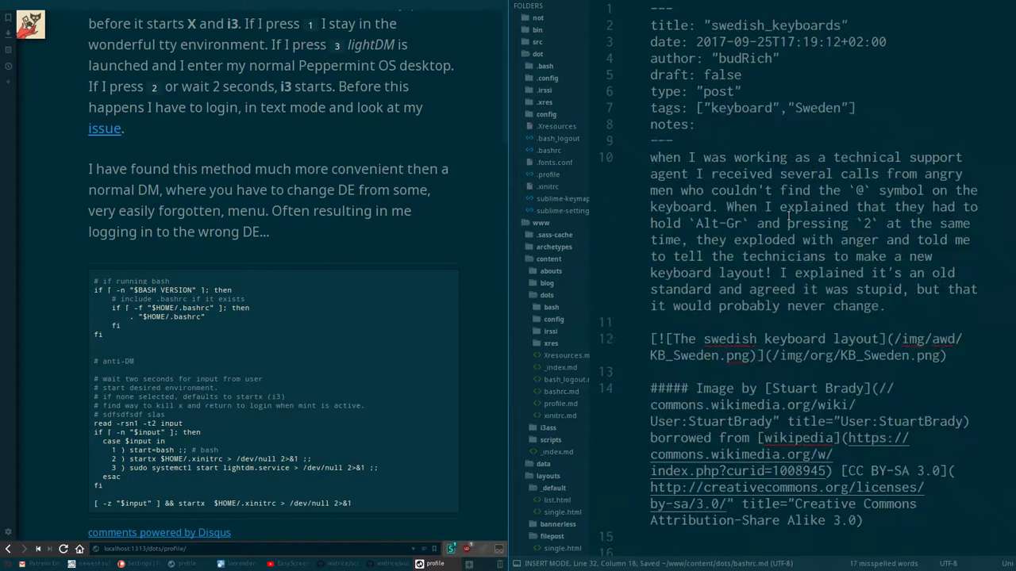
{"action": "left_click", "coordinate": [766, 256]}
{"action": "key", "text": "ctrl+Tab"}
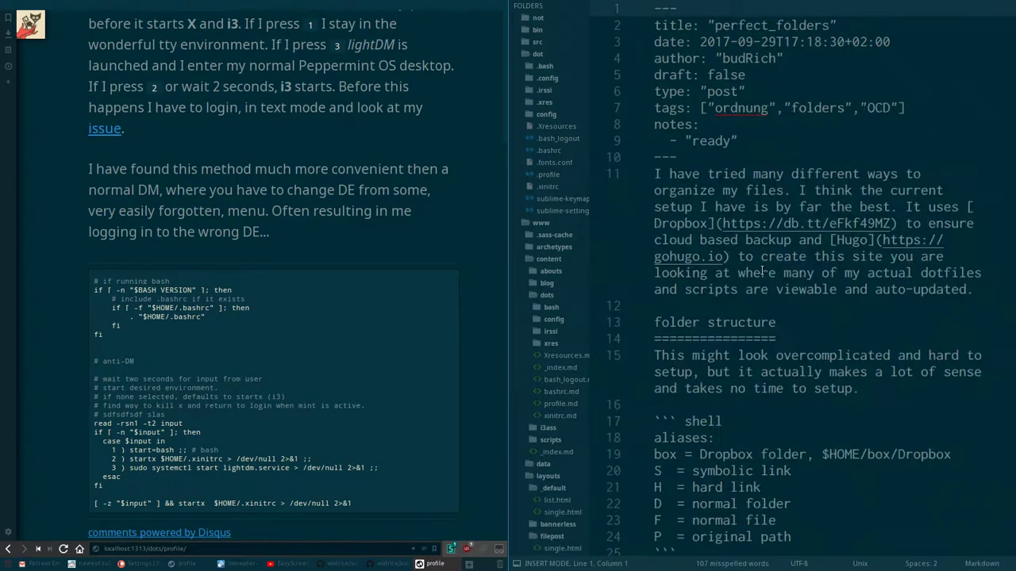
{"action": "left_click", "coordinate": [525, 223]}
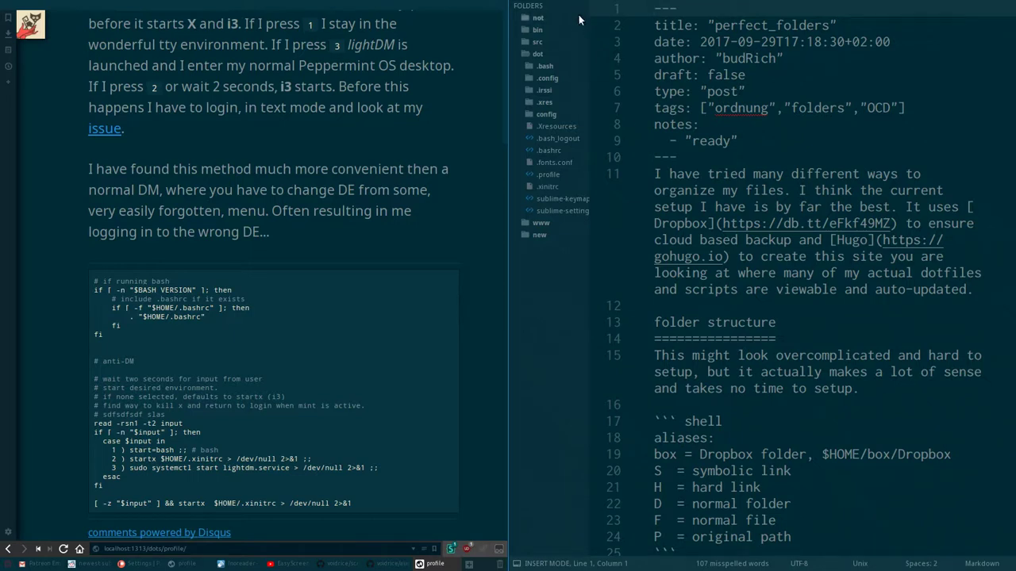
Read through the profile page on the local site, covering its introduction text and the .profile code listing.
{"action": "scroll", "coordinate": [368, 221], "scroll_direction": "up", "scroll_amount": 3}
{"action": "scroll", "coordinate": [366, 220], "scroll_direction": "down", "scroll_amount": 3}
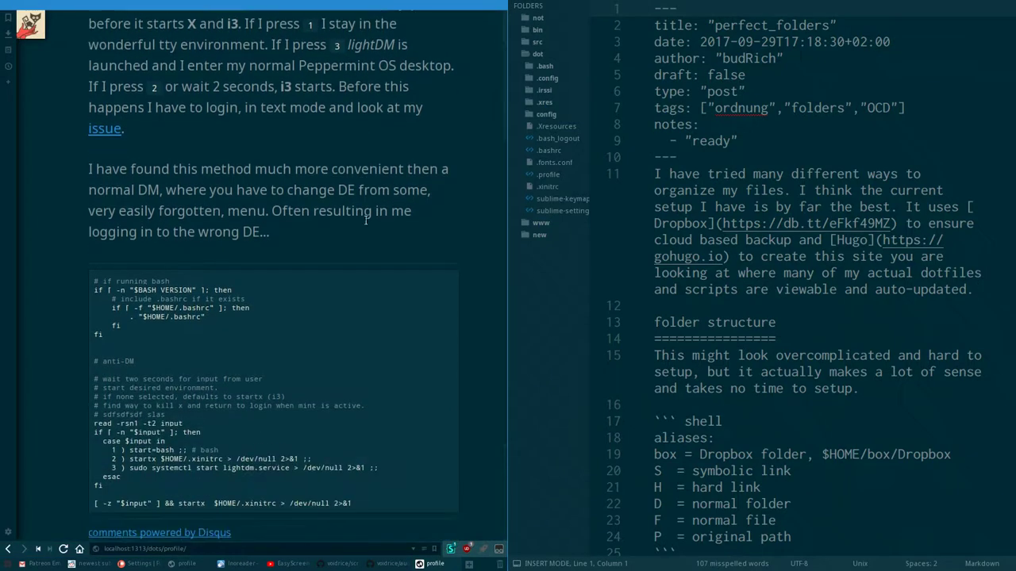
{"action": "scroll", "coordinate": [374, 396], "scroll_direction": "up", "scroll_amount": 2}
{"action": "scroll", "coordinate": [375, 396], "scroll_direction": "down", "scroll_amount": 2}
{"action": "scroll", "coordinate": [462, 215], "scroll_direction": "up", "scroll_amount": 2}
{"action": "scroll", "coordinate": [461, 214], "scroll_direction": "down", "scroll_amount": 2}
{"action": "scroll", "coordinate": [361, 299], "scroll_direction": "up", "scroll_amount": 4}
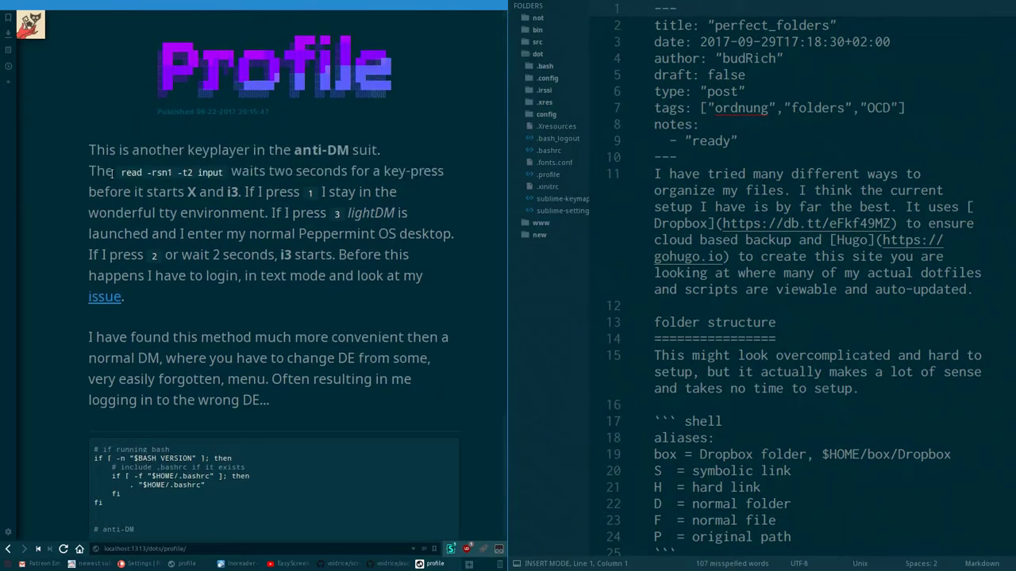
{"action": "scroll", "coordinate": [251, 187], "scroll_direction": "down", "scroll_amount": 3}
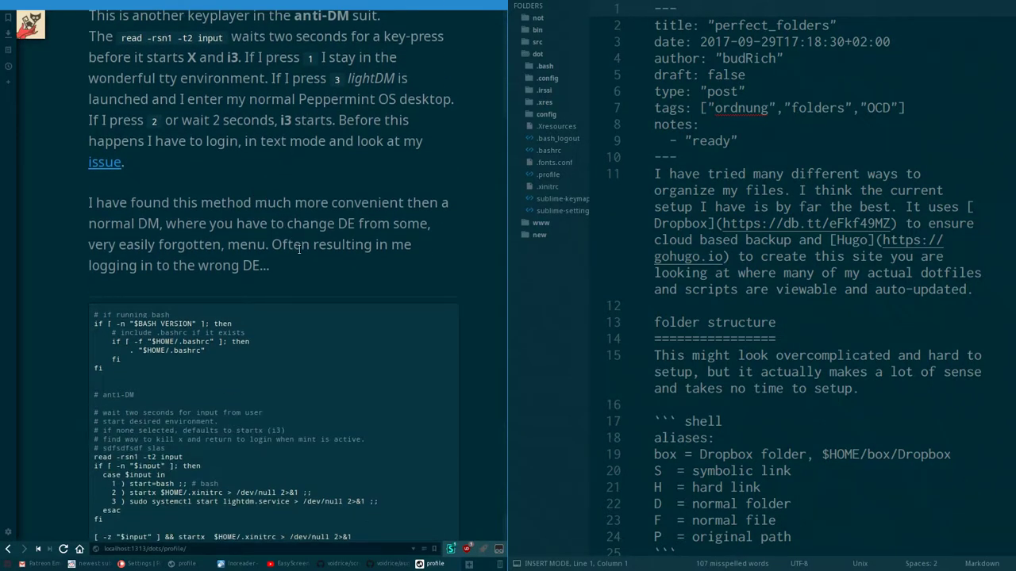
{"action": "scroll", "coordinate": [298, 249], "scroll_direction": "up", "scroll_amount": 3}
{"action": "scroll", "coordinate": [288, 256], "scroll_direction": "down", "scroll_amount": 3}
{"action": "scroll", "coordinate": [183, 401], "scroll_direction": "down", "scroll_amount": 1}
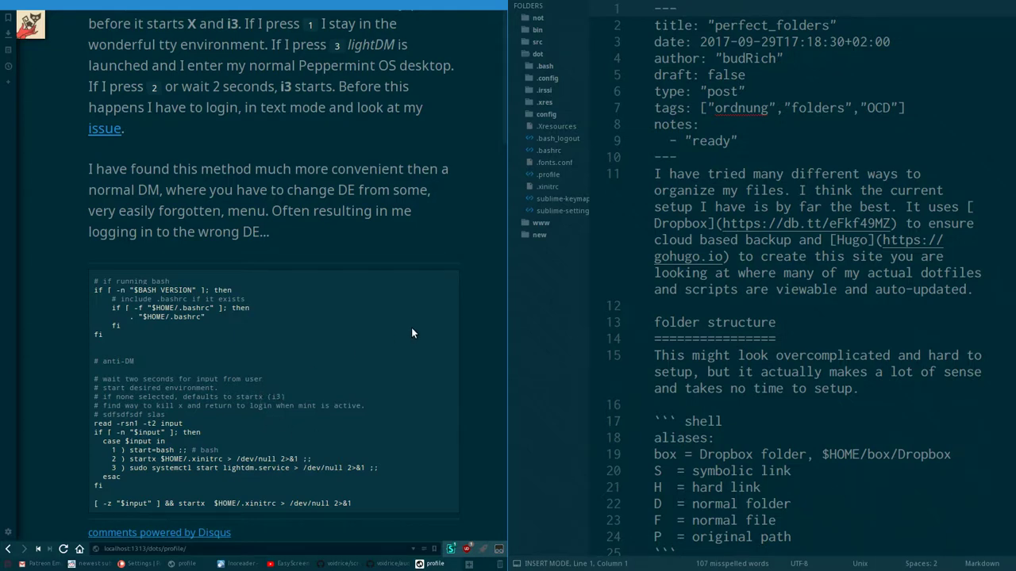
{"action": "scroll", "coordinate": [402, 364], "scroll_direction": "up", "scroll_amount": 3}
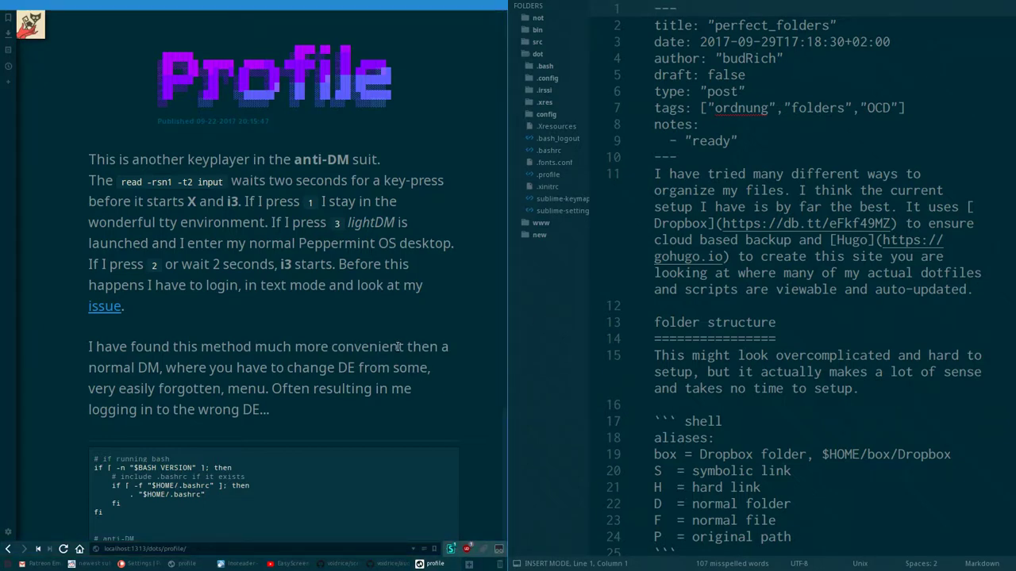
Show the file manager over the text editor and open the perfect_folders blog post from September on the local site.
{"action": "key", "text": "super+minus"}
{"action": "left_click", "coordinate": [843, 251]}
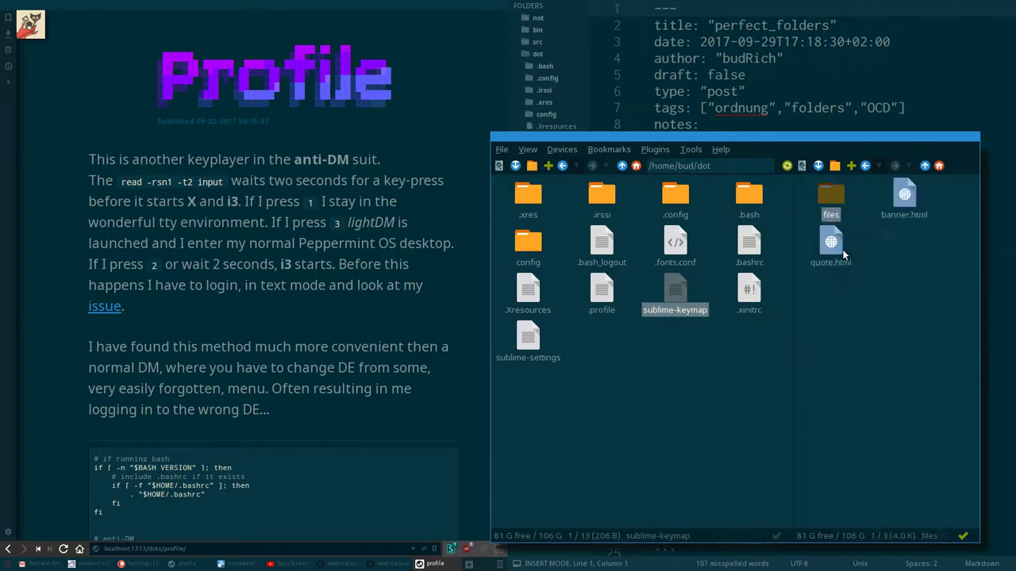
{"action": "left_click", "coordinate": [32, 26]}
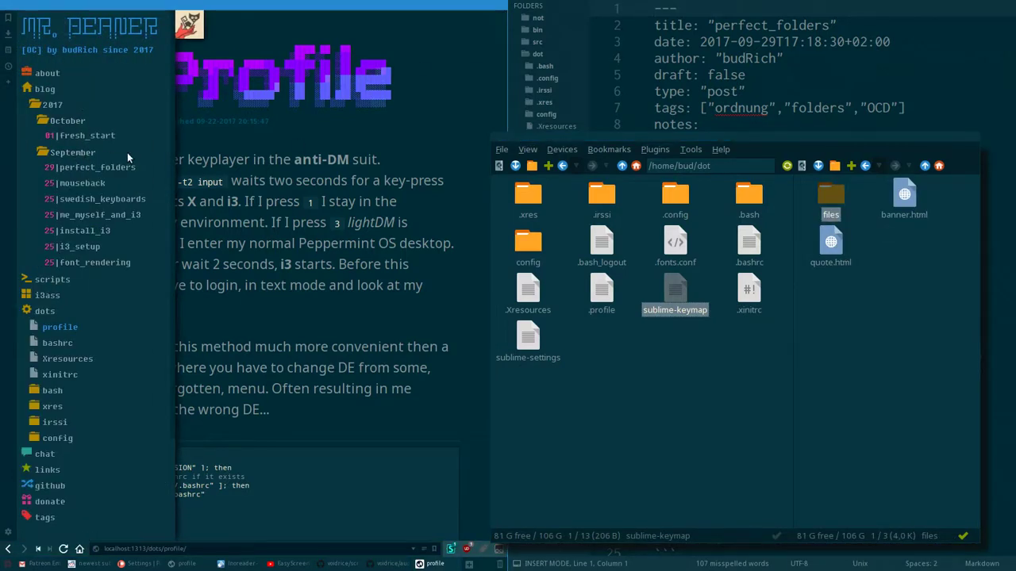
{"action": "left_click", "coordinate": [111, 168]}
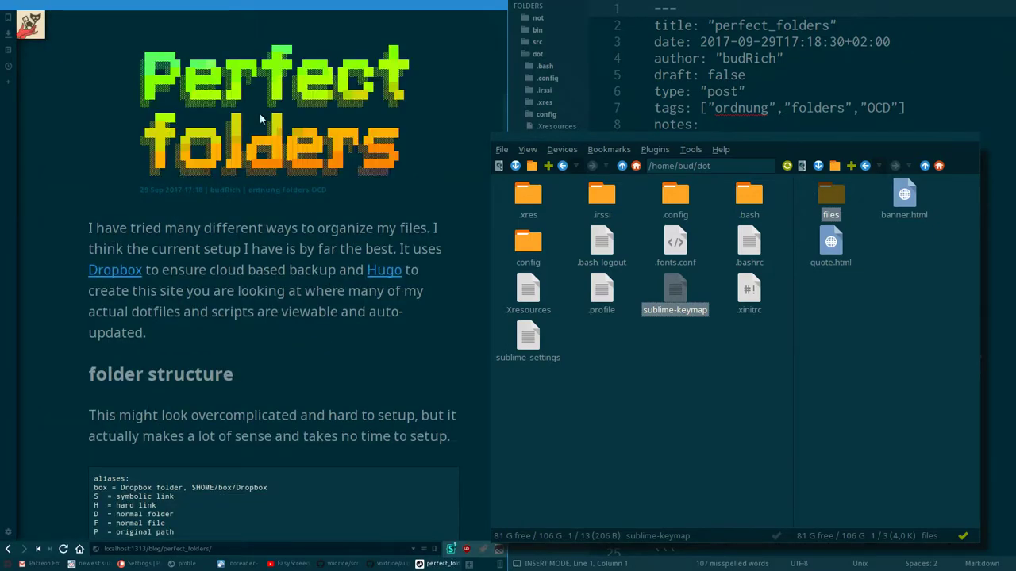
{"action": "scroll", "coordinate": [285, 155], "scroll_direction": "down", "scroll_amount": 3}
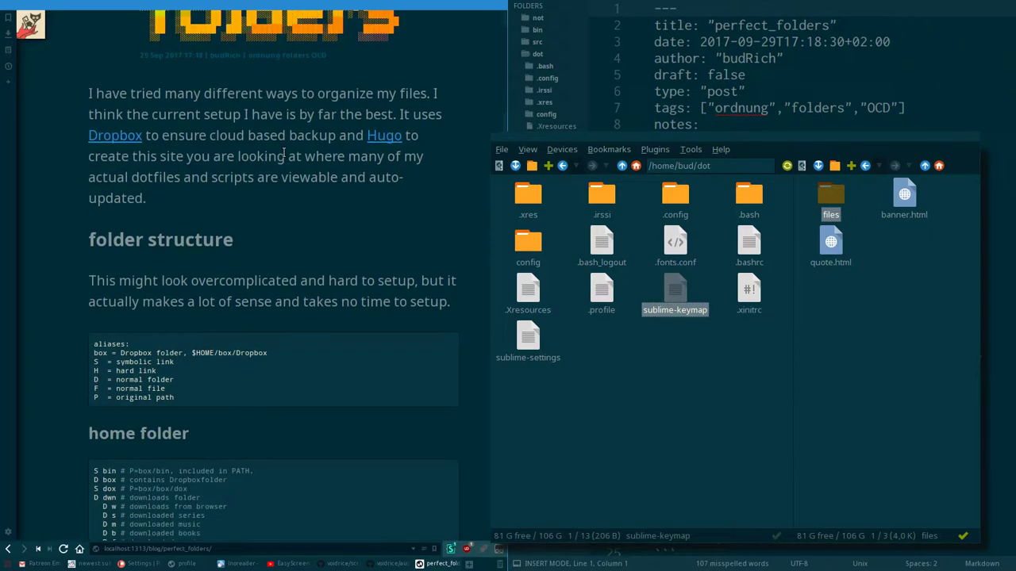
{"action": "scroll", "coordinate": [283, 156], "scroll_direction": "up", "scroll_amount": 3}
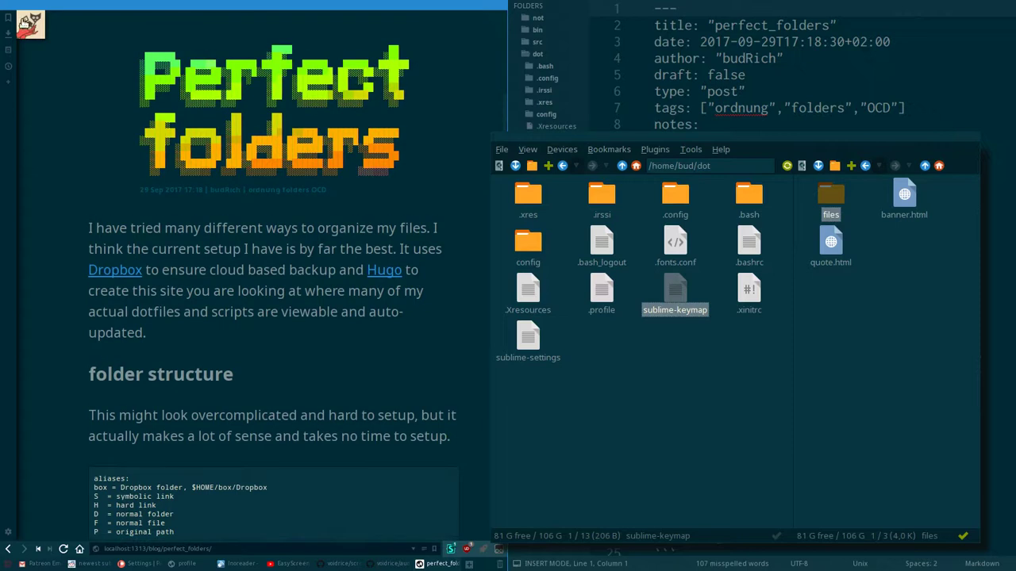
{"action": "left_click", "coordinate": [24, 24]}
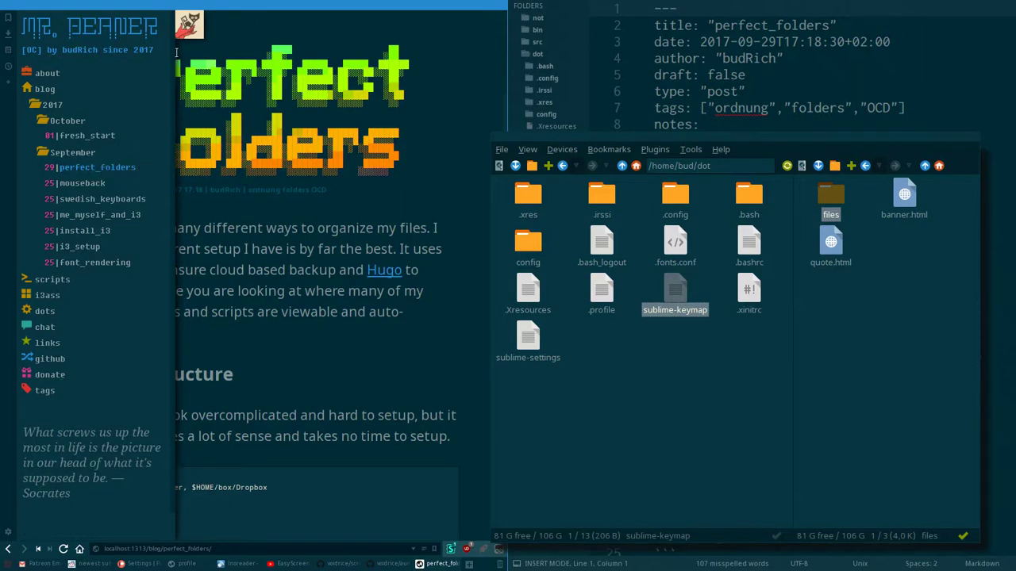
{"action": "left_click", "coordinate": [194, 32]}
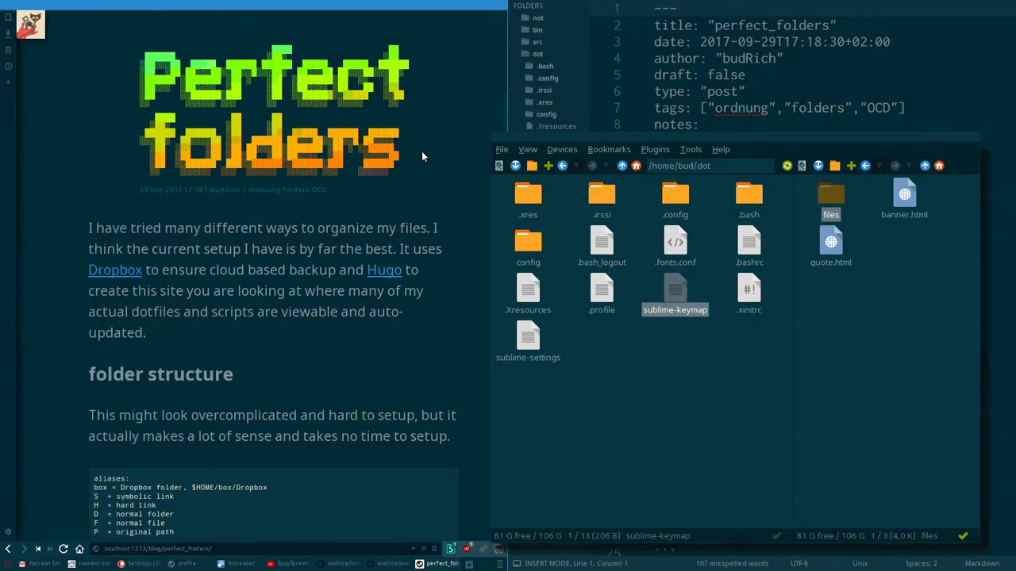
Skim the perfect_folders post through its www folder, setup, subact and dotcrawler sections and the home directory screenshot.
{"action": "scroll", "coordinate": [421, 151], "scroll_direction": "down", "scroll_amount": 15}
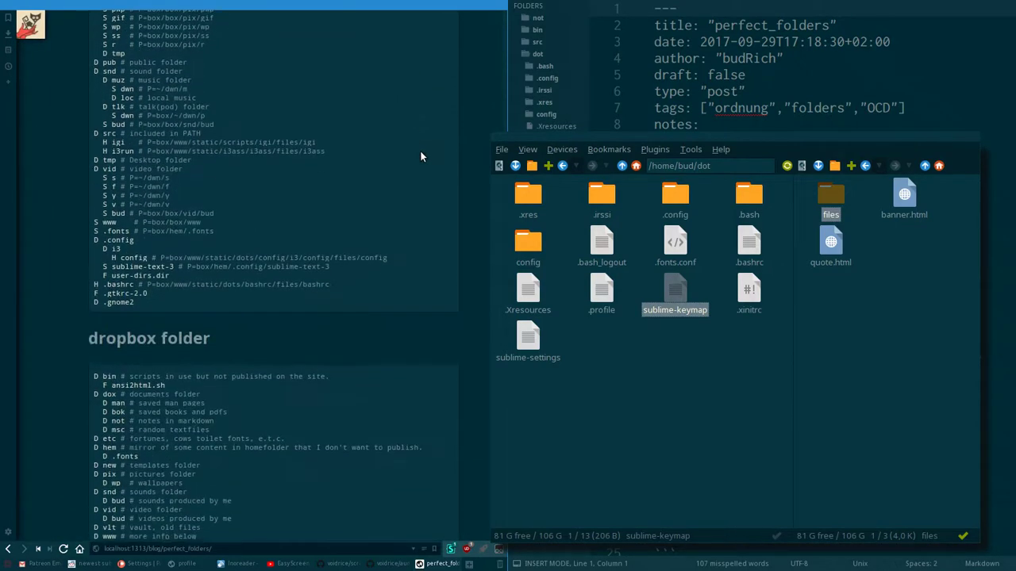
{"action": "scroll", "coordinate": [421, 156], "scroll_direction": "down", "scroll_amount": 15}
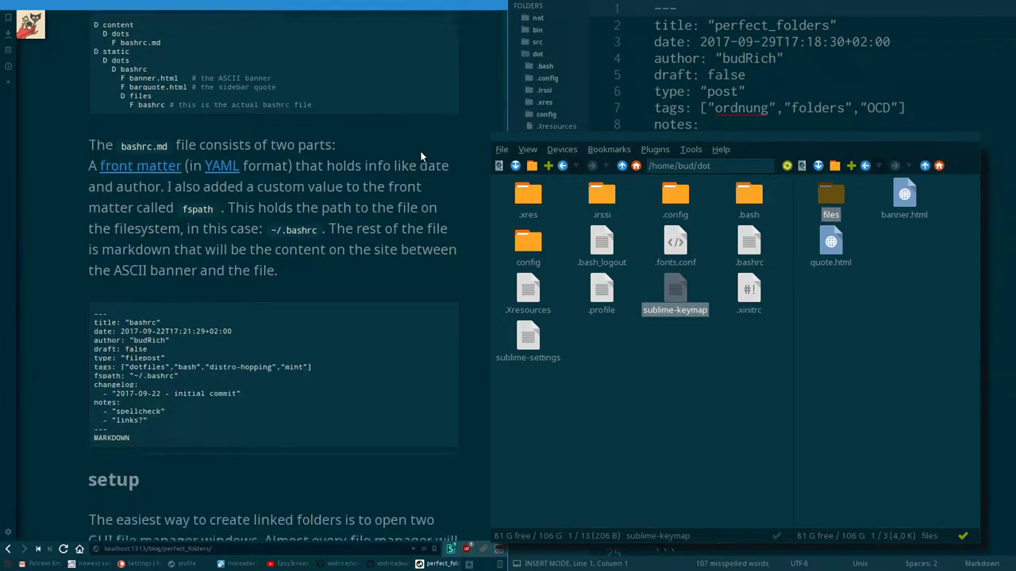
{"action": "scroll", "coordinate": [420, 150], "scroll_direction": "down", "scroll_amount": 15}
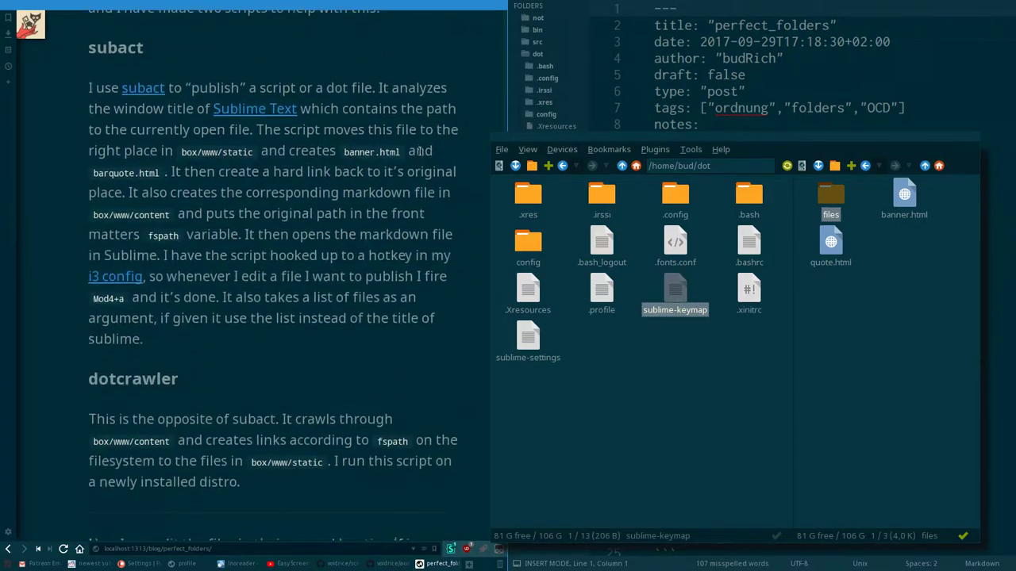
{"action": "scroll", "coordinate": [419, 150], "scroll_direction": "down", "scroll_amount": 10}
{"action": "scroll", "coordinate": [418, 150], "scroll_direction": "up", "scroll_amount": 4}
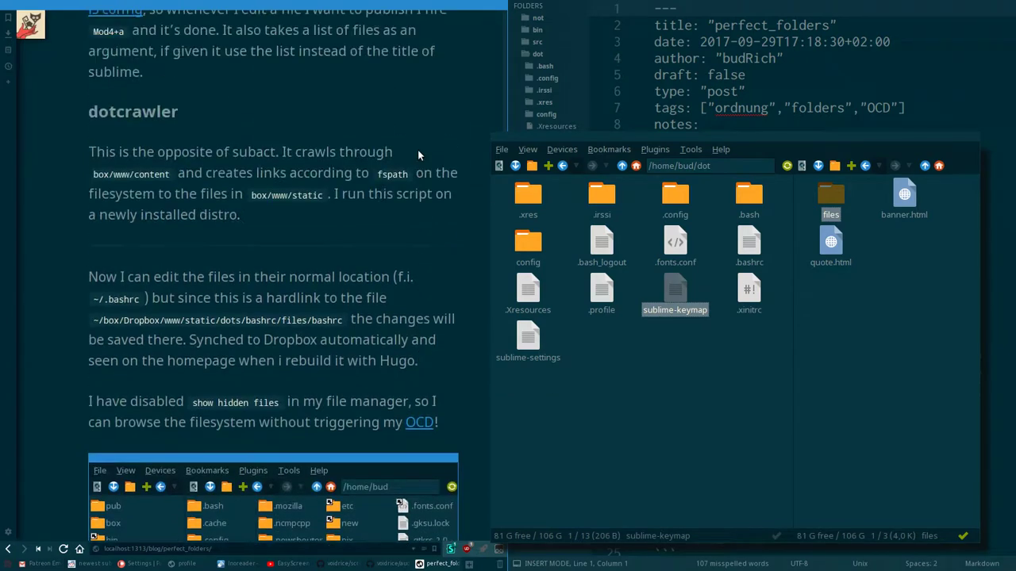
{"action": "scroll", "coordinate": [418, 151], "scroll_direction": "up", "scroll_amount": 8}
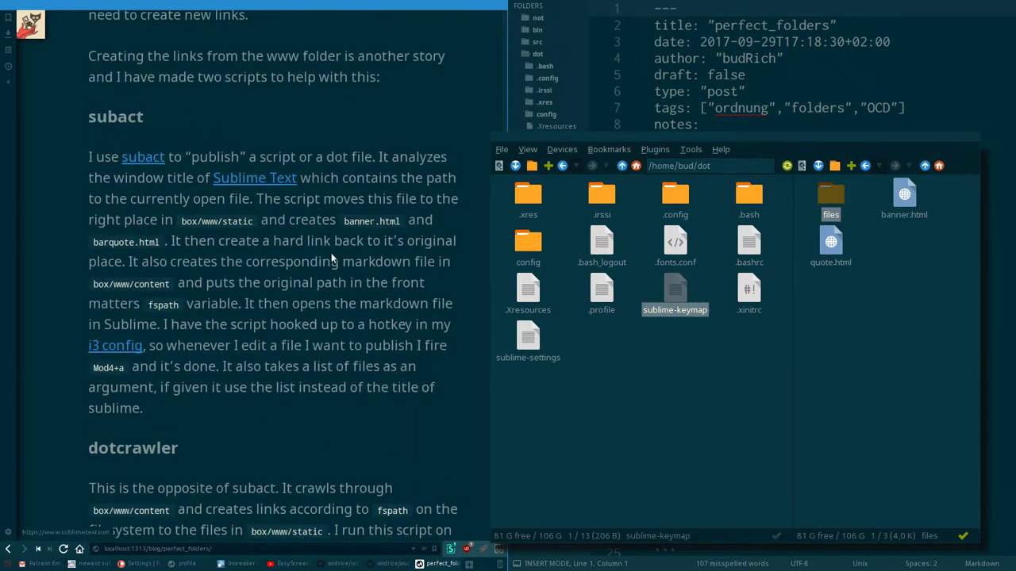
{"action": "scroll", "coordinate": [334, 294], "scroll_direction": "down", "scroll_amount": 5}
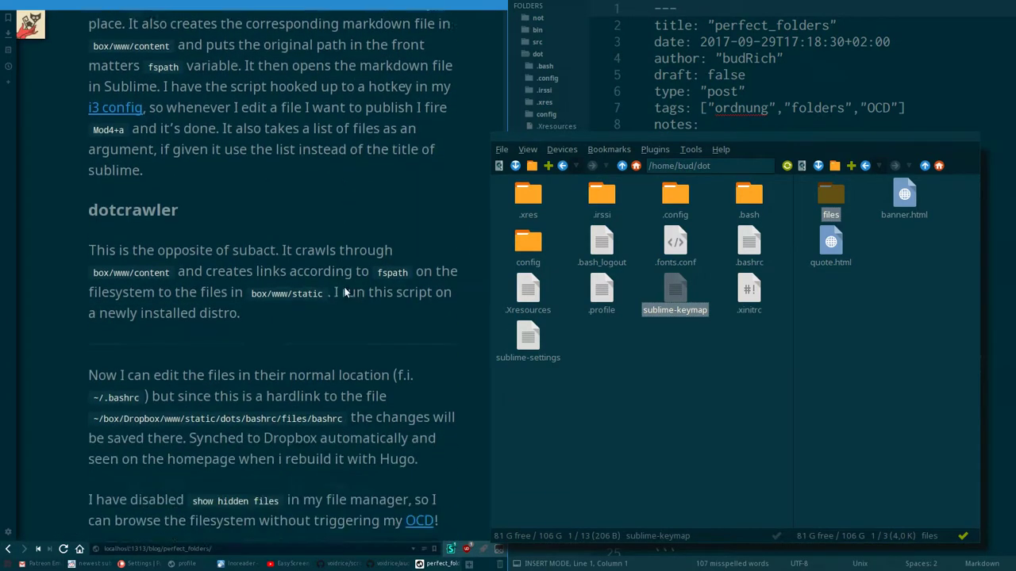
{"action": "scroll", "coordinate": [346, 292], "scroll_direction": "down", "scroll_amount": 8}
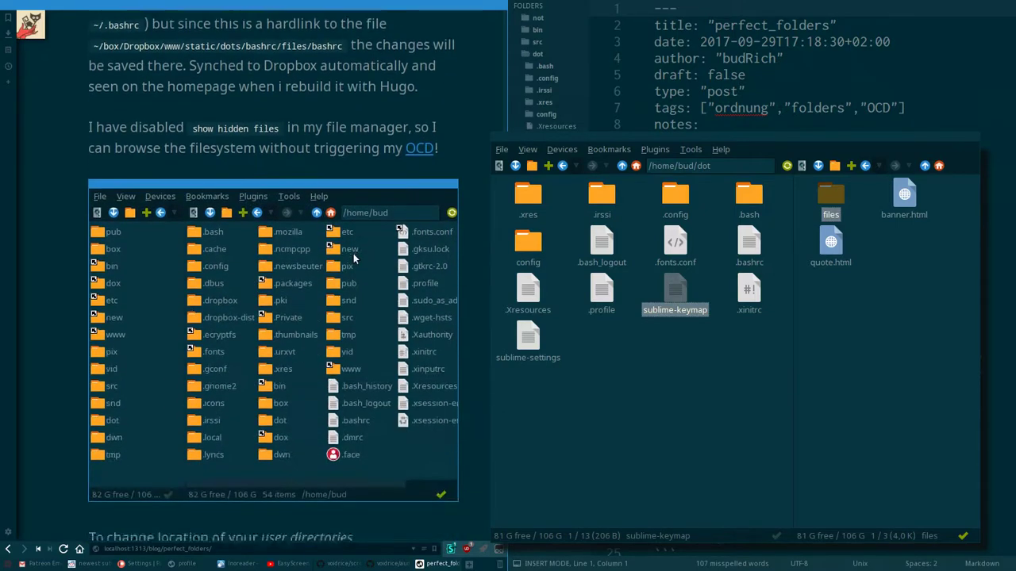
{"action": "scroll", "coordinate": [353, 258], "scroll_direction": "down", "scroll_amount": 3}
{"action": "scroll", "coordinate": [357, 278], "scroll_direction": "up", "scroll_amount": 4}
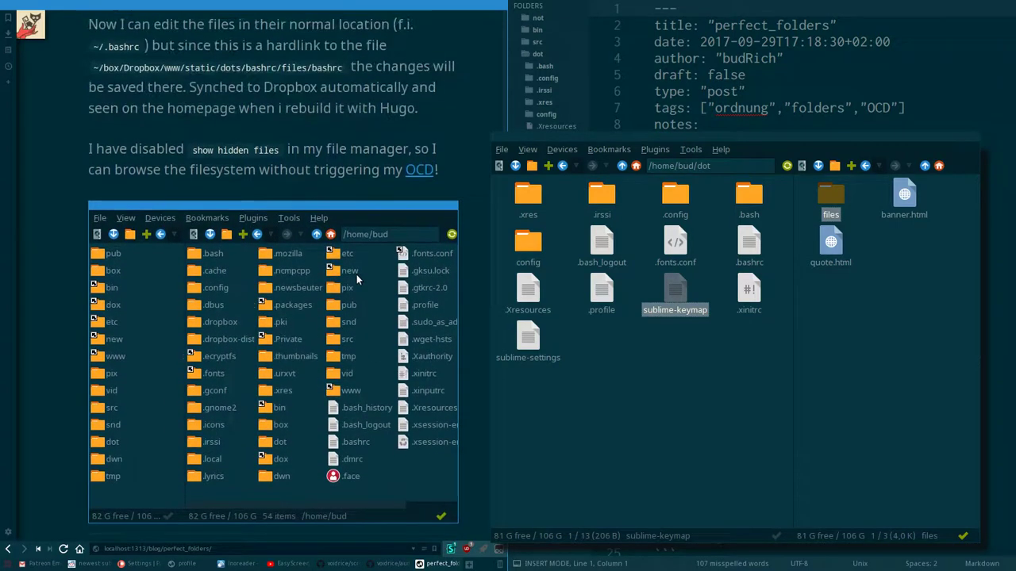
{"action": "scroll", "coordinate": [357, 278], "scroll_direction": "up", "scroll_amount": 10}
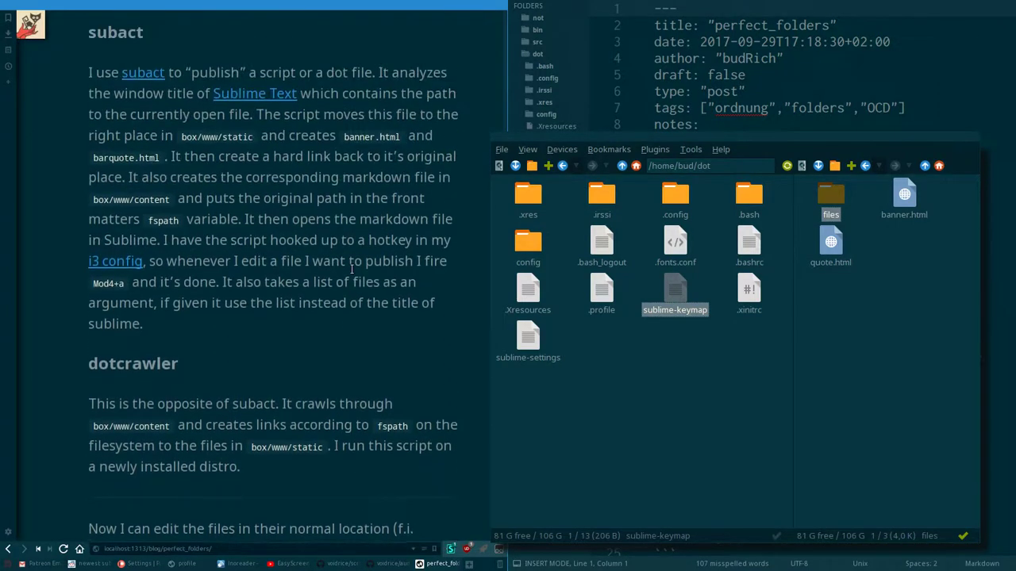
Go back to the post's home folder listing and clear the sublime-keymap selection in the file manager's dot folder.
{"action": "scroll", "coordinate": [352, 270], "scroll_direction": "up", "scroll_amount": 10}
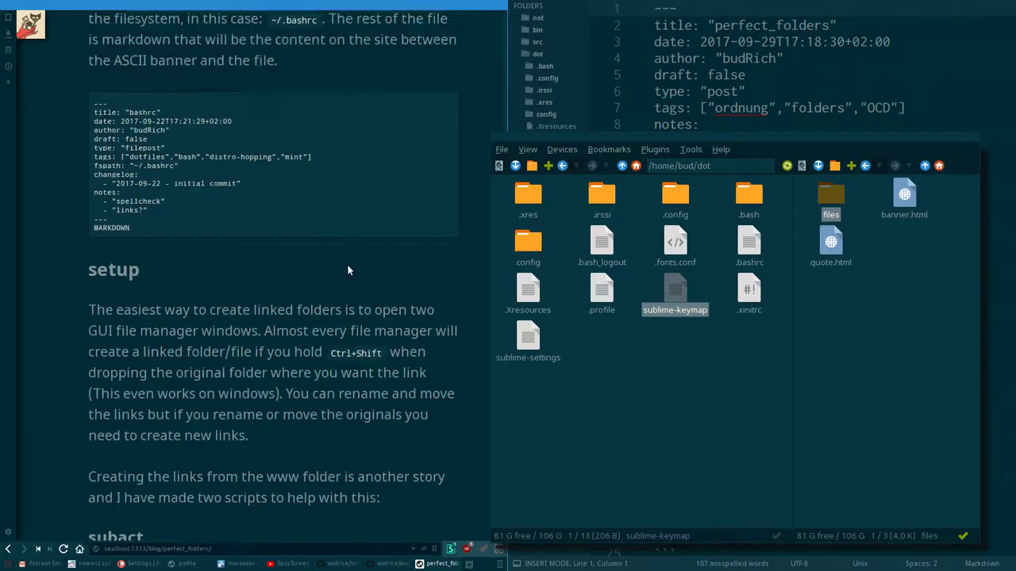
{"action": "scroll", "coordinate": [347, 271], "scroll_direction": "up", "scroll_amount": 10}
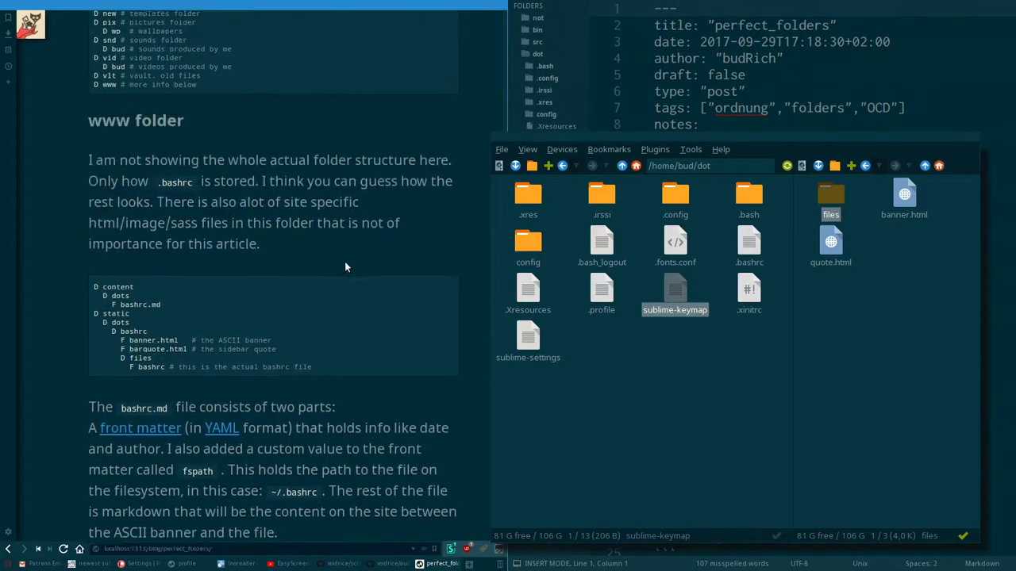
{"action": "scroll", "coordinate": [345, 261], "scroll_direction": "up", "scroll_amount": 10}
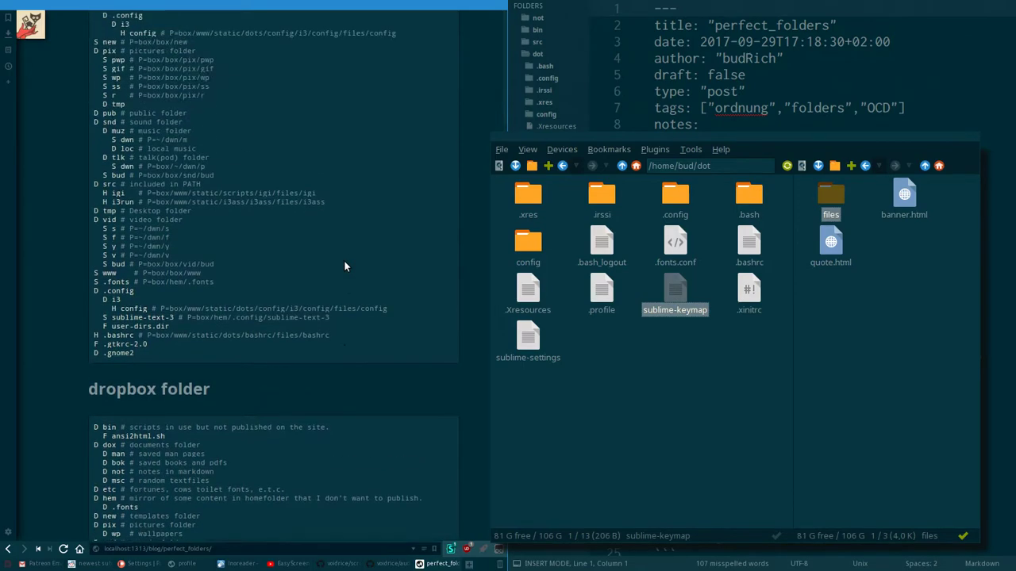
{"action": "scroll", "coordinate": [344, 266], "scroll_direction": "up", "scroll_amount": 10}
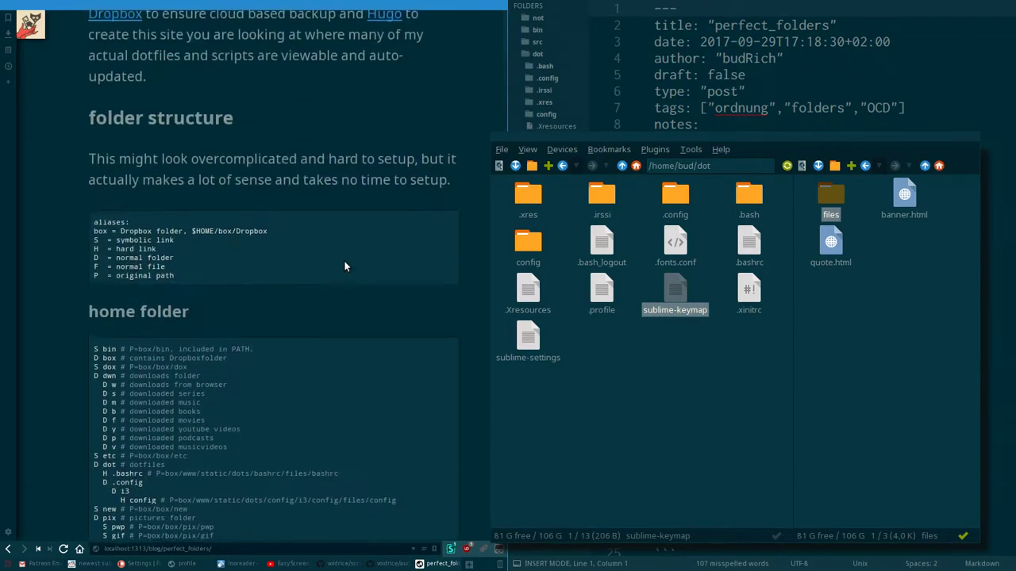
{"action": "scroll", "coordinate": [344, 262], "scroll_direction": "up", "scroll_amount": 5}
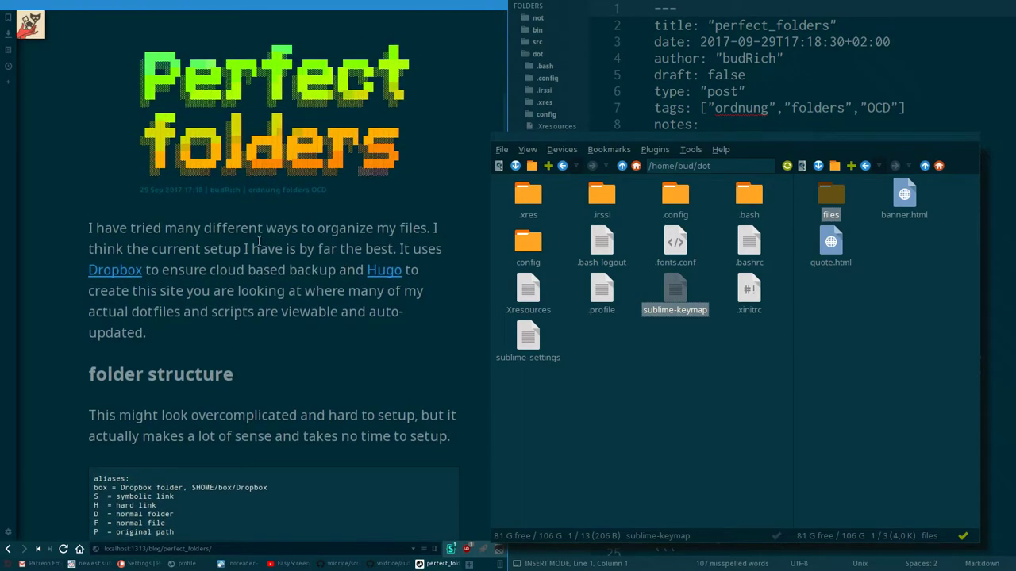
{"action": "scroll", "coordinate": [253, 224], "scroll_direction": "down", "scroll_amount": 4}
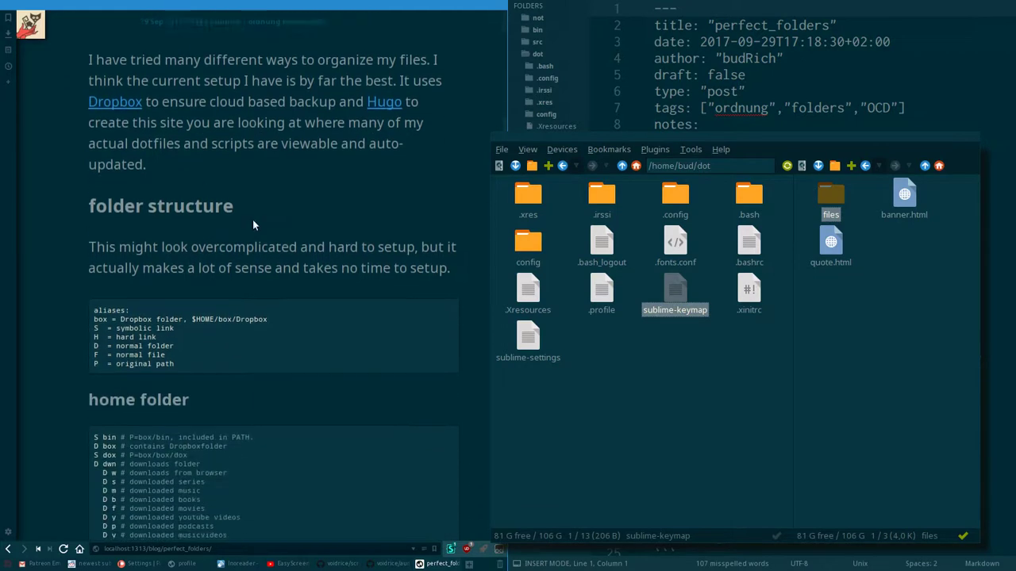
{"action": "scroll", "coordinate": [253, 225], "scroll_direction": "down", "scroll_amount": 7}
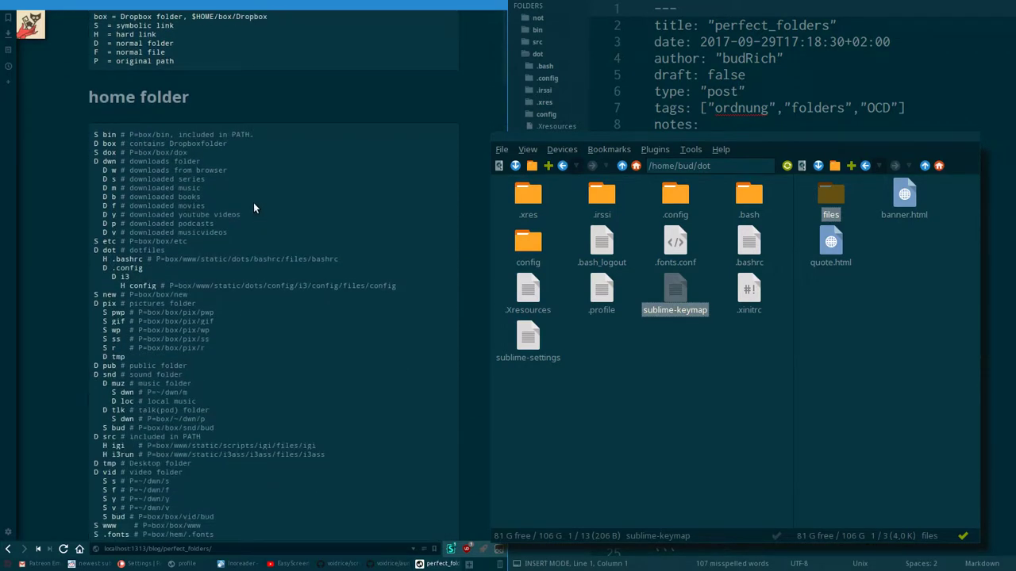
{"action": "scroll", "coordinate": [254, 204], "scroll_direction": "down", "scroll_amount": 2}
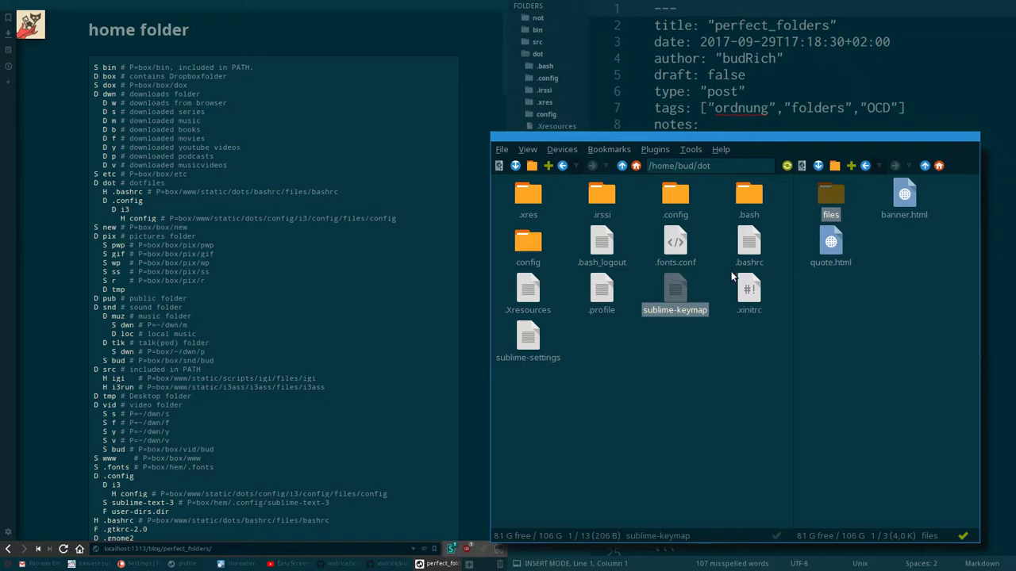
{"action": "left_click", "coordinate": [617, 350]}
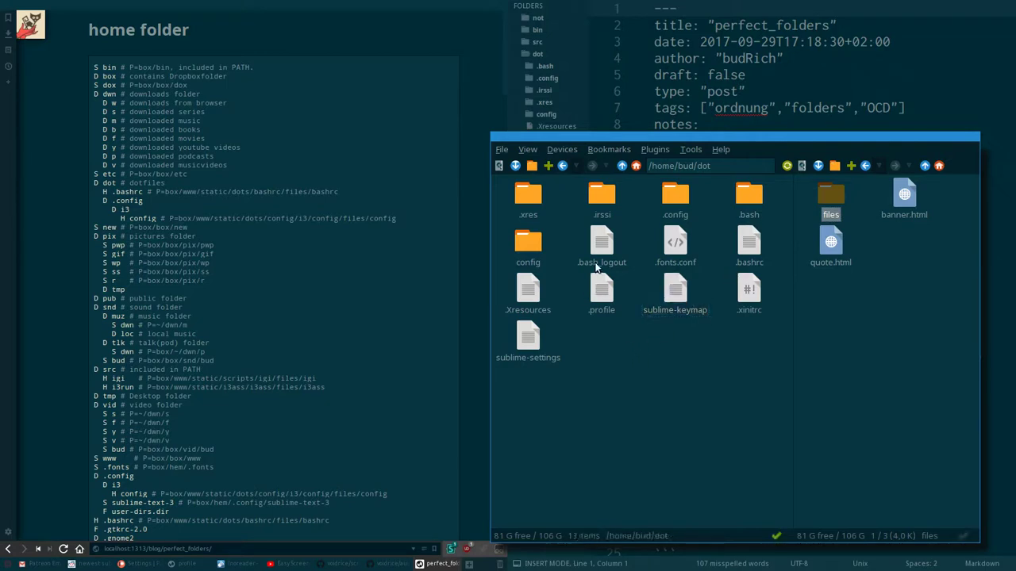
Point out the config, .irssi, .config and .bash folders in the dot folder one after another, then clear the selection.
{"action": "left_click", "coordinate": [598, 267]}
{"action": "left_click", "coordinate": [534, 249]}
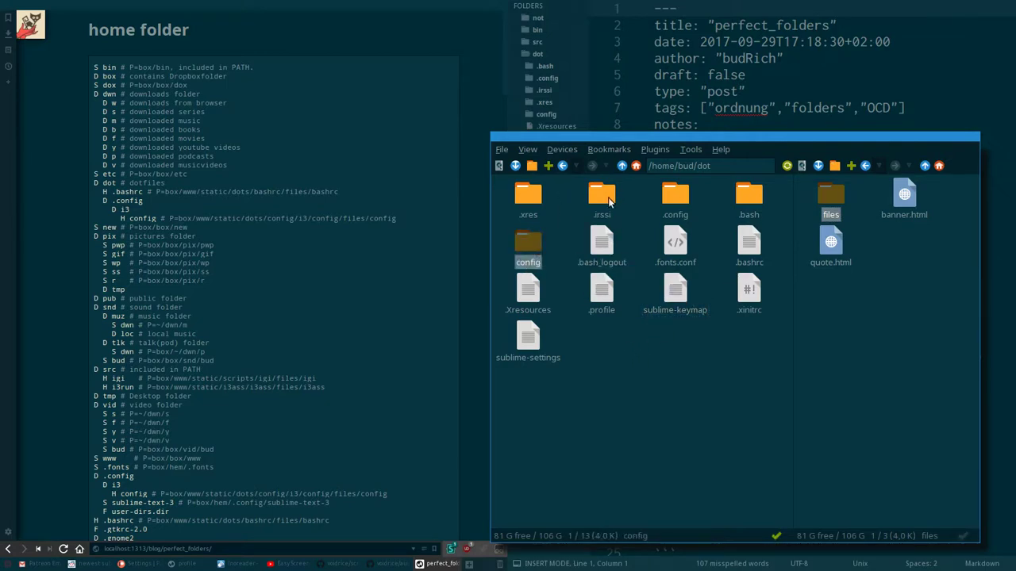
{"action": "left_click", "coordinate": [609, 200]}
{"action": "left_click", "coordinate": [680, 202]}
{"action": "left_click", "coordinate": [754, 208]}
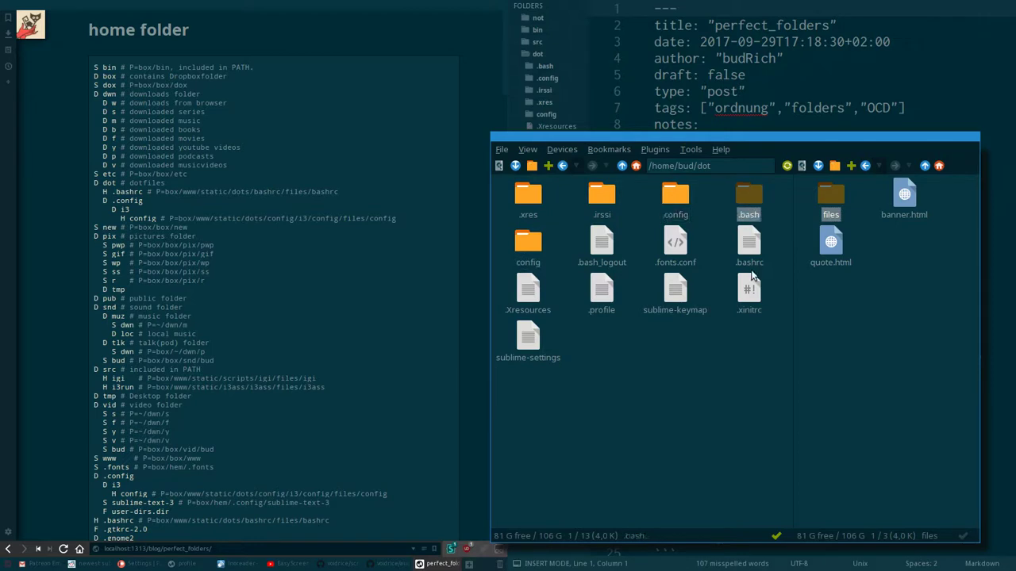
{"action": "left_click", "coordinate": [706, 258]}
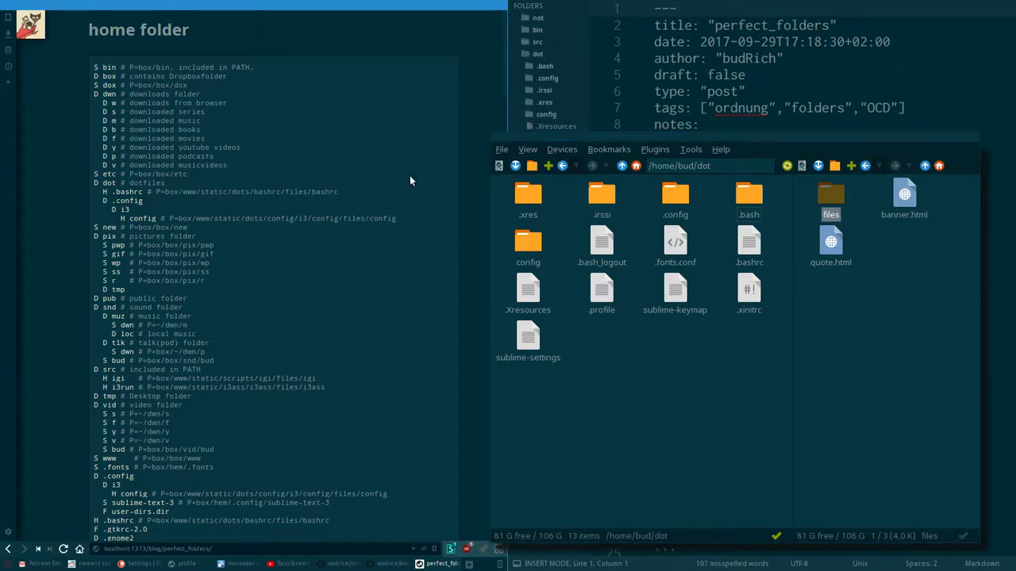
Skim the perfect_folders post from its banner through the aliases, www folder and setup sections to the user directories link.
{"action": "scroll", "coordinate": [409, 176], "scroll_direction": "up", "scroll_amount": 5}
{"action": "scroll", "coordinate": [397, 178], "scroll_direction": "up", "scroll_amount": 3}
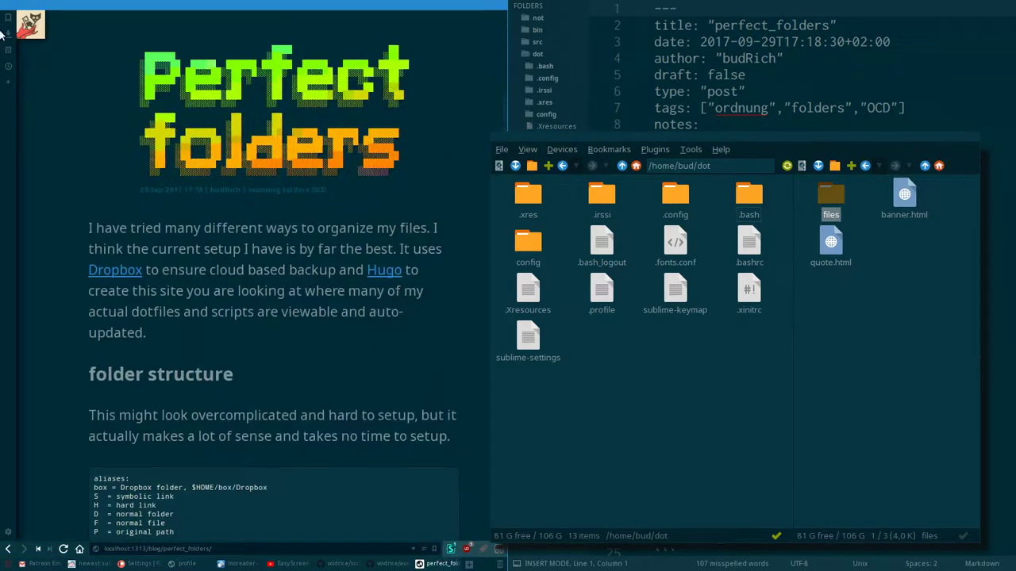
{"action": "mouse_move", "coordinate": [72, 48]}
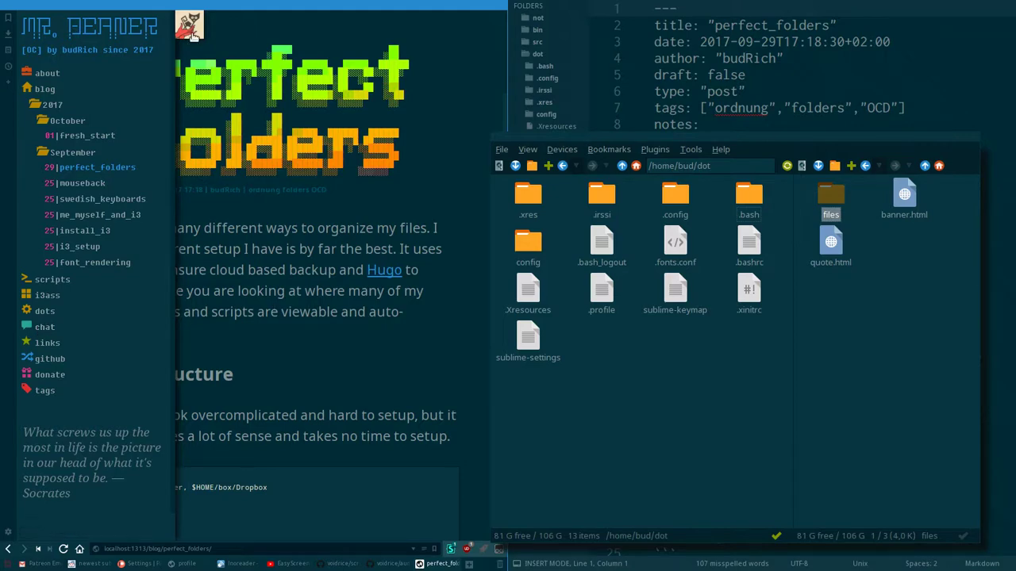
{"action": "scroll", "coordinate": [337, 101], "scroll_direction": "down", "scroll_amount": 10}
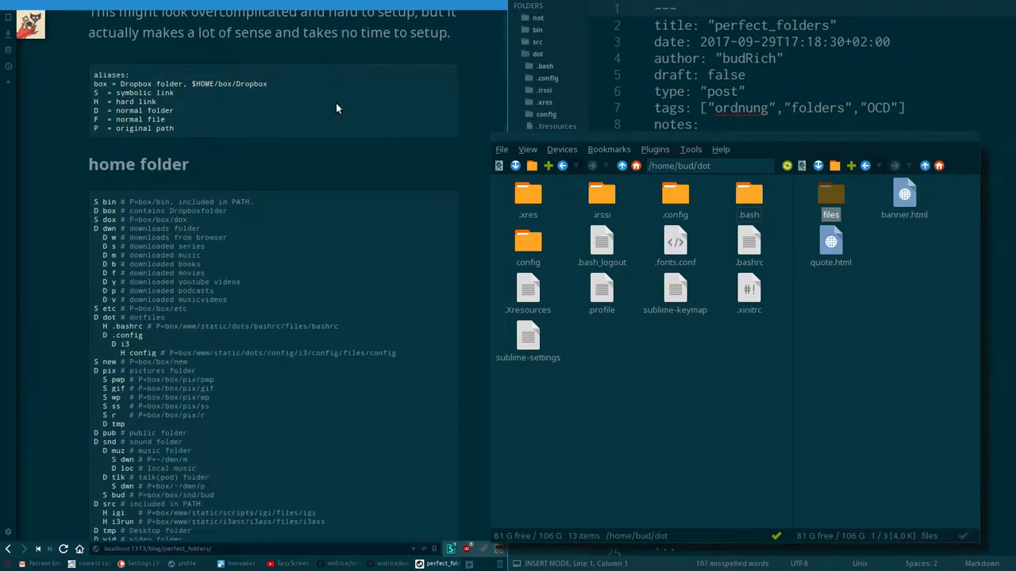
{"action": "scroll", "coordinate": [334, 103], "scroll_direction": "down", "scroll_amount": 10}
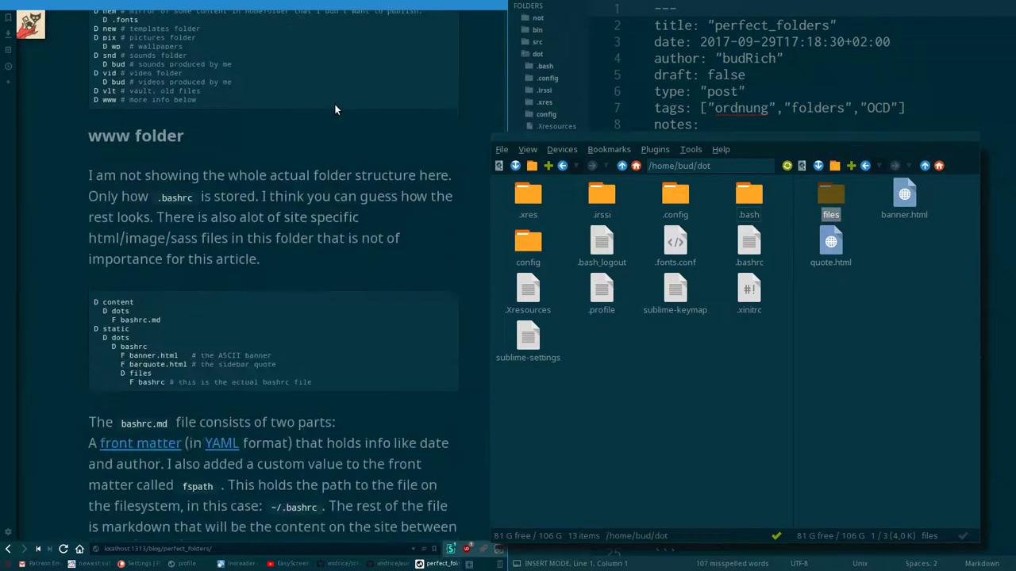
{"action": "scroll", "coordinate": [334, 112], "scroll_direction": "down", "scroll_amount": 10}
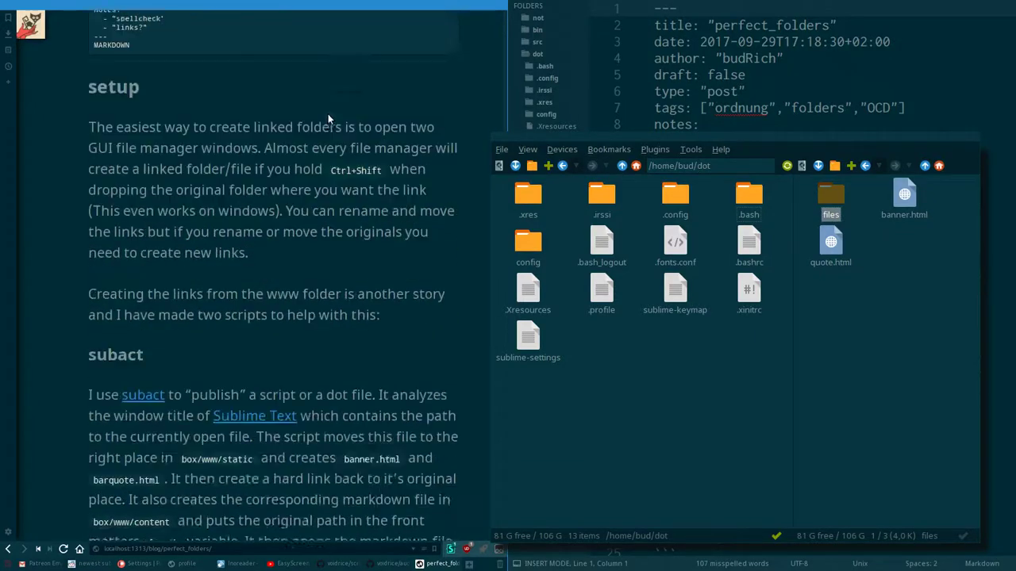
{"action": "scroll", "coordinate": [328, 115], "scroll_direction": "down", "scroll_amount": 10}
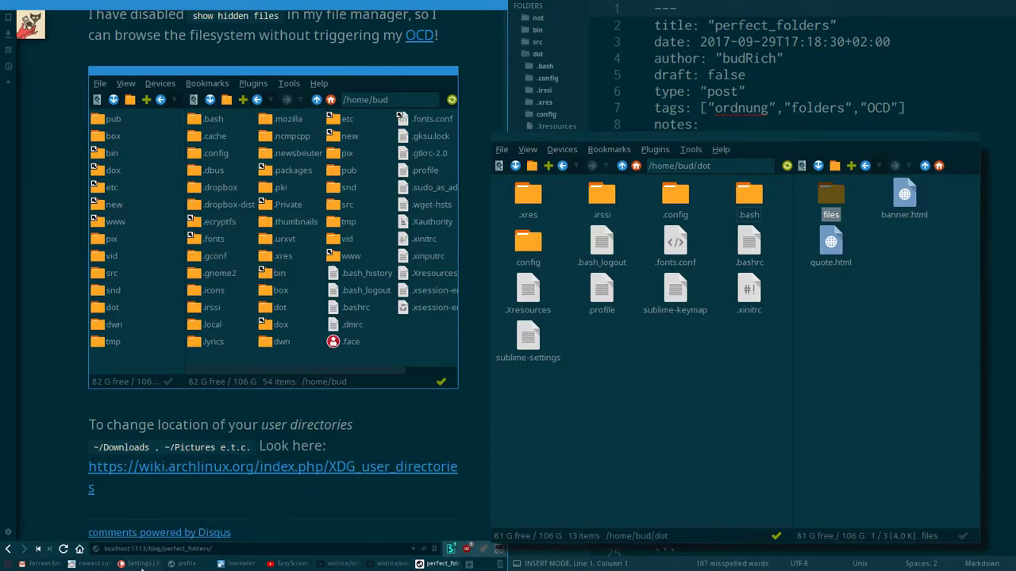
Switch to the published profile page on budrich.github.io and look over its anti-DM description, code listing and comment section.
{"action": "left_click", "coordinate": [184, 563]}
{"action": "scroll", "coordinate": [242, 455], "scroll_direction": "down", "scroll_amount": 5}
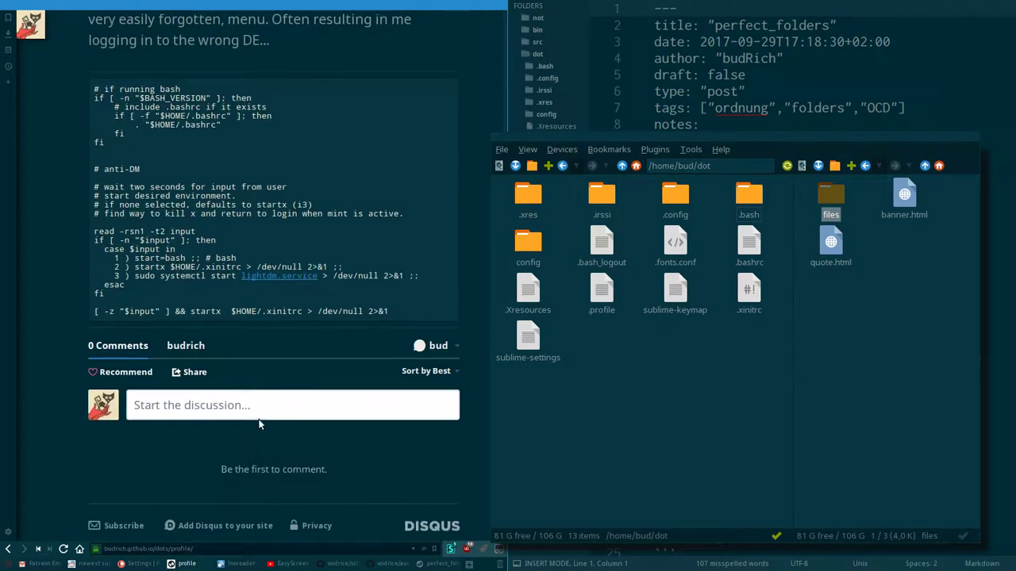
{"action": "scroll", "coordinate": [270, 397], "scroll_direction": "up", "scroll_amount": 4}
{"action": "scroll", "coordinate": [227, 326], "scroll_direction": "up", "scroll_amount": 1}
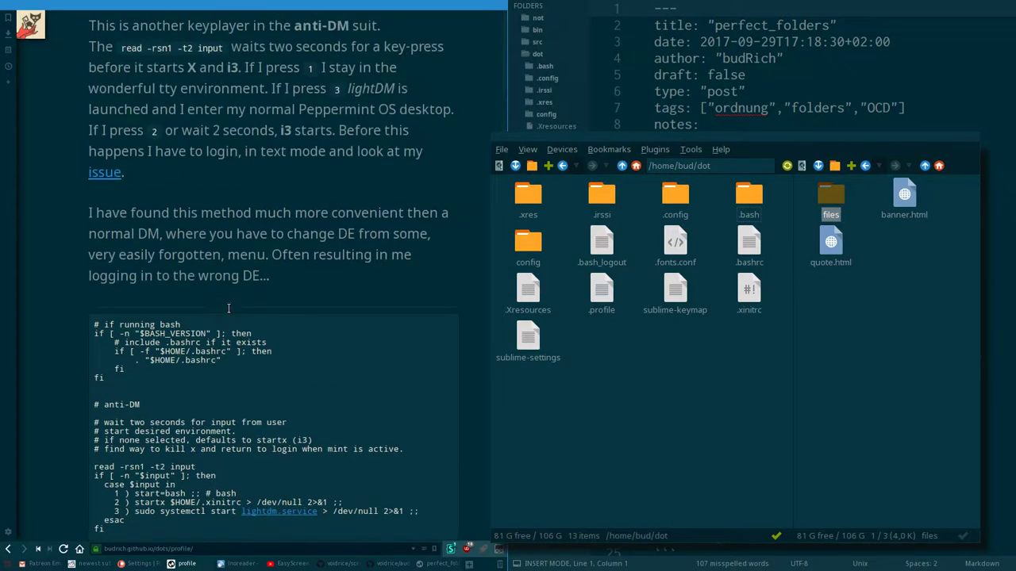
{"action": "scroll", "coordinate": [229, 308], "scroll_direction": "down", "scroll_amount": 3}
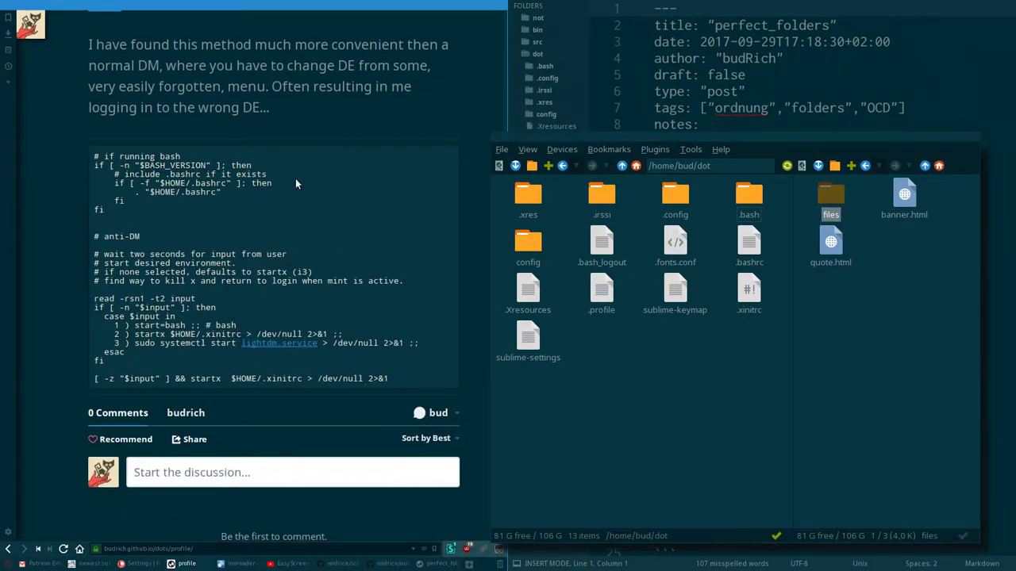
{"action": "scroll", "coordinate": [329, 116], "scroll_direction": "up", "scroll_amount": 5}
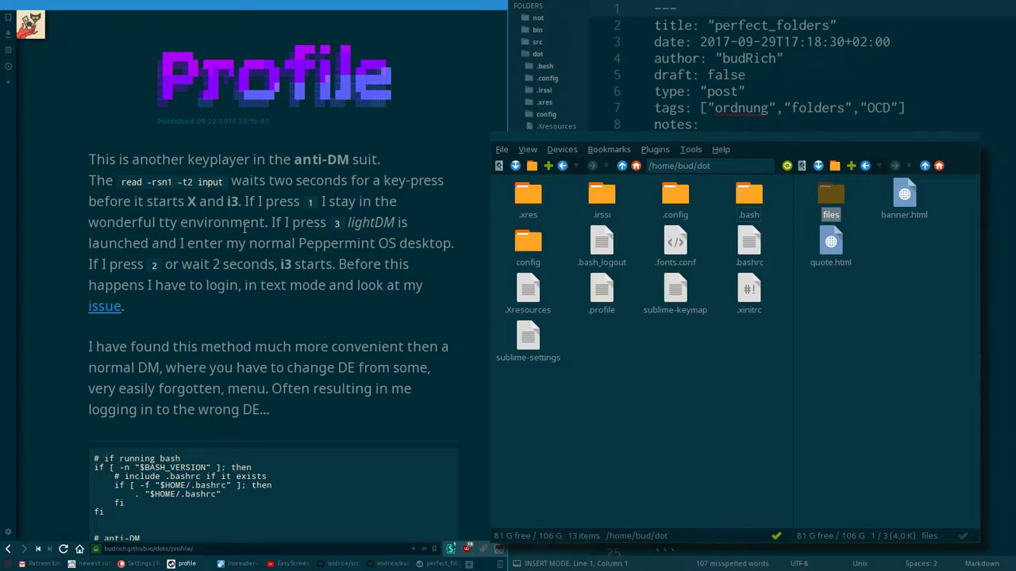
Show the floating terminal over the browser and step back through its command history to cd dwn/.
{"action": "key", "text": "super+minus"}
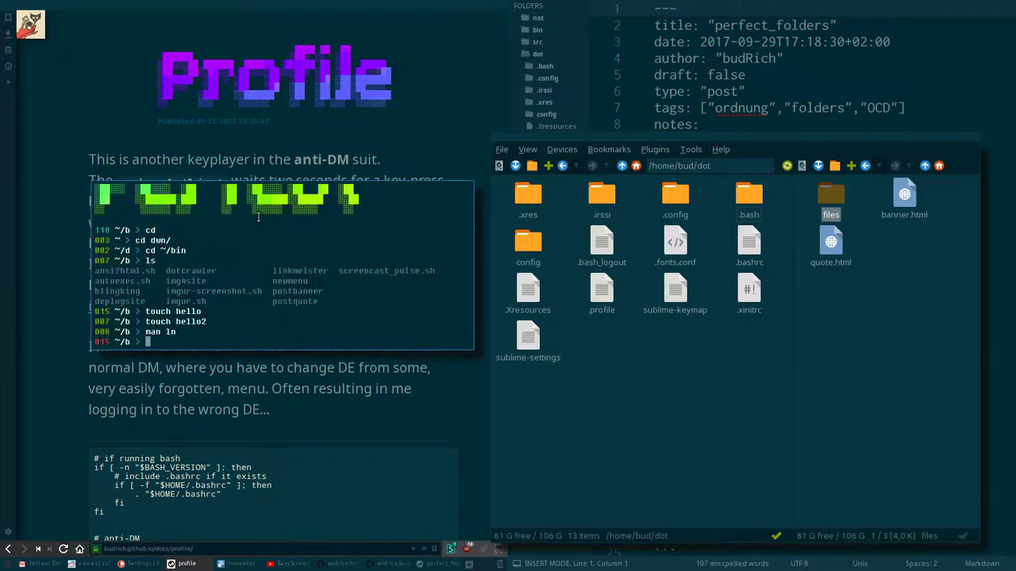
{"action": "key", "text": "Up"}
{"action": "key", "text": "Up"}
{"action": "key", "text": "Up"}
{"action": "key", "text": "Up"}
{"action": "key", "text": "Up"}
{"action": "key", "text": "Up"}
{"action": "key", "text": "Up"}
{"action": "key", "text": "Up"}
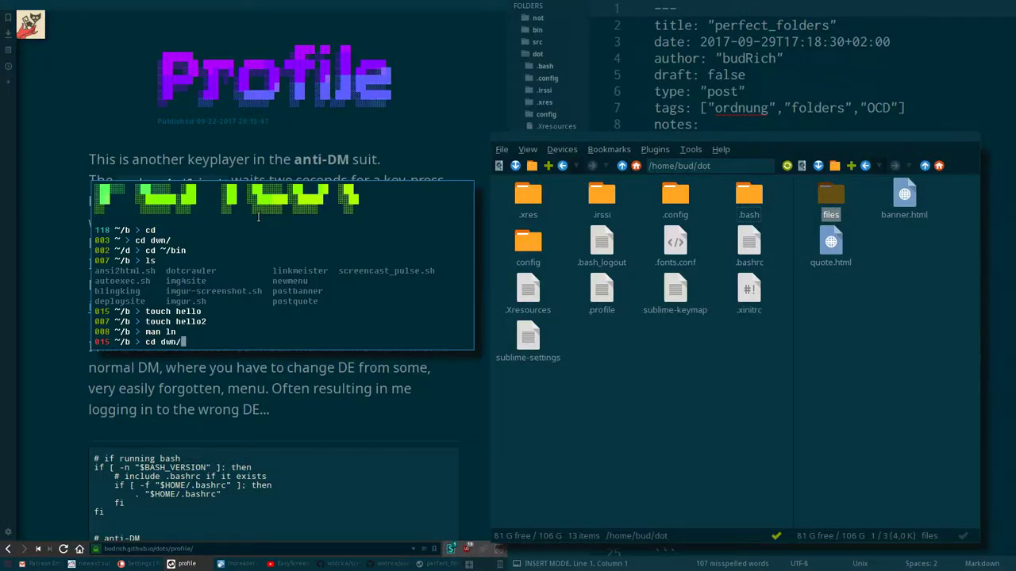